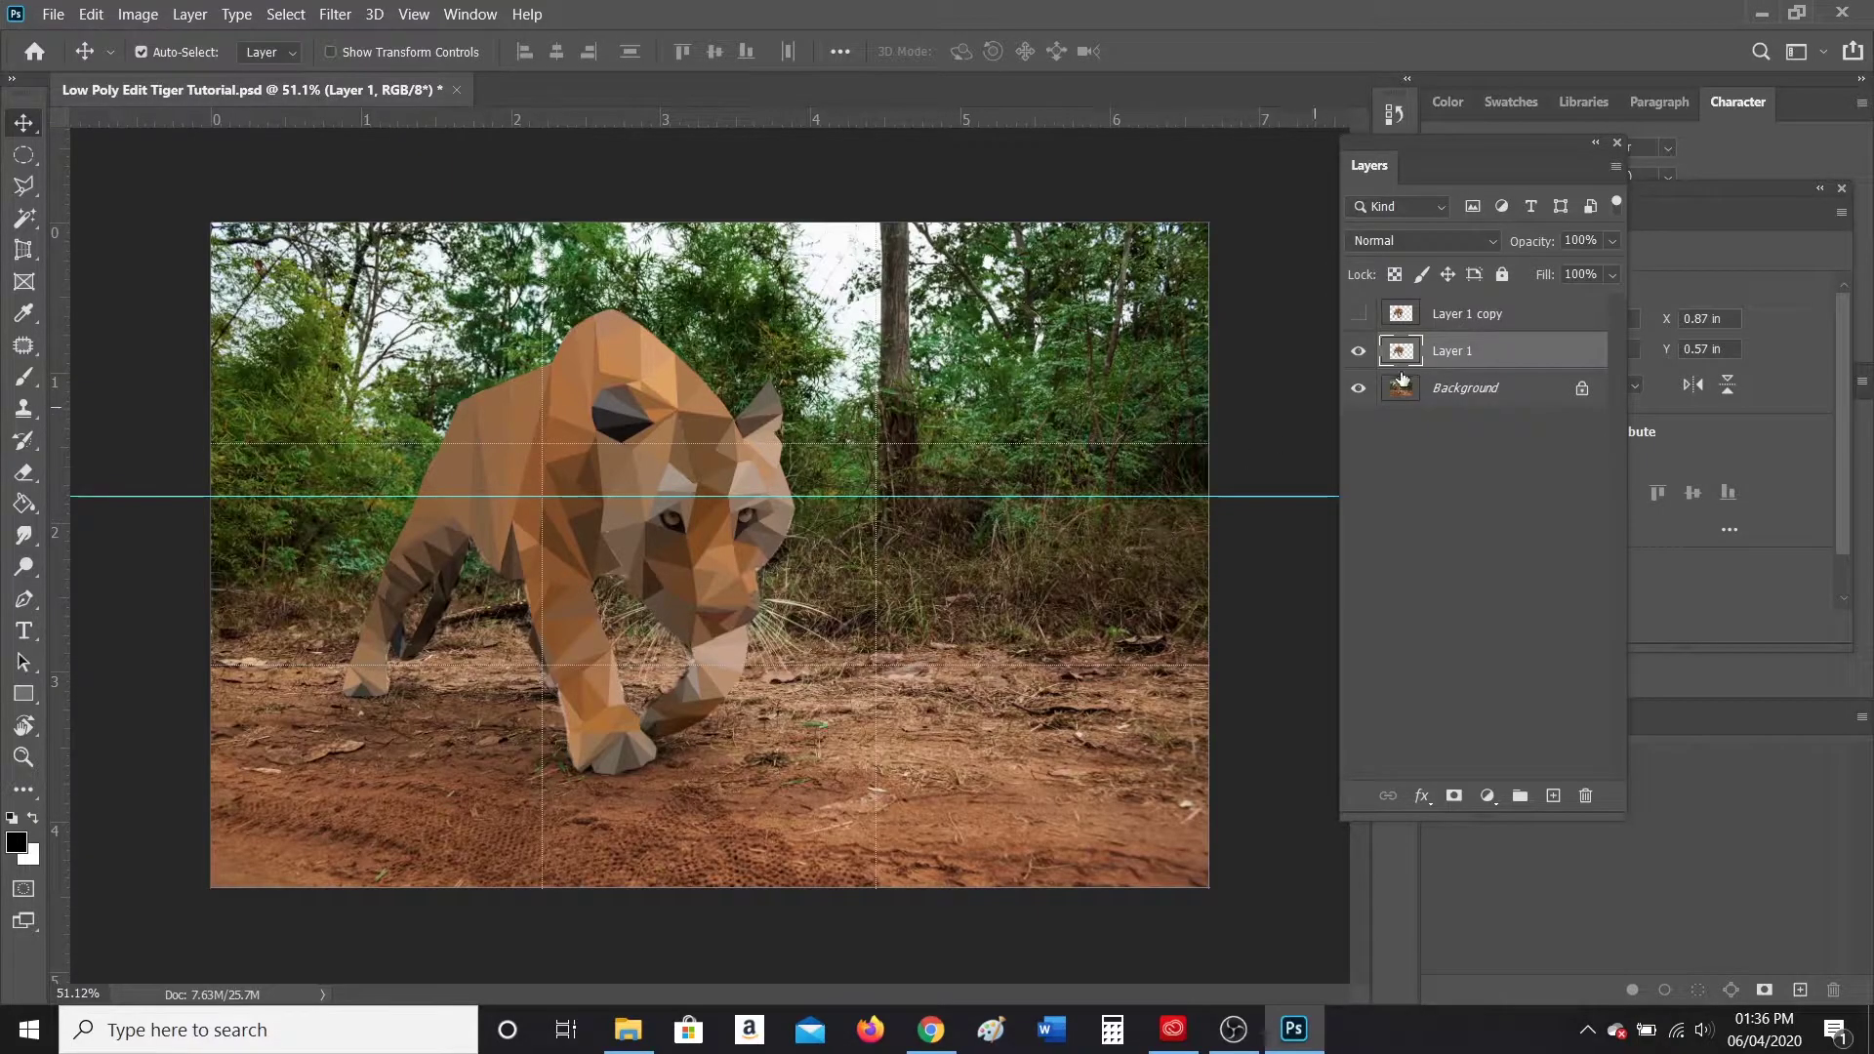
Step: Toggle Layer 1 off, on and off again to compare the low-poly tiger with the photo
left_click(1357, 354)
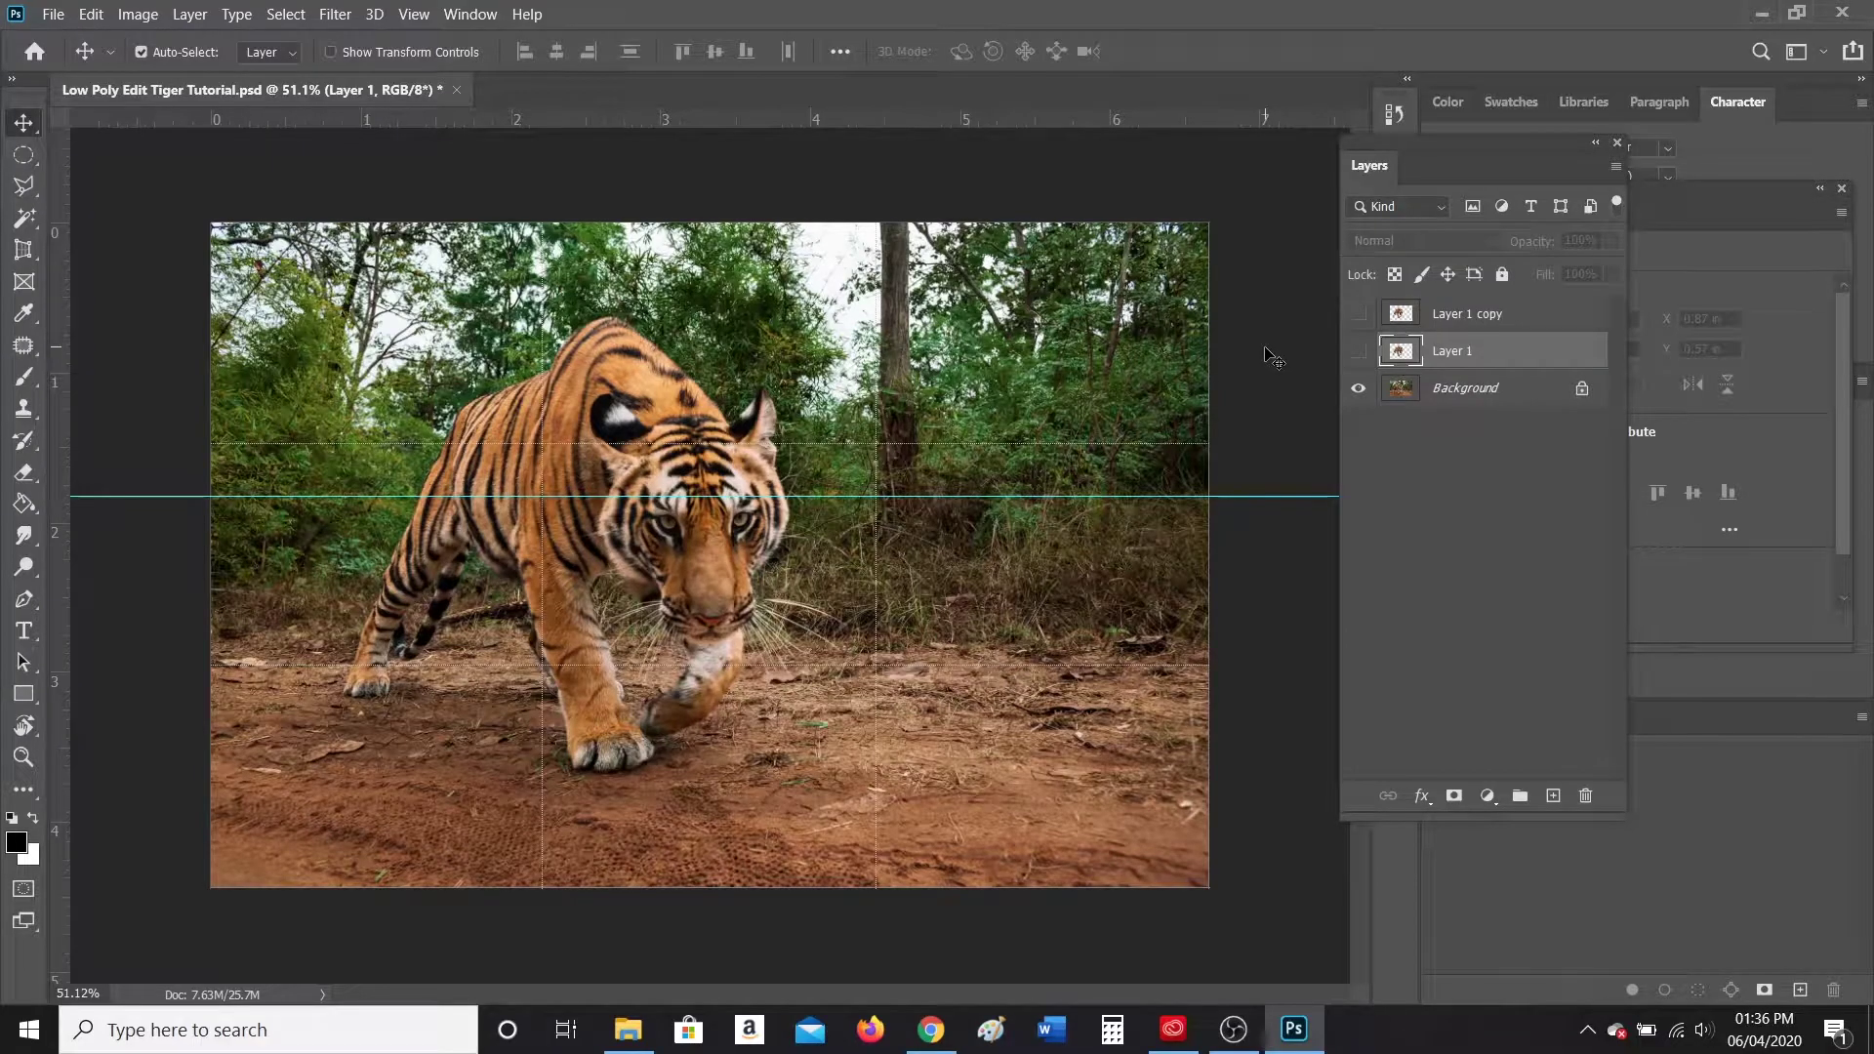
left_click(1358, 350)
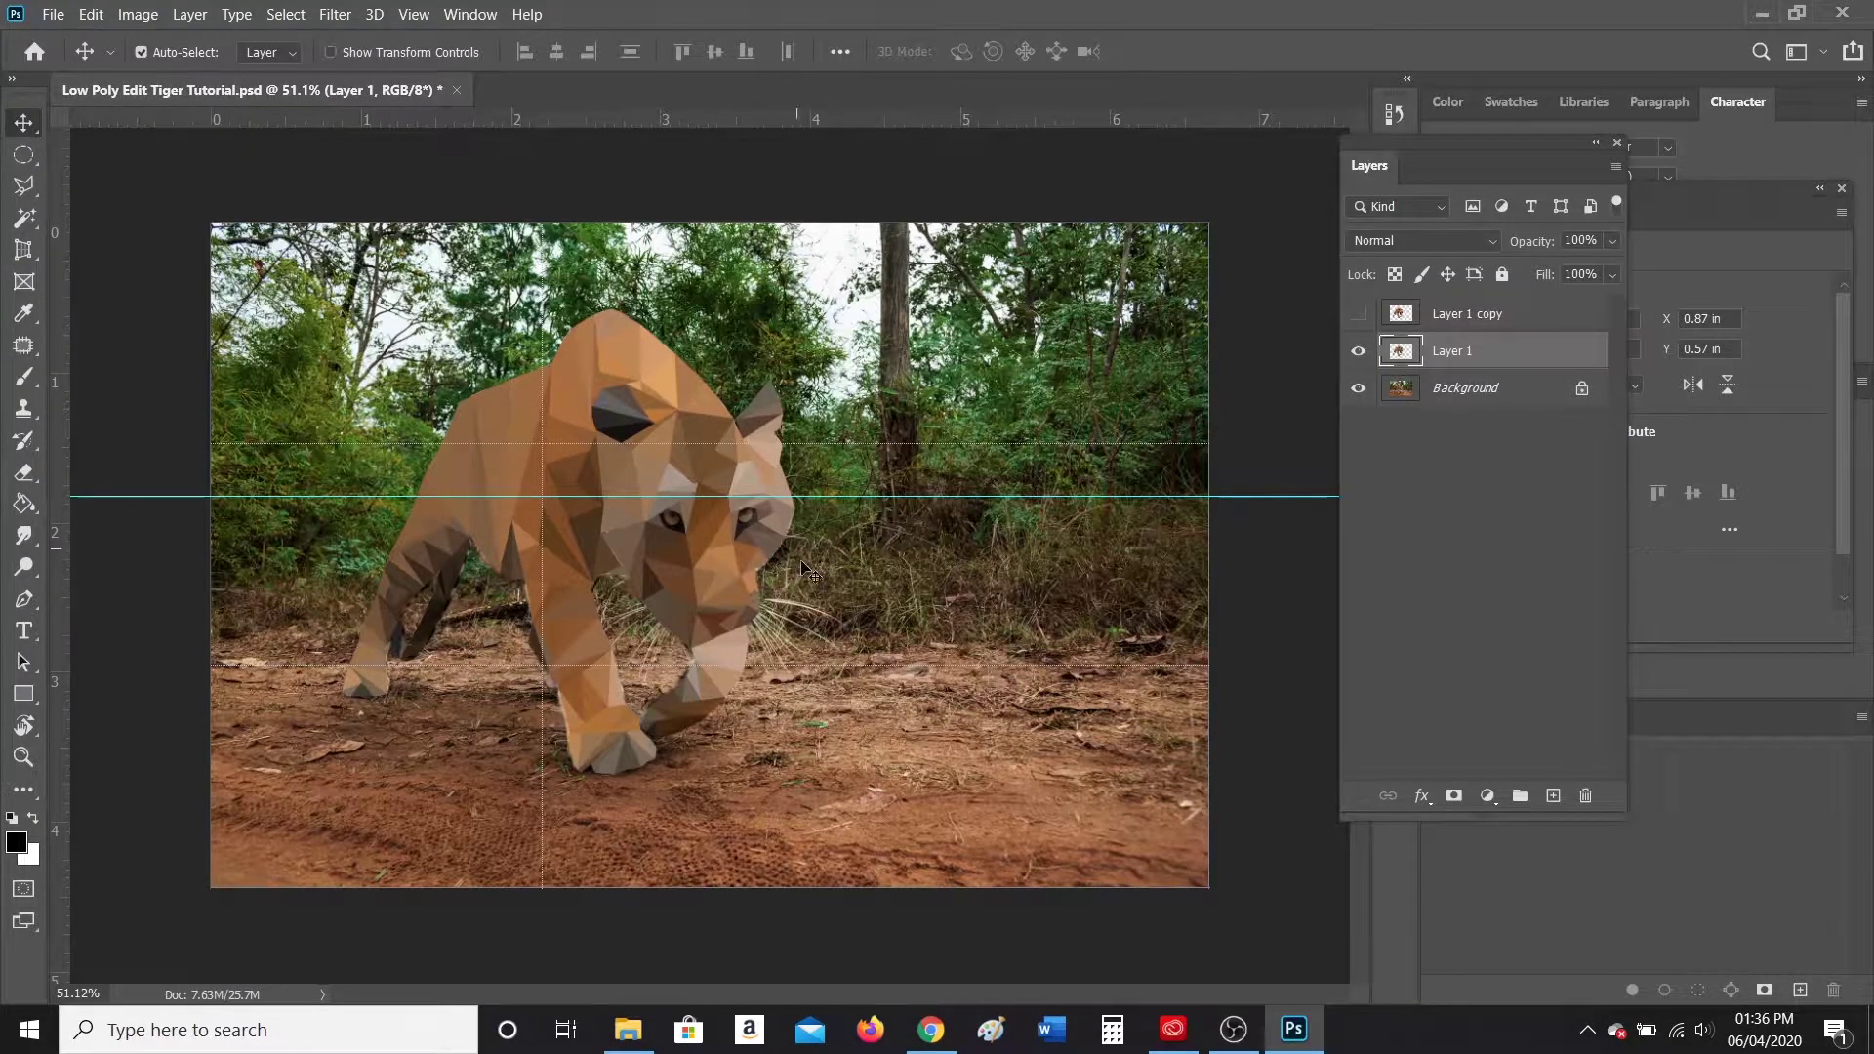
left_click(1358, 354)
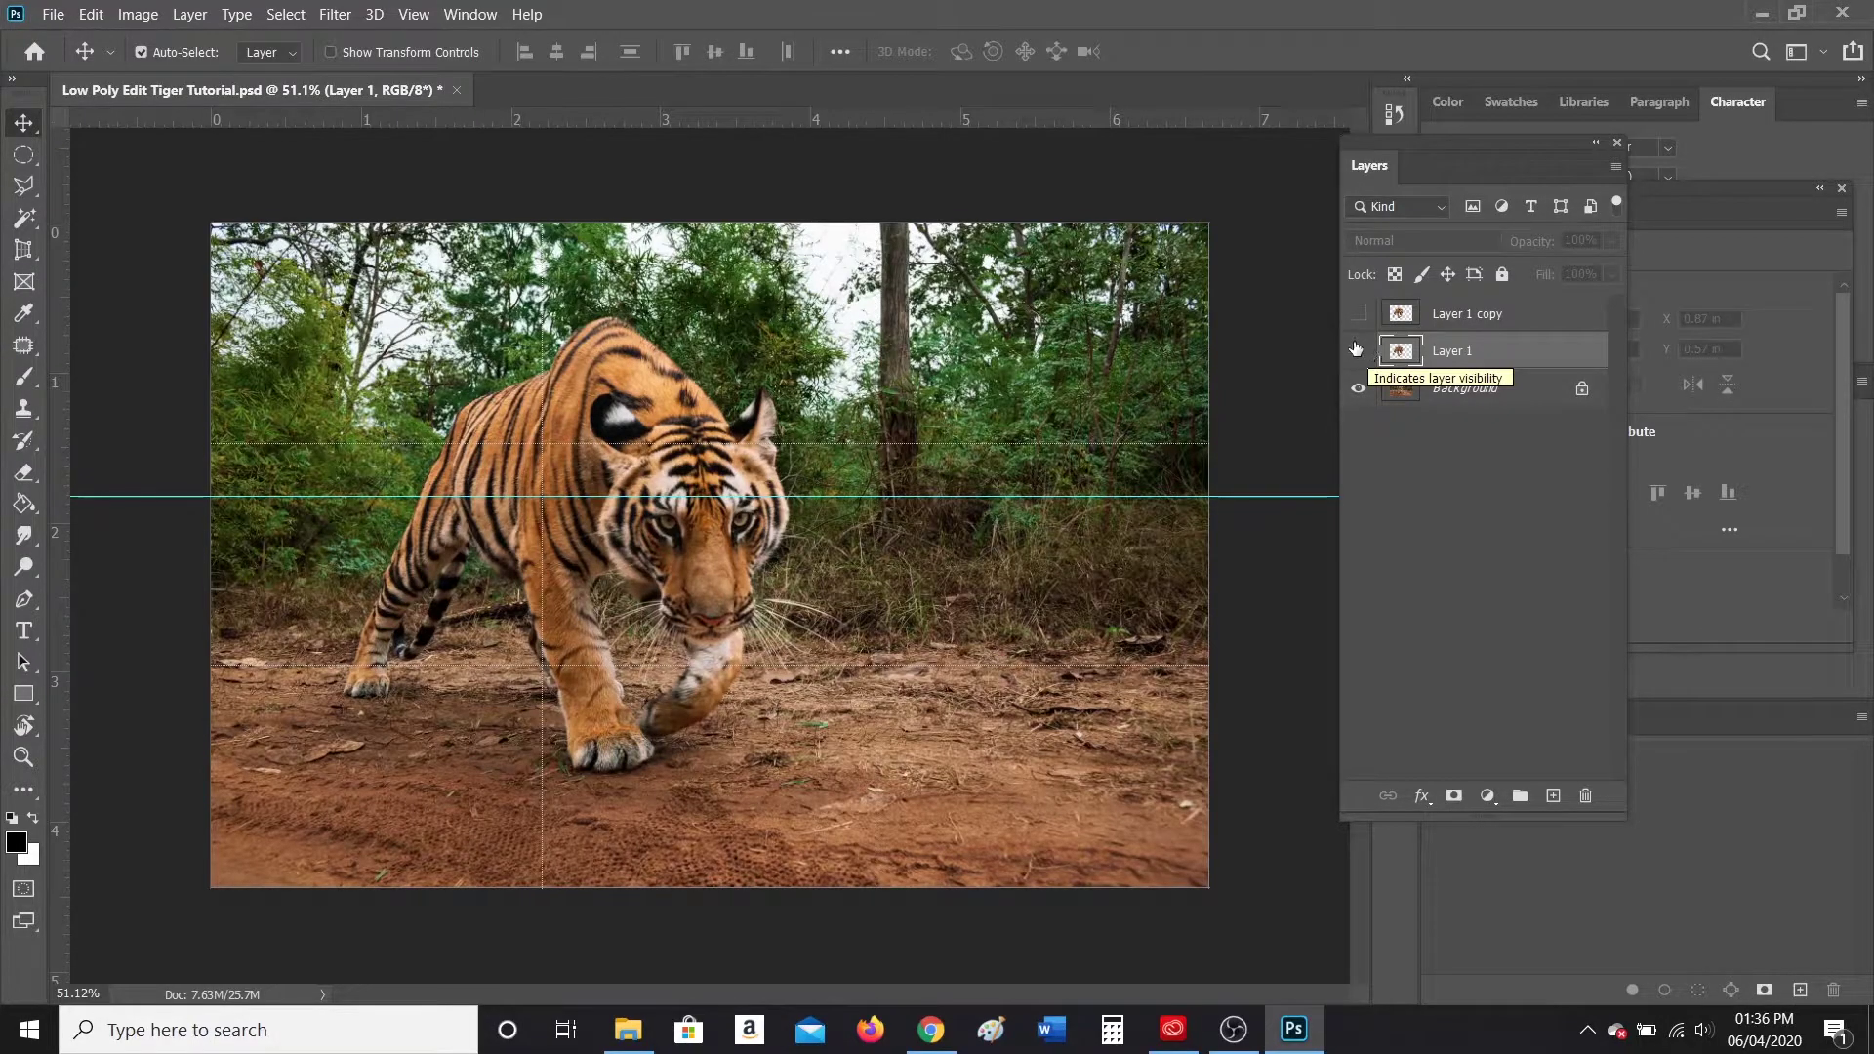
Step: Show Layer 1 again and open Tiger.jpg from the Images folder as a new document
left_click(1357, 351)
left_click(57, 15)
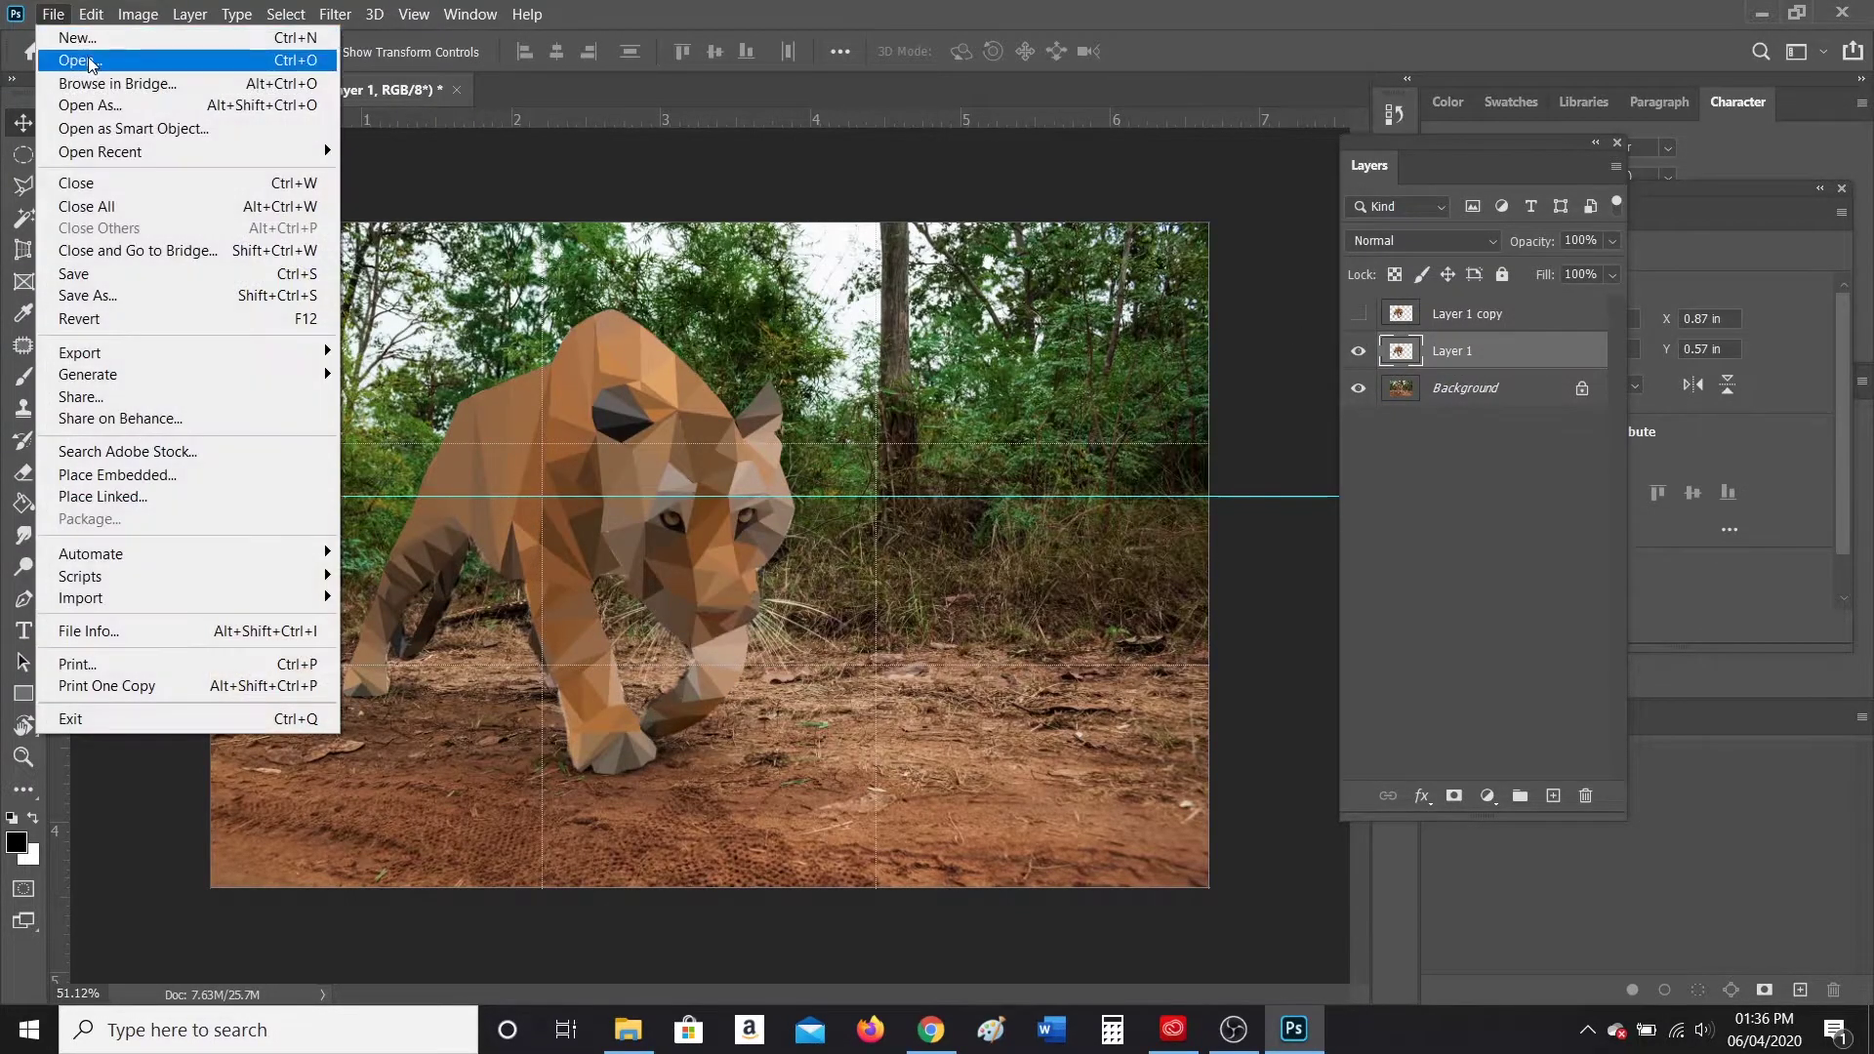
left_click(80, 60)
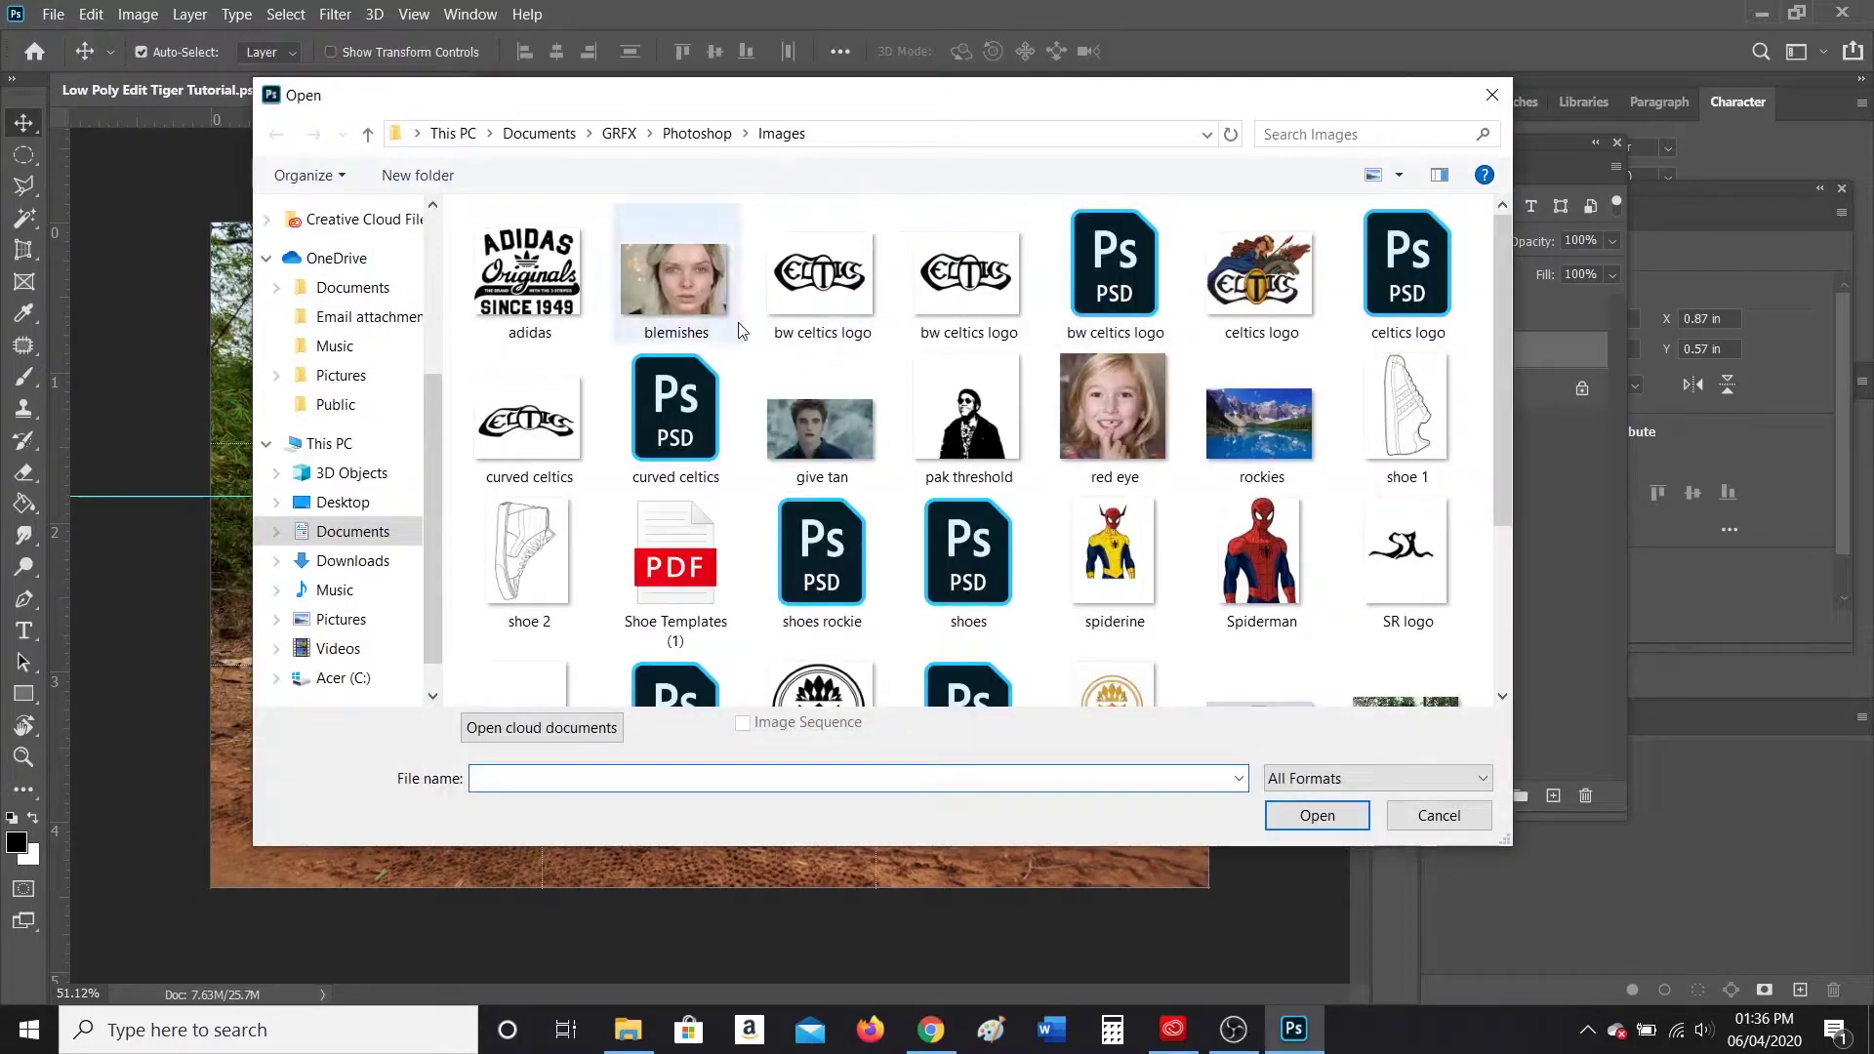
scroll(1184, 336, "down", 3)
left_click(1417, 477)
left_click(1333, 816)
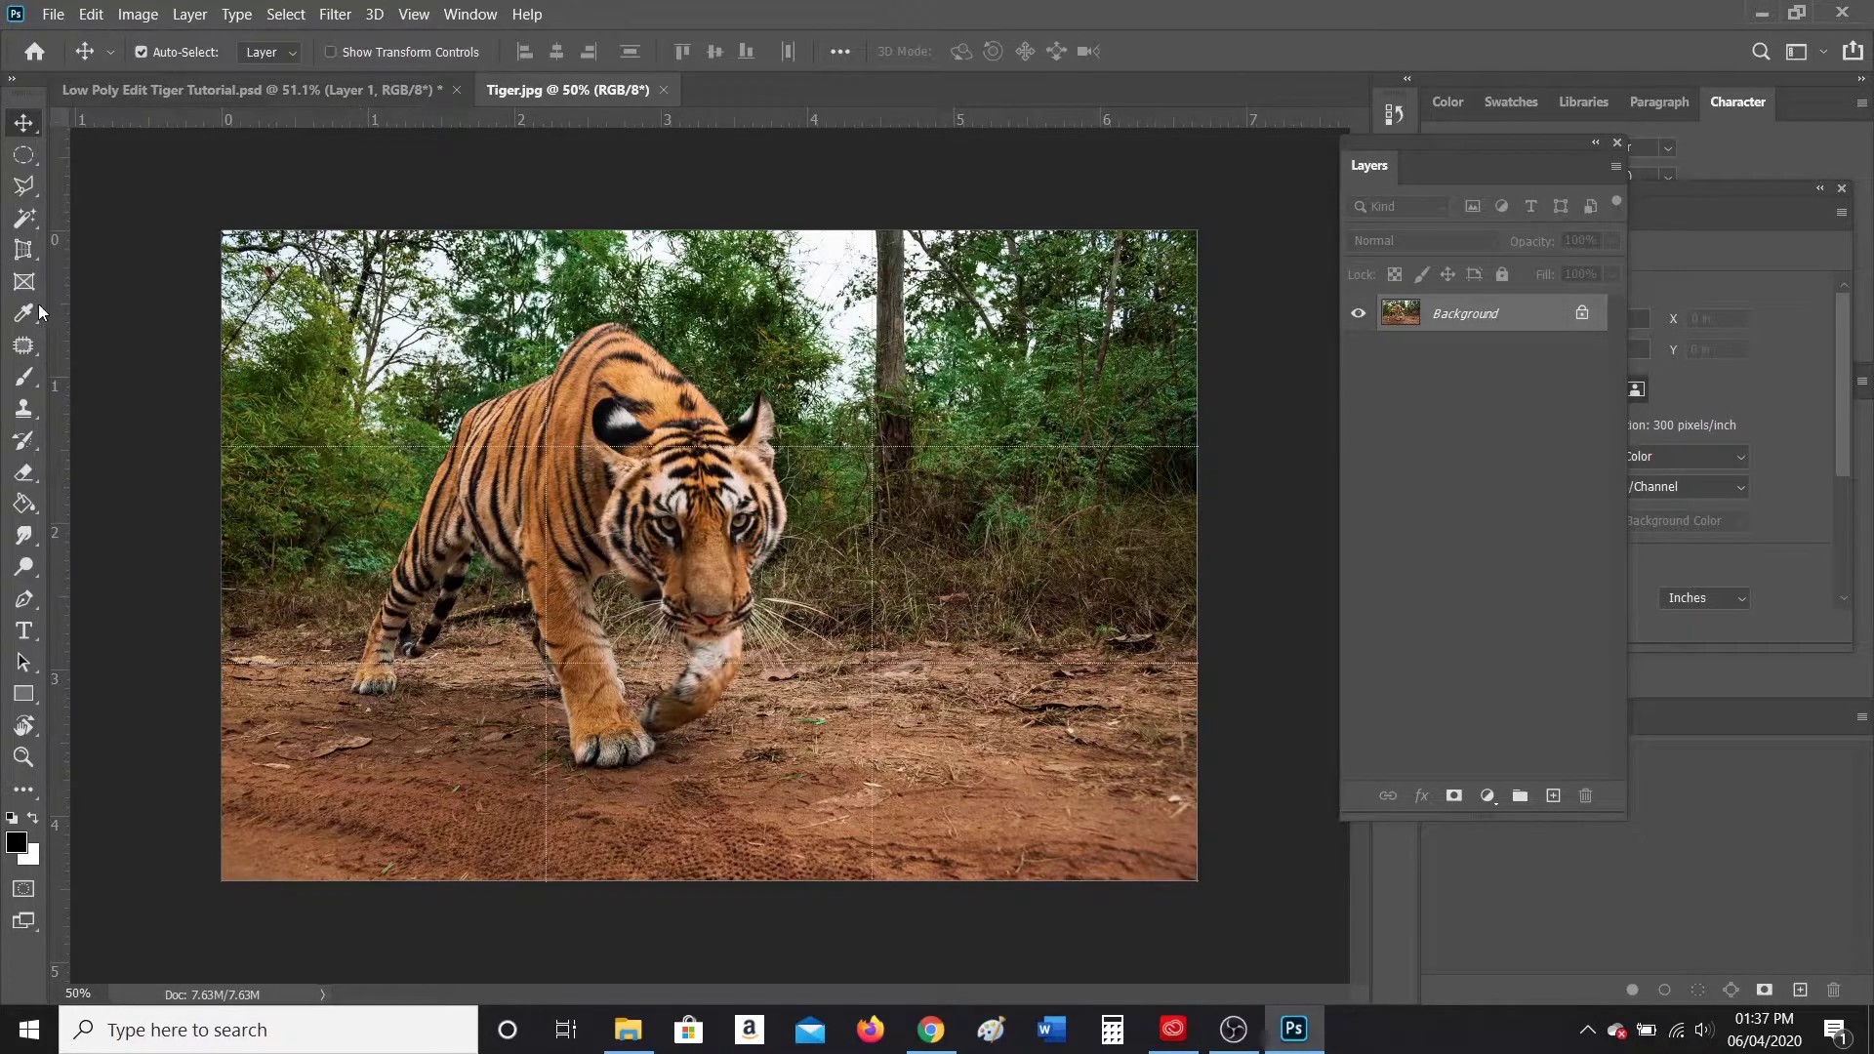
Step: With the Polygonal Lasso Tool, zoomed in, outline the tiger from hind paw along its back to the ear tip
left_click(17, 191)
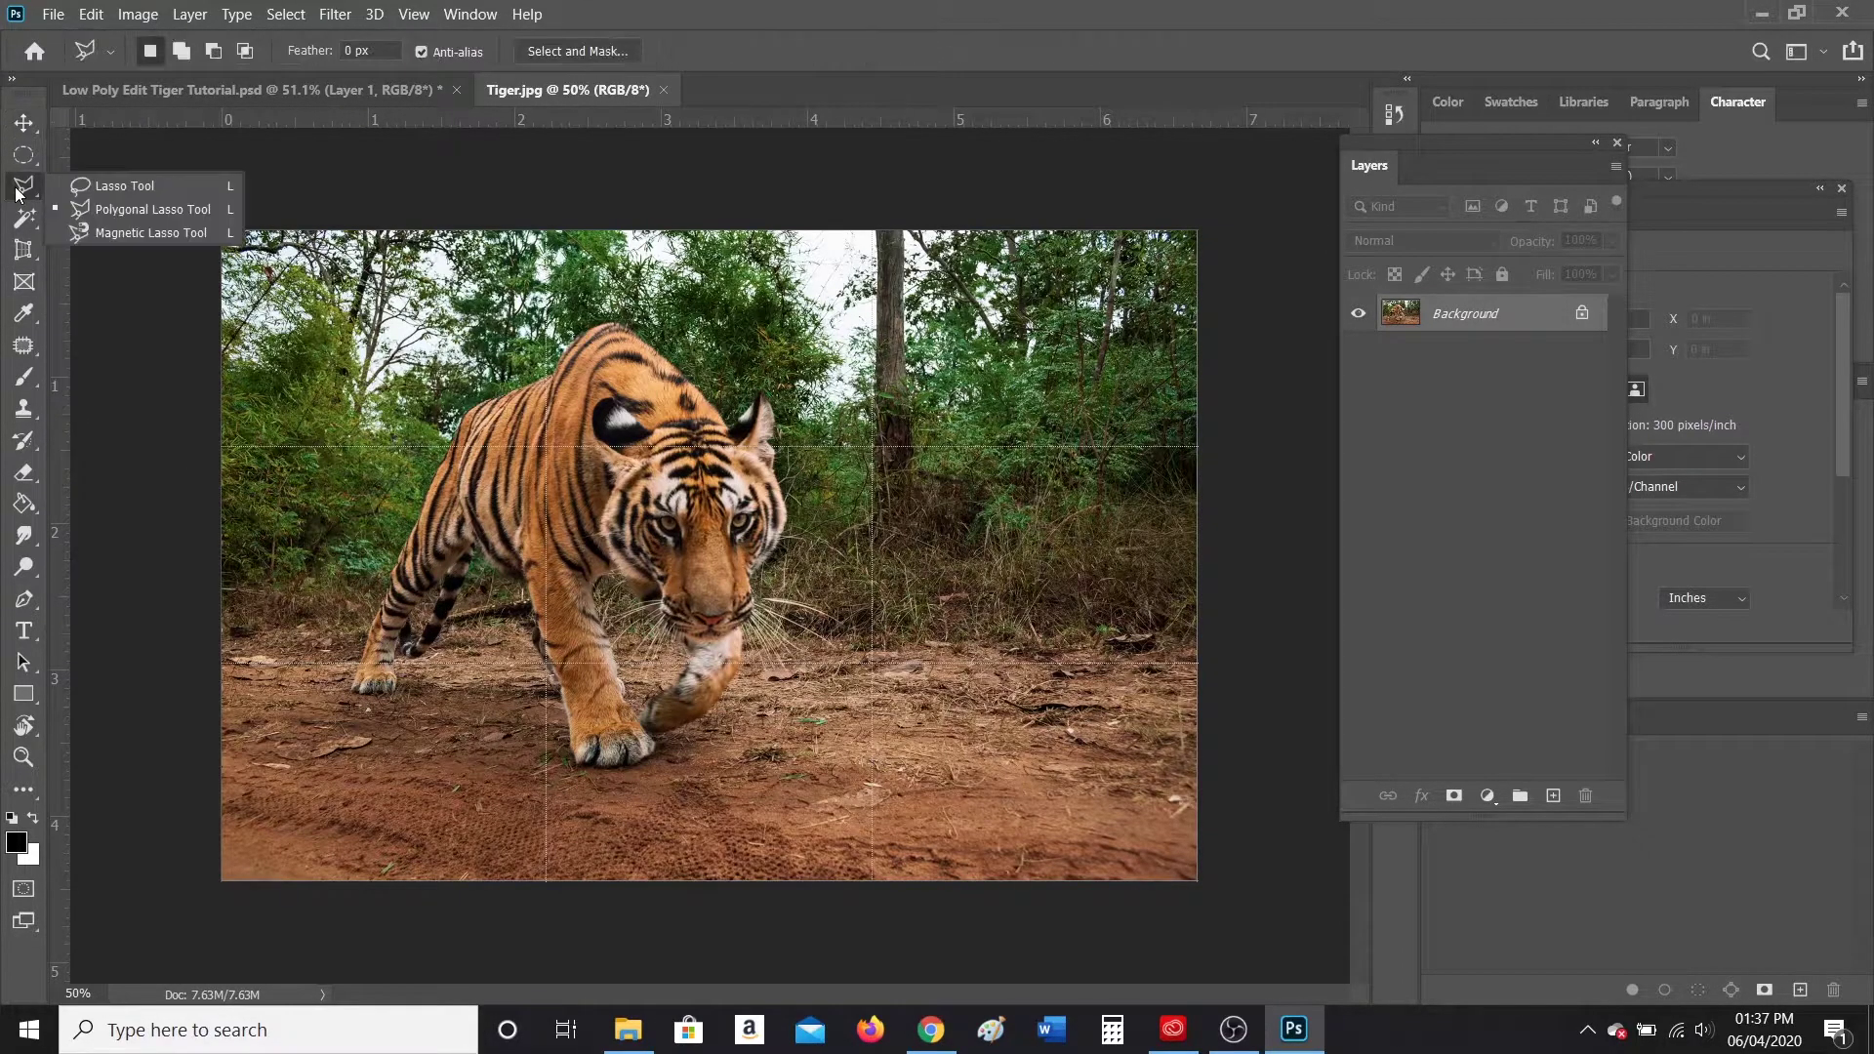
left_click(141, 211)
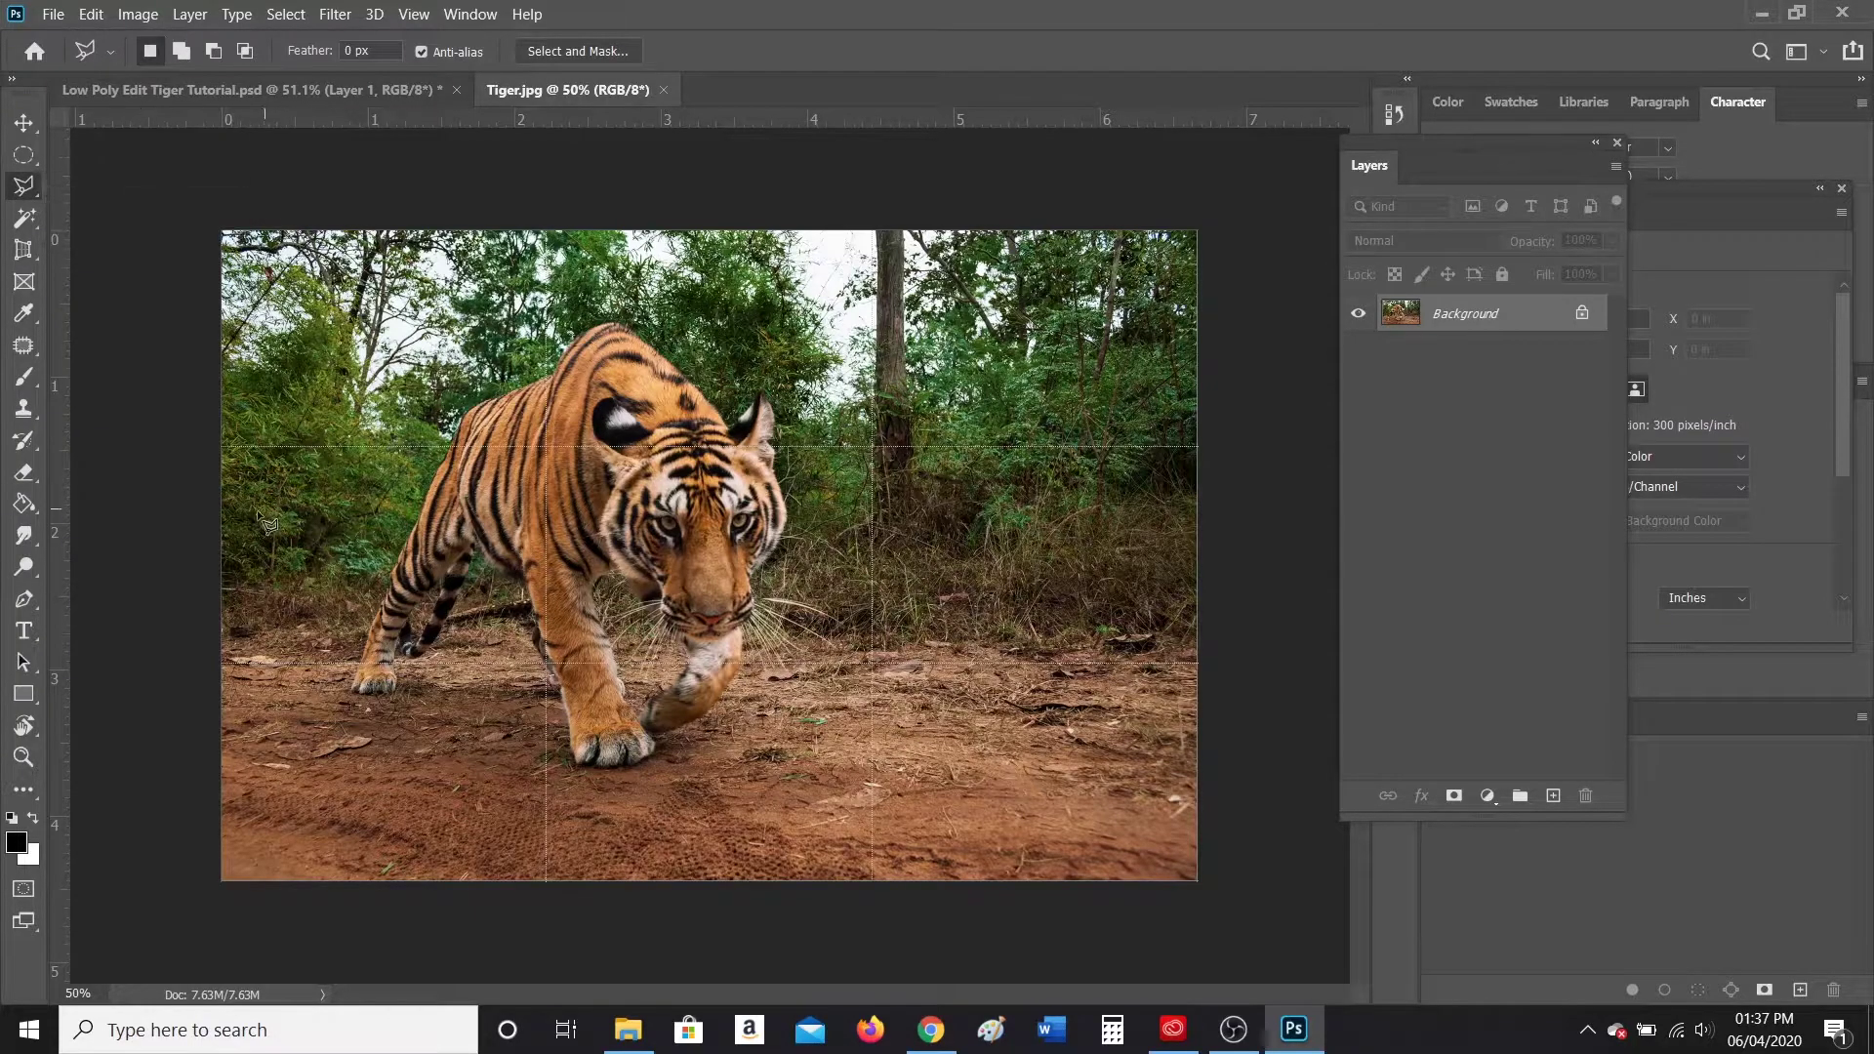
key("ctrl+plus")
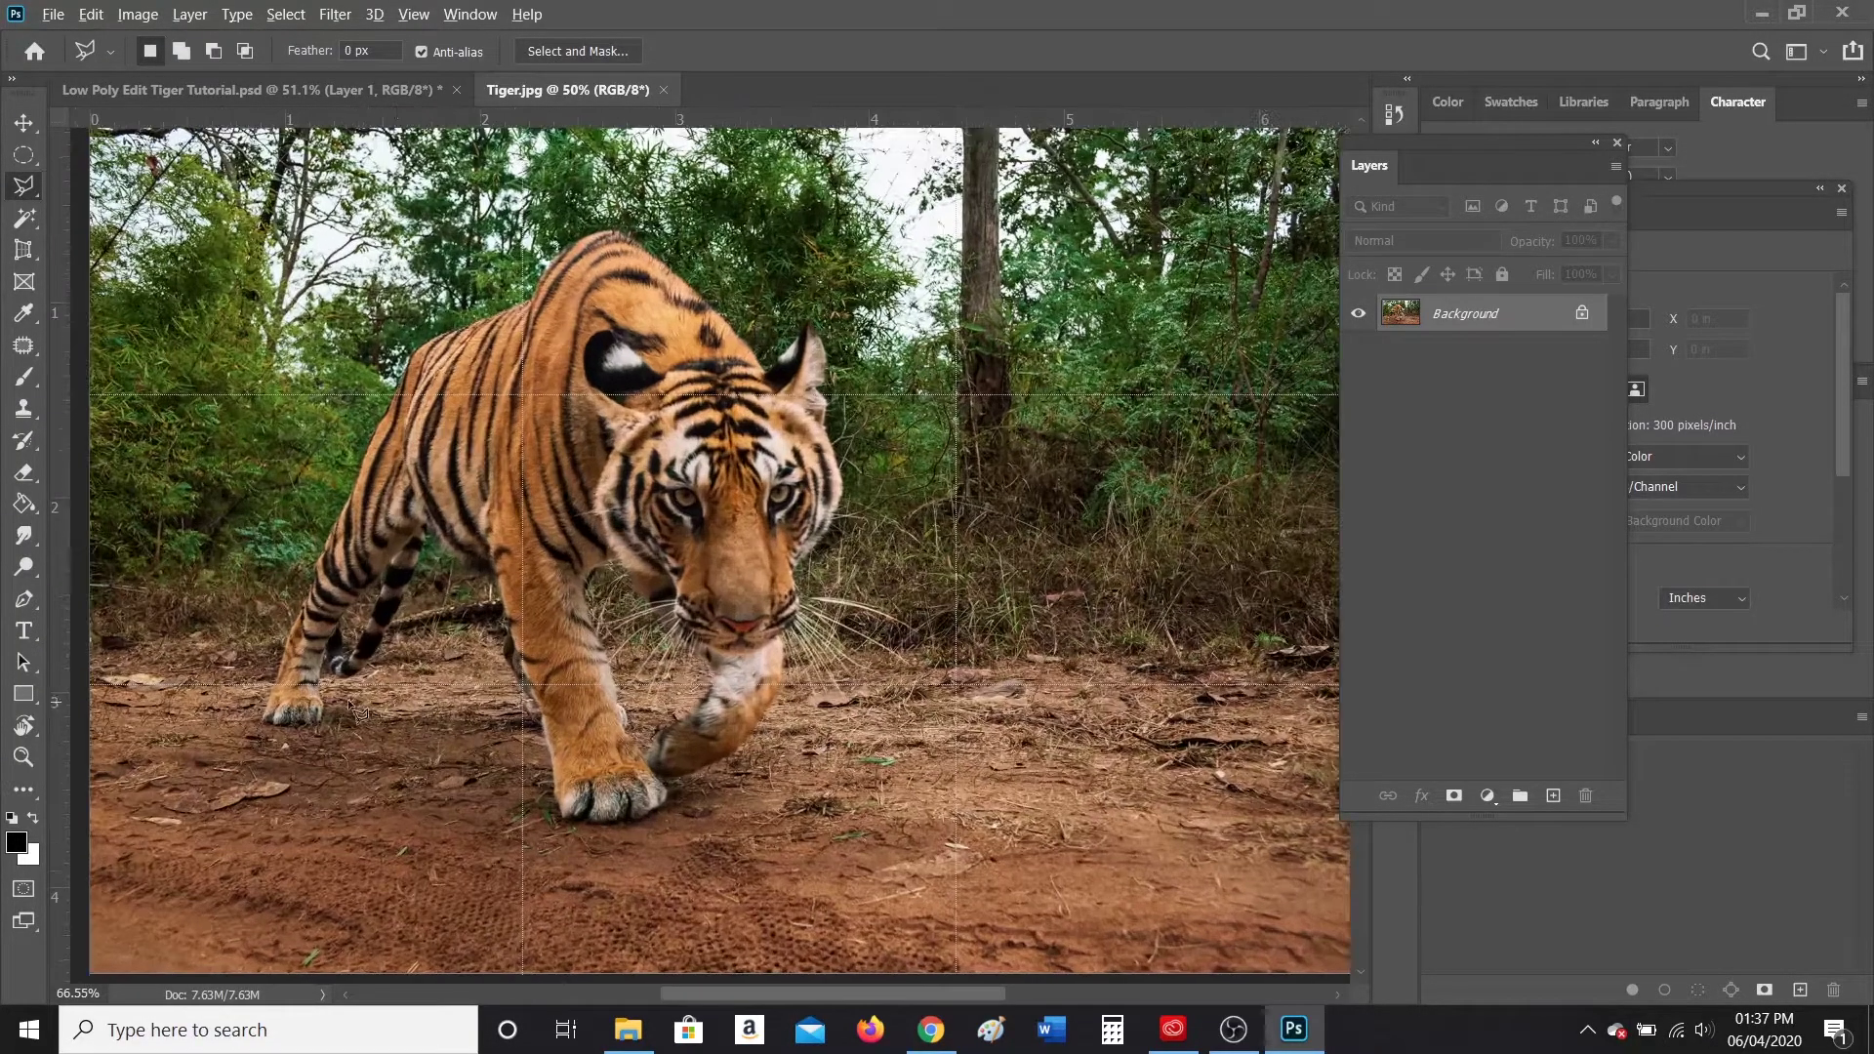
left_click(262, 718)
left_click(414, 351)
left_click(549, 263)
left_click(583, 237)
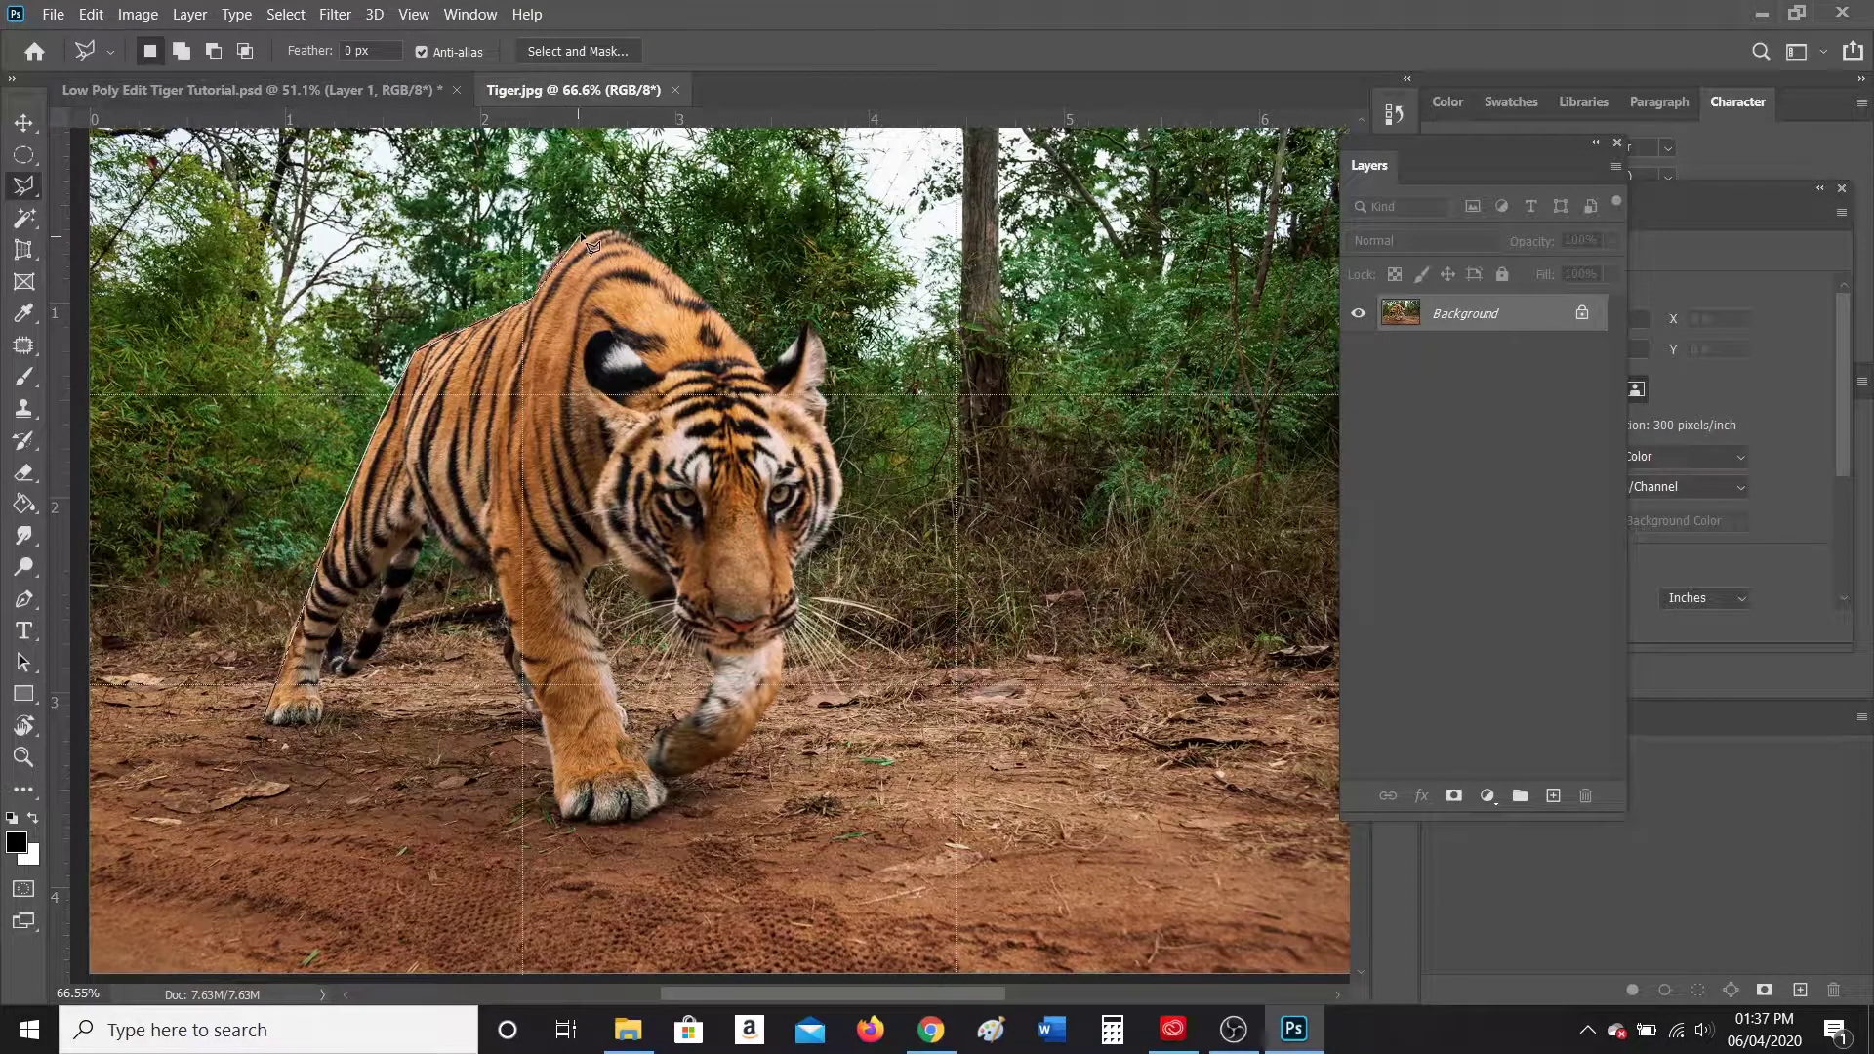
left_click(761, 367)
left_click(810, 325)
Step: Continue the outline down the cheek, chin, front and hind legs, closing the selection at the hind paw
left_click(842, 479)
left_click(816, 578)
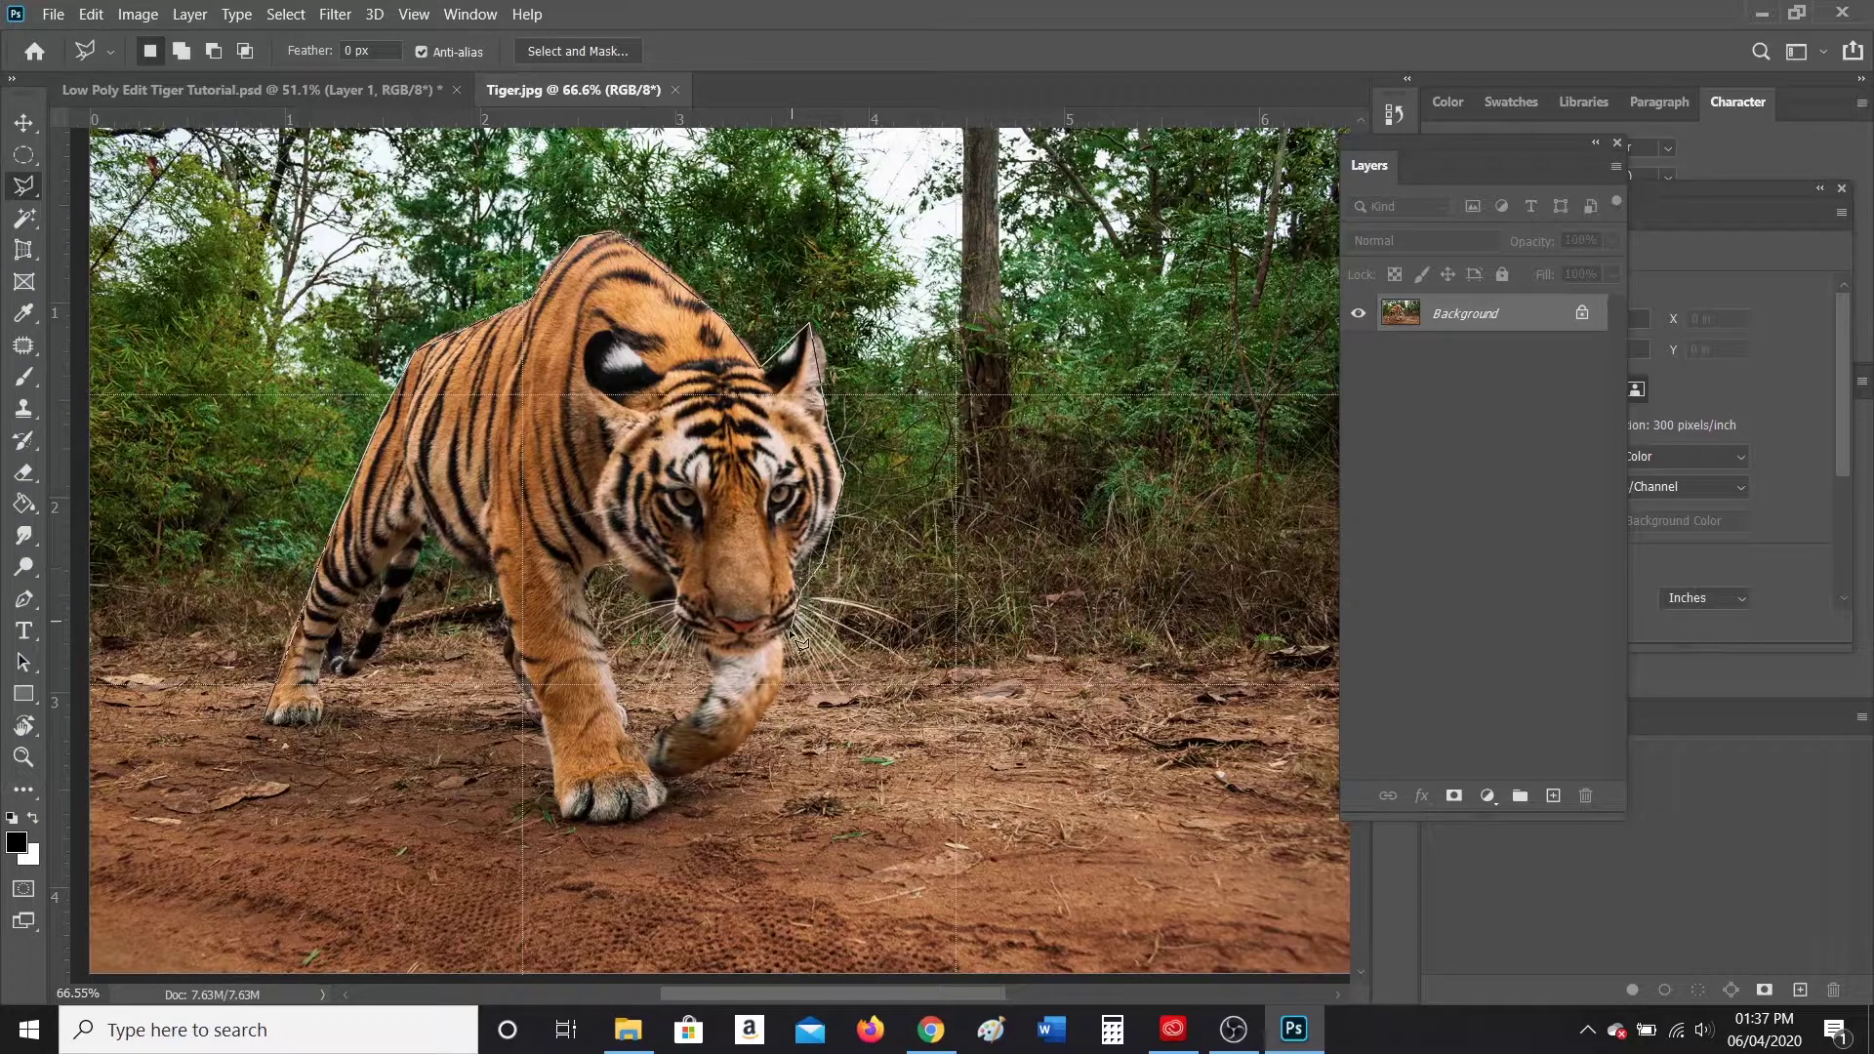
left_click(749, 743)
left_click(553, 793)
left_click(500, 566)
left_click(427, 530)
left_click(339, 672)
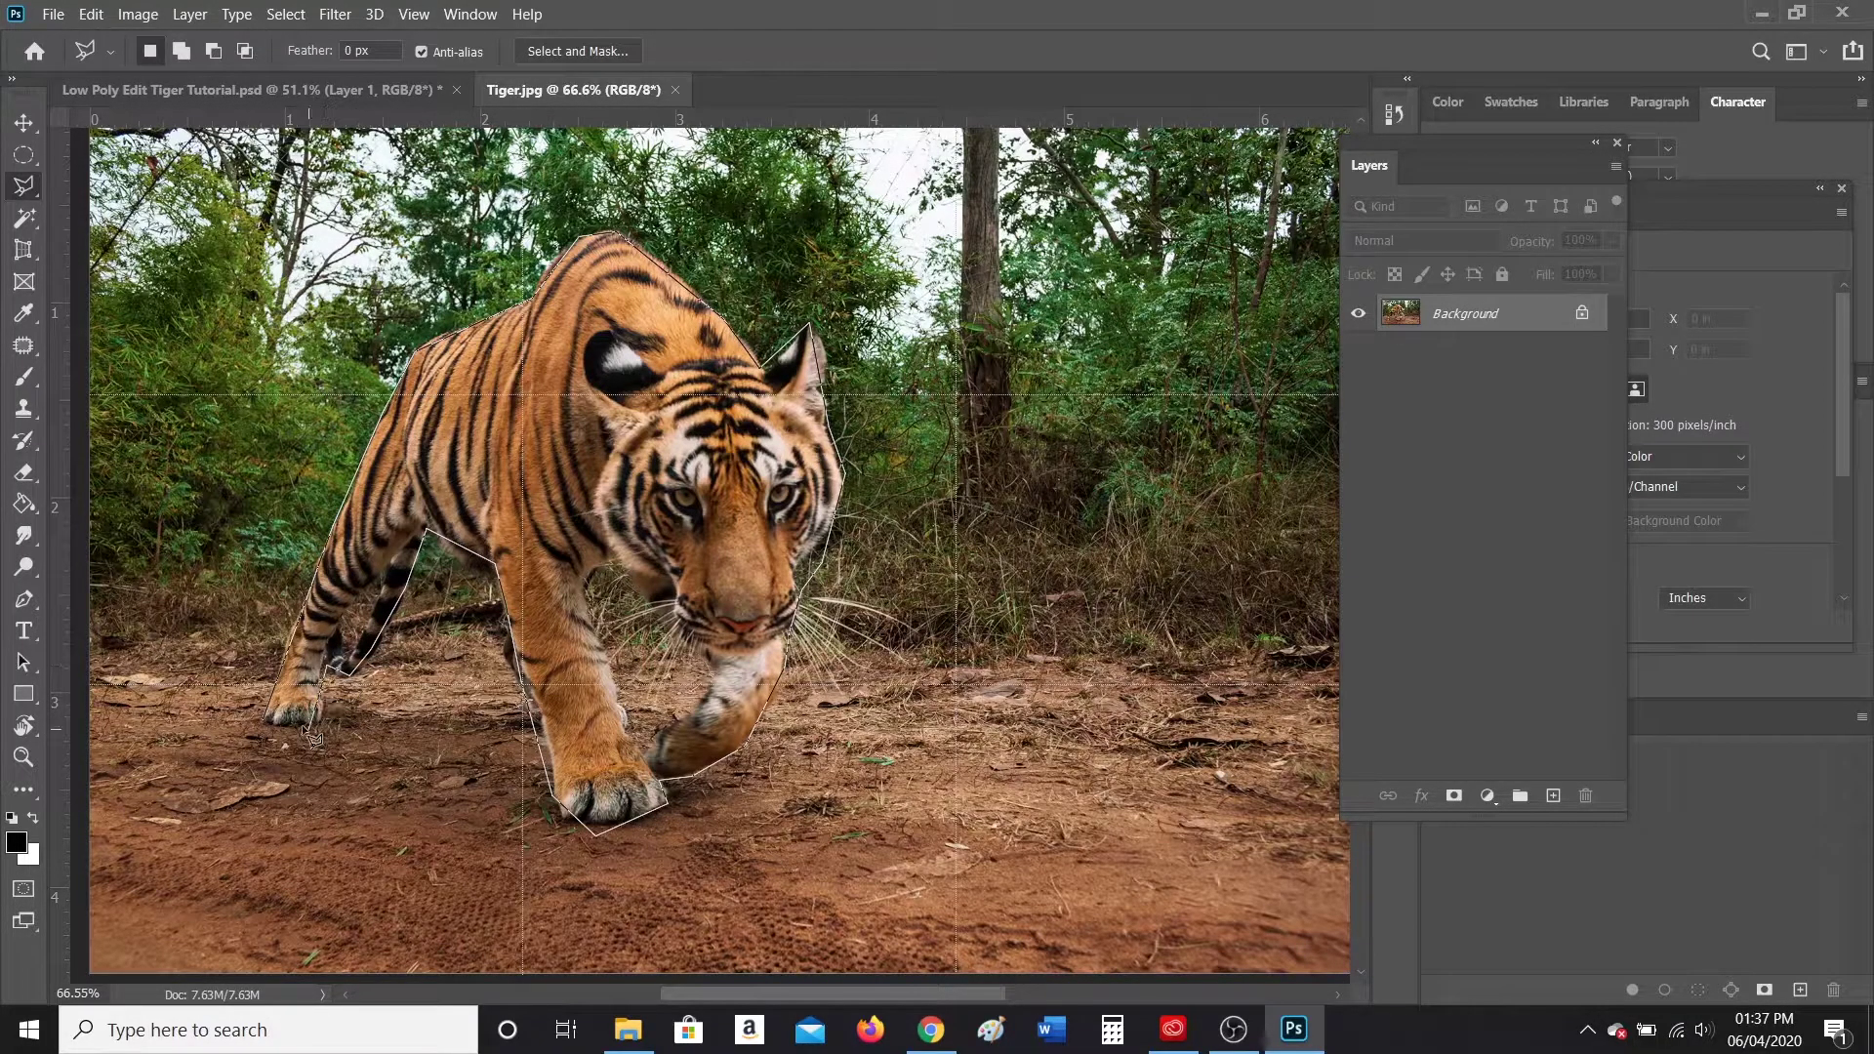
left_click(310, 728)
left_click(265, 720)
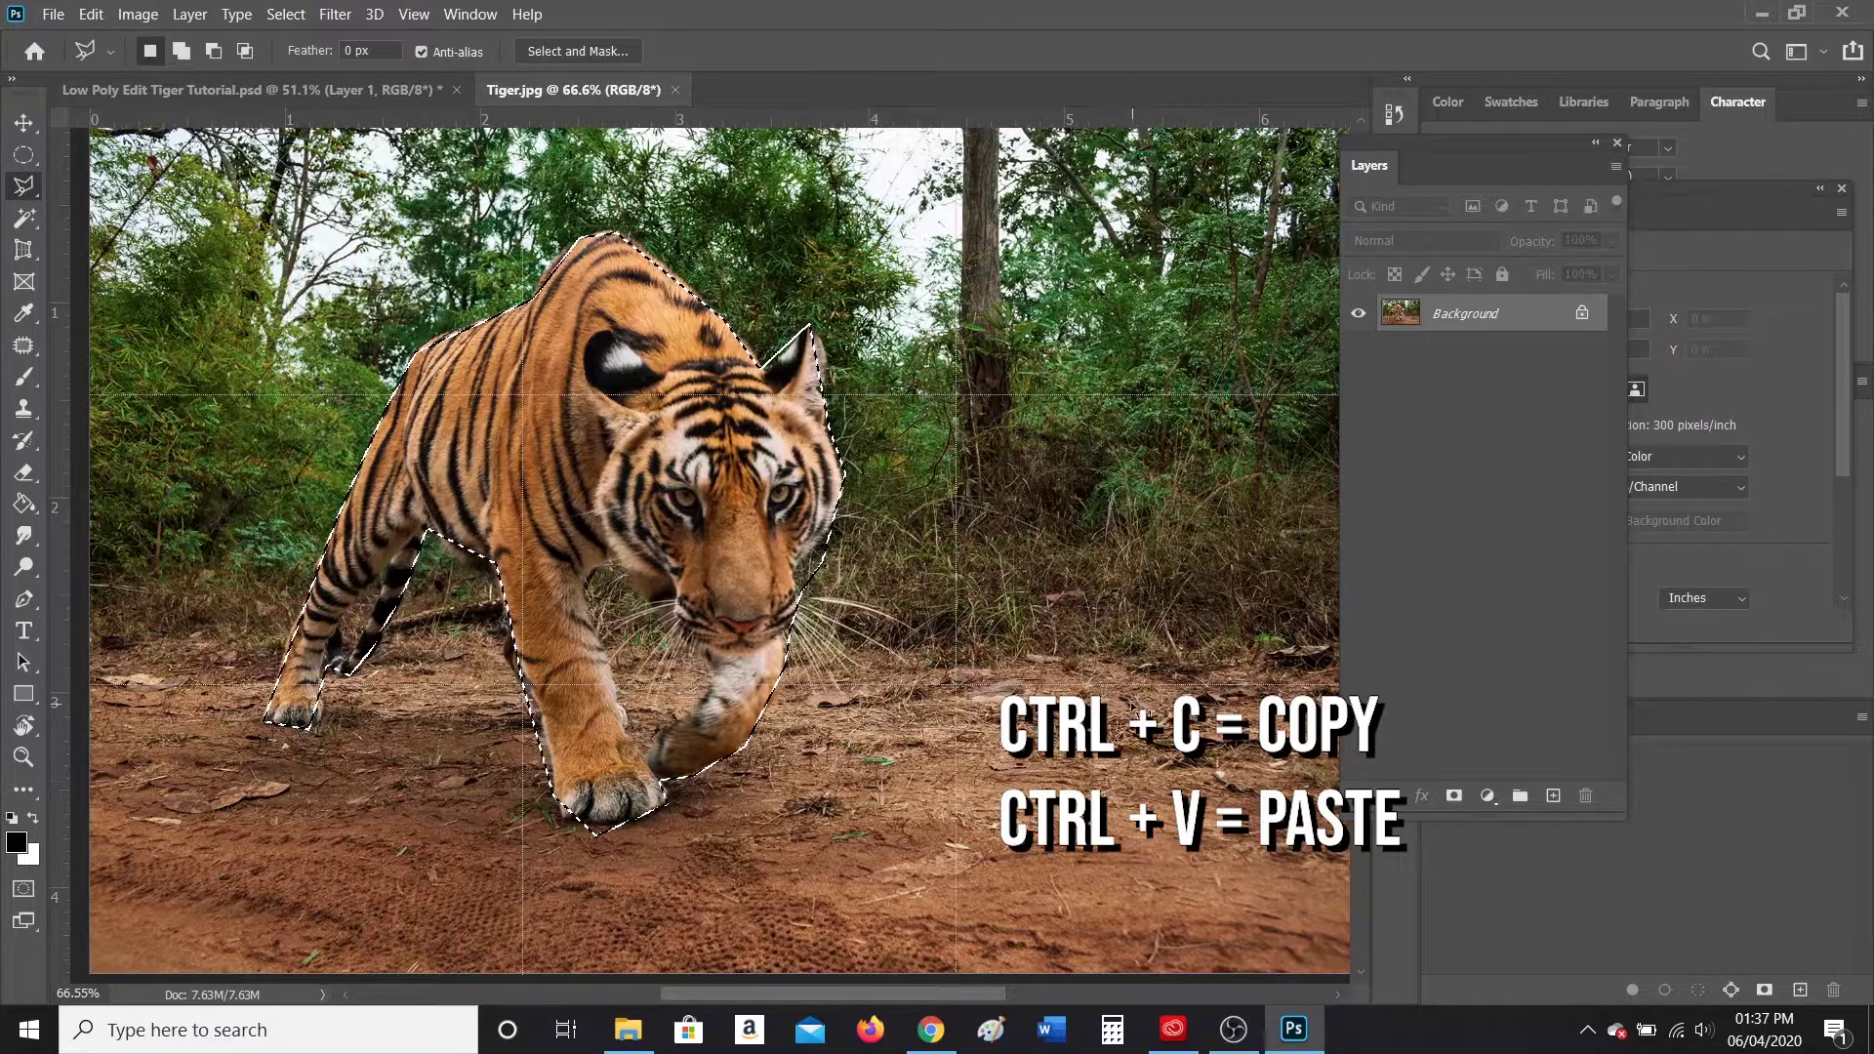
Step: Copy the selected tiger onto a new layer and hide the Background to check the cut-out
key("ctrl+c")
key("ctrl+v")
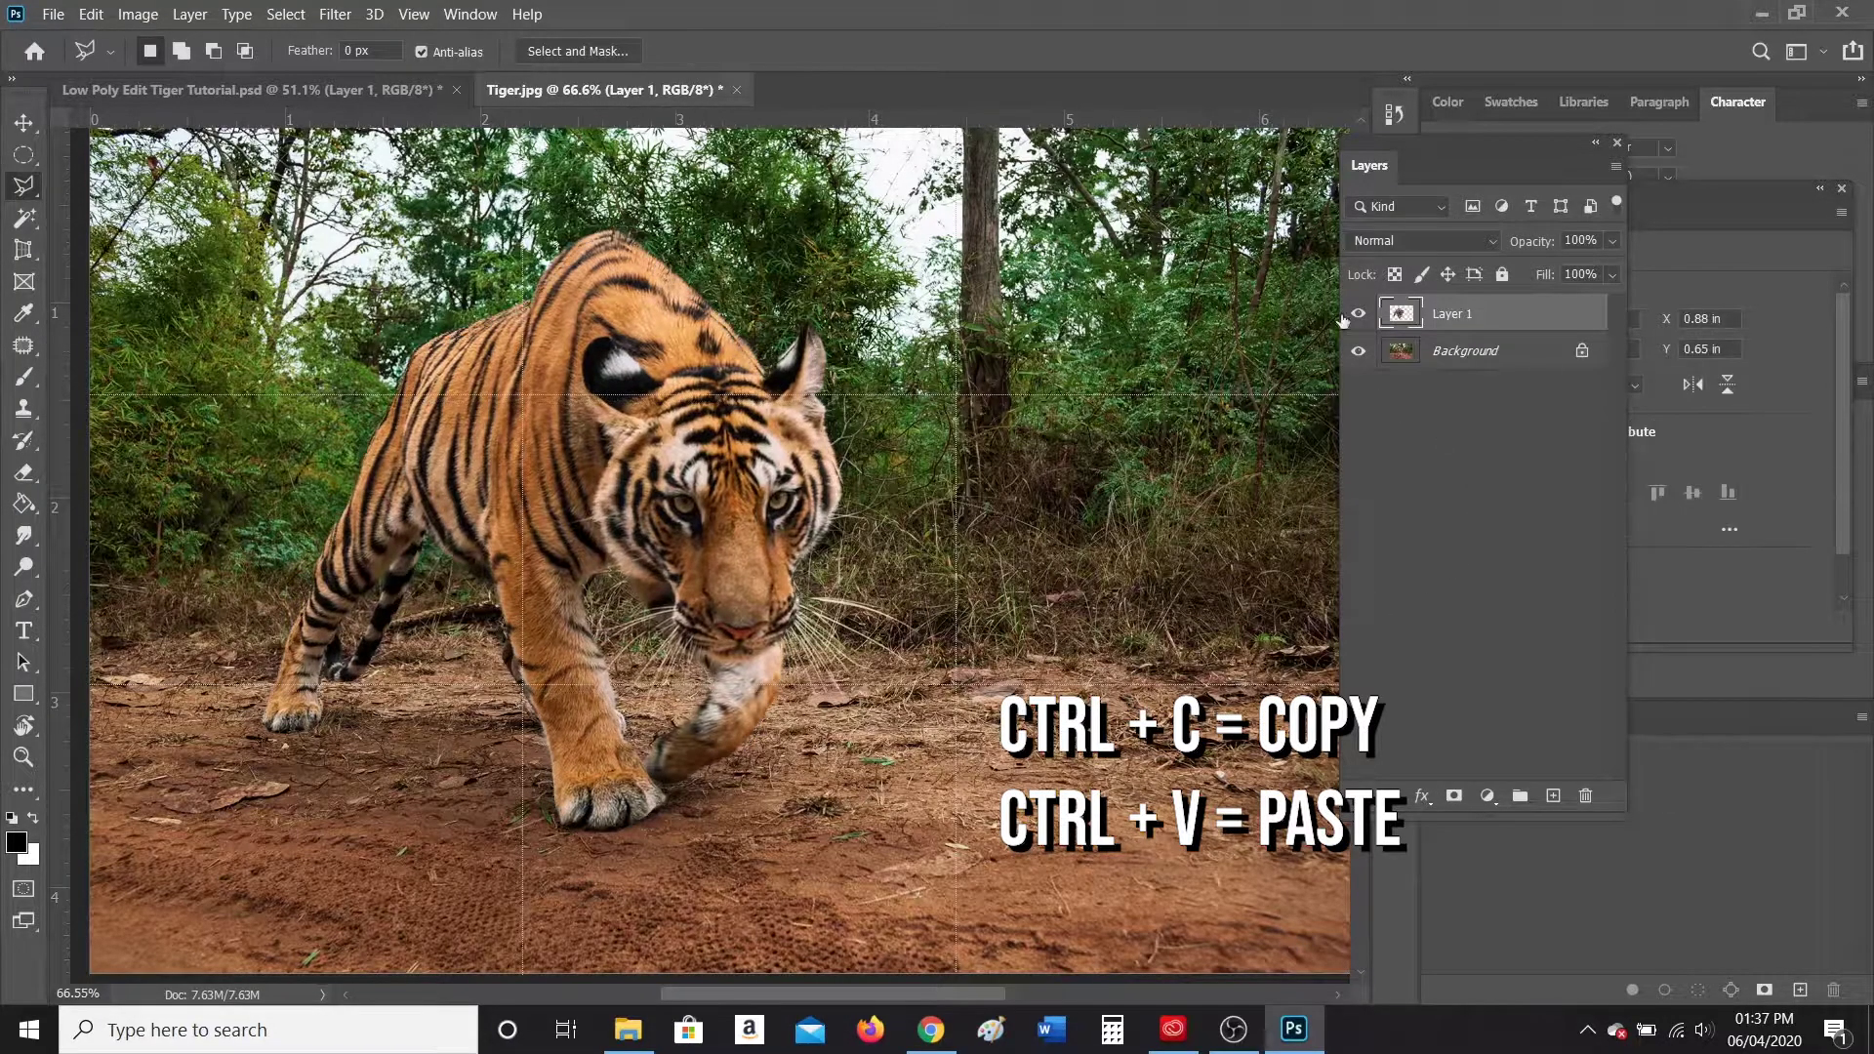
left_click(1358, 353)
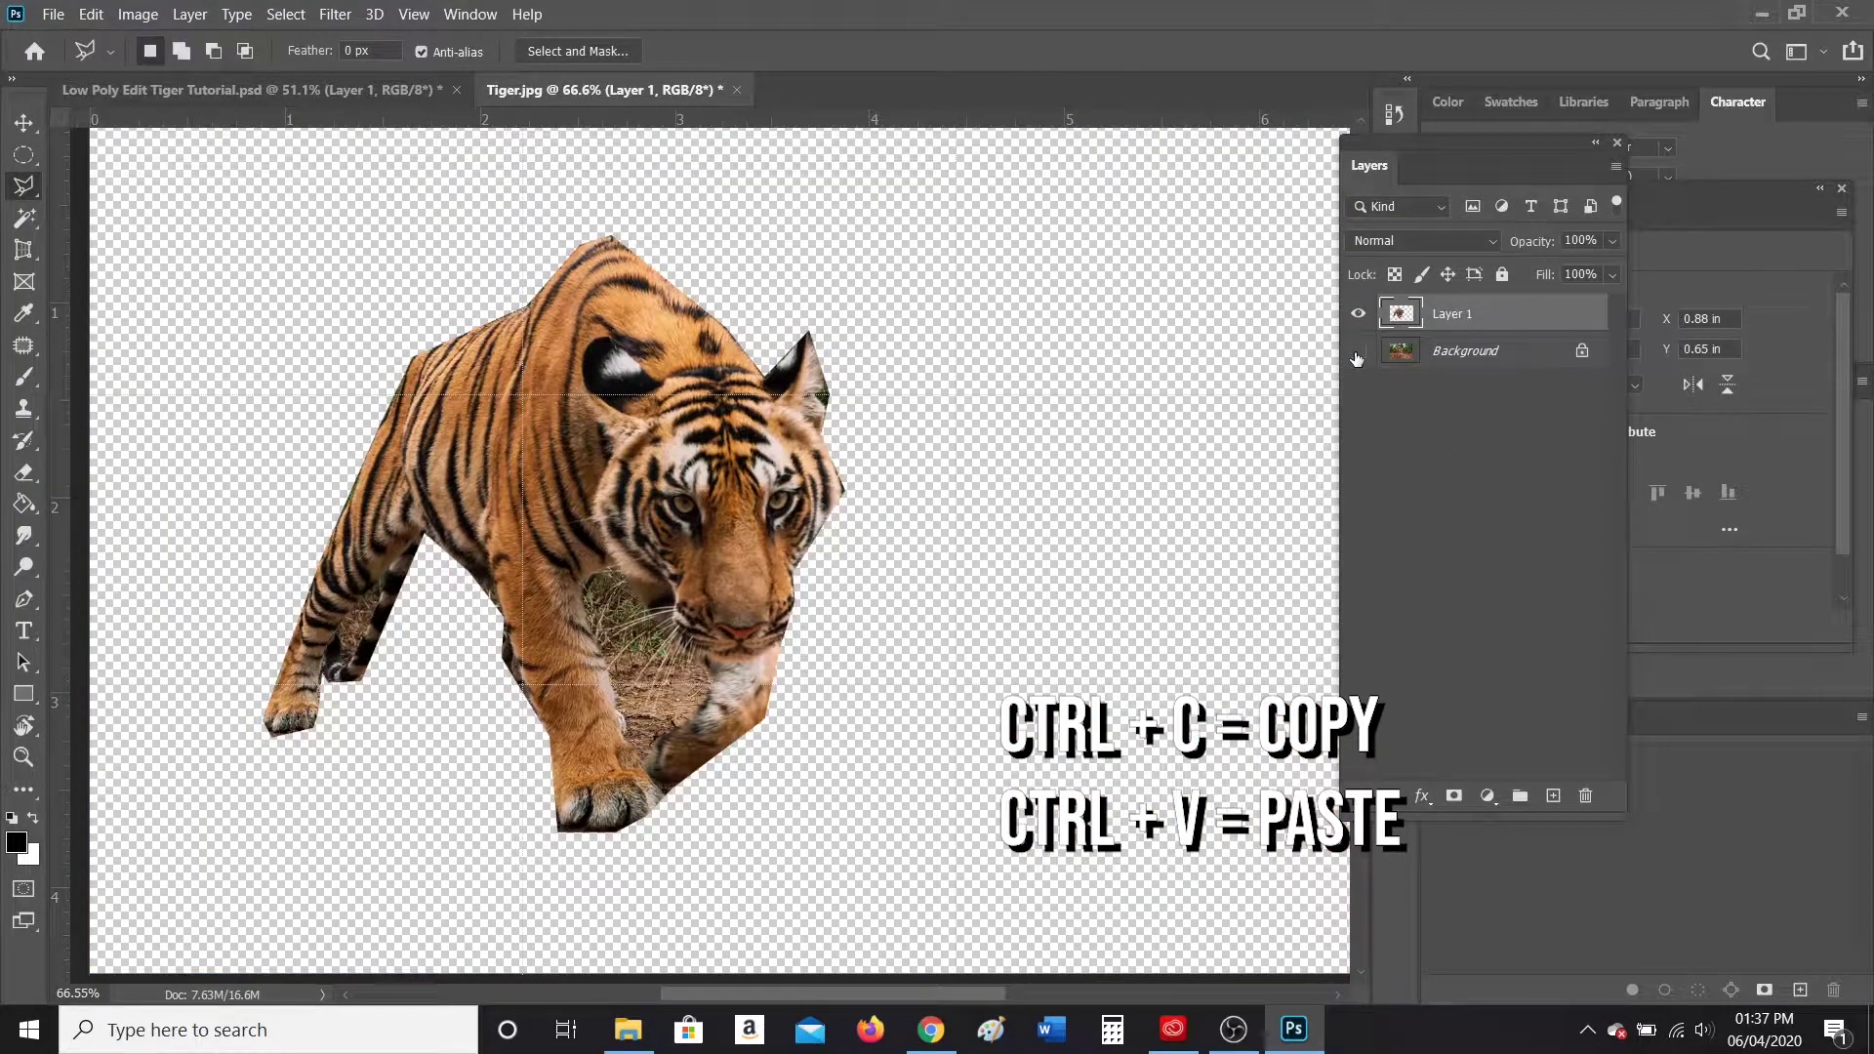
left_click(1356, 353)
left_click(1357, 354)
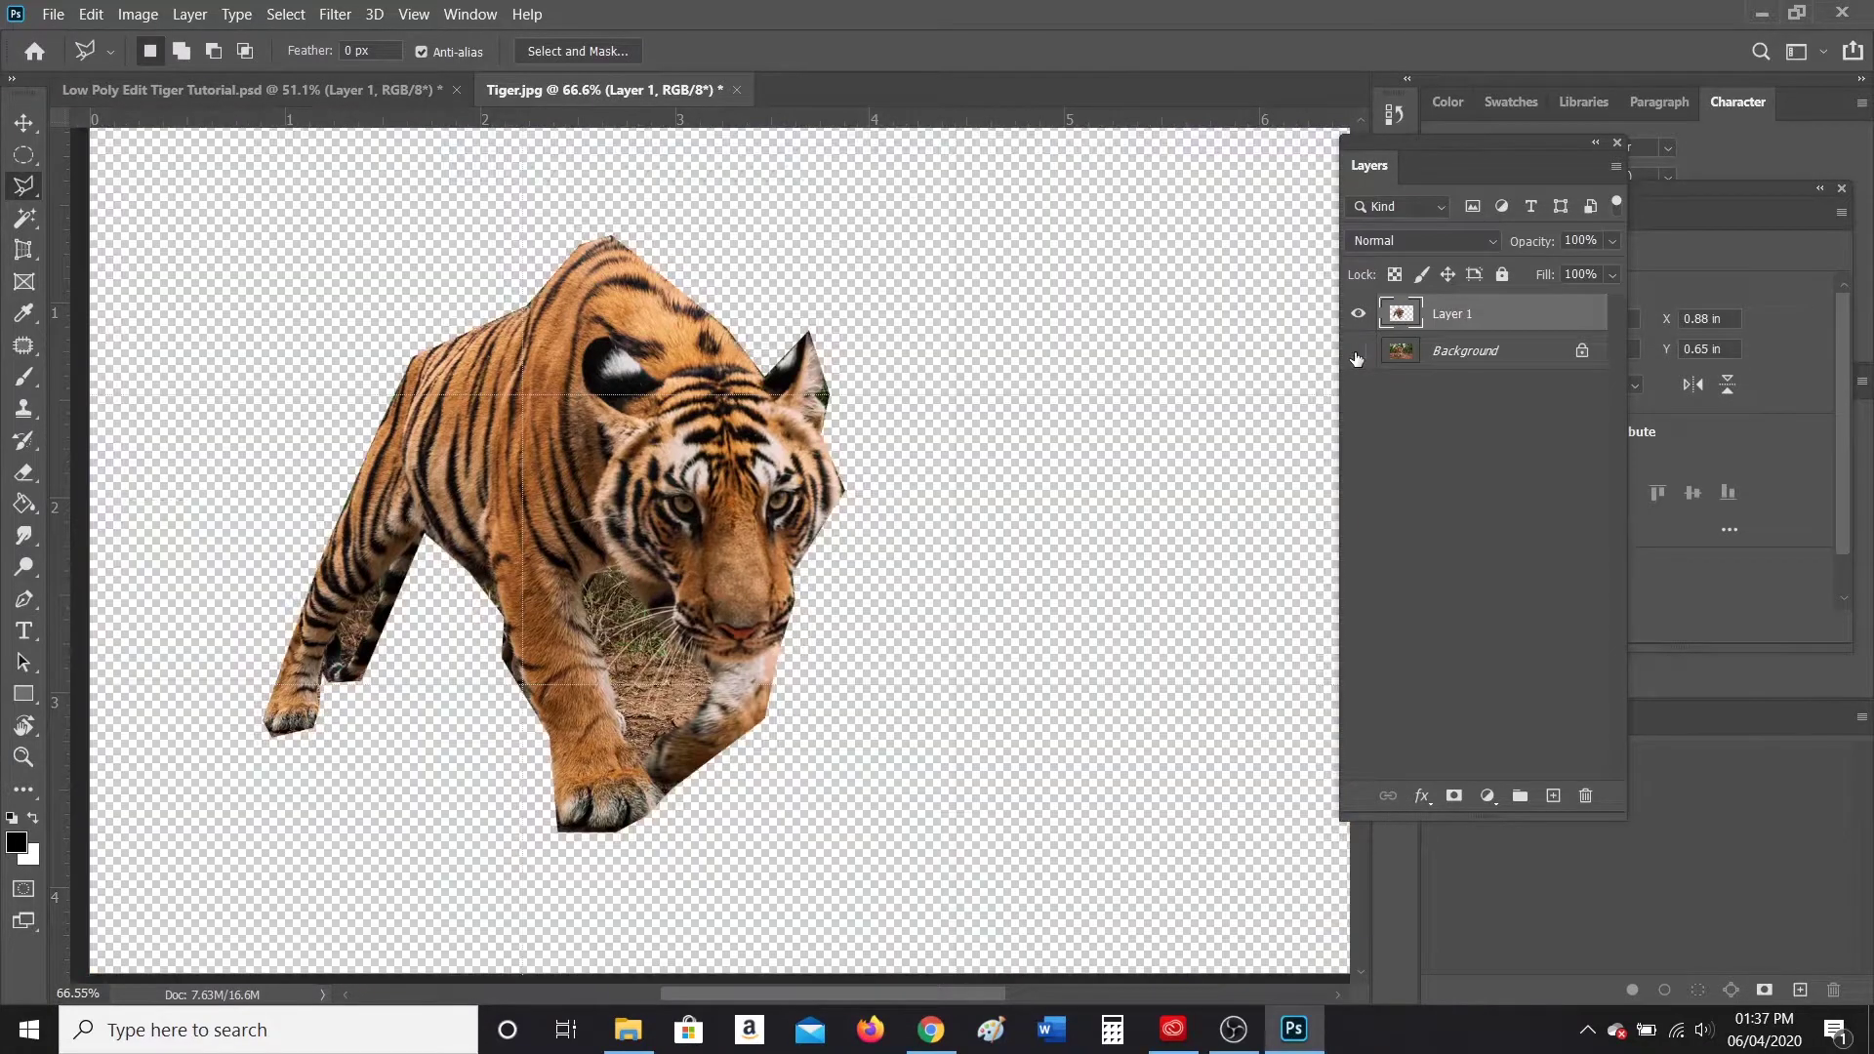
left_click(1357, 354)
left_click(1357, 357)
Step: Zoom in, then select and delete the grass patch between the tiger's legs
scroll(635, 677, "up", 3)
scroll(664, 675, "up", 4)
left_click(496, 566)
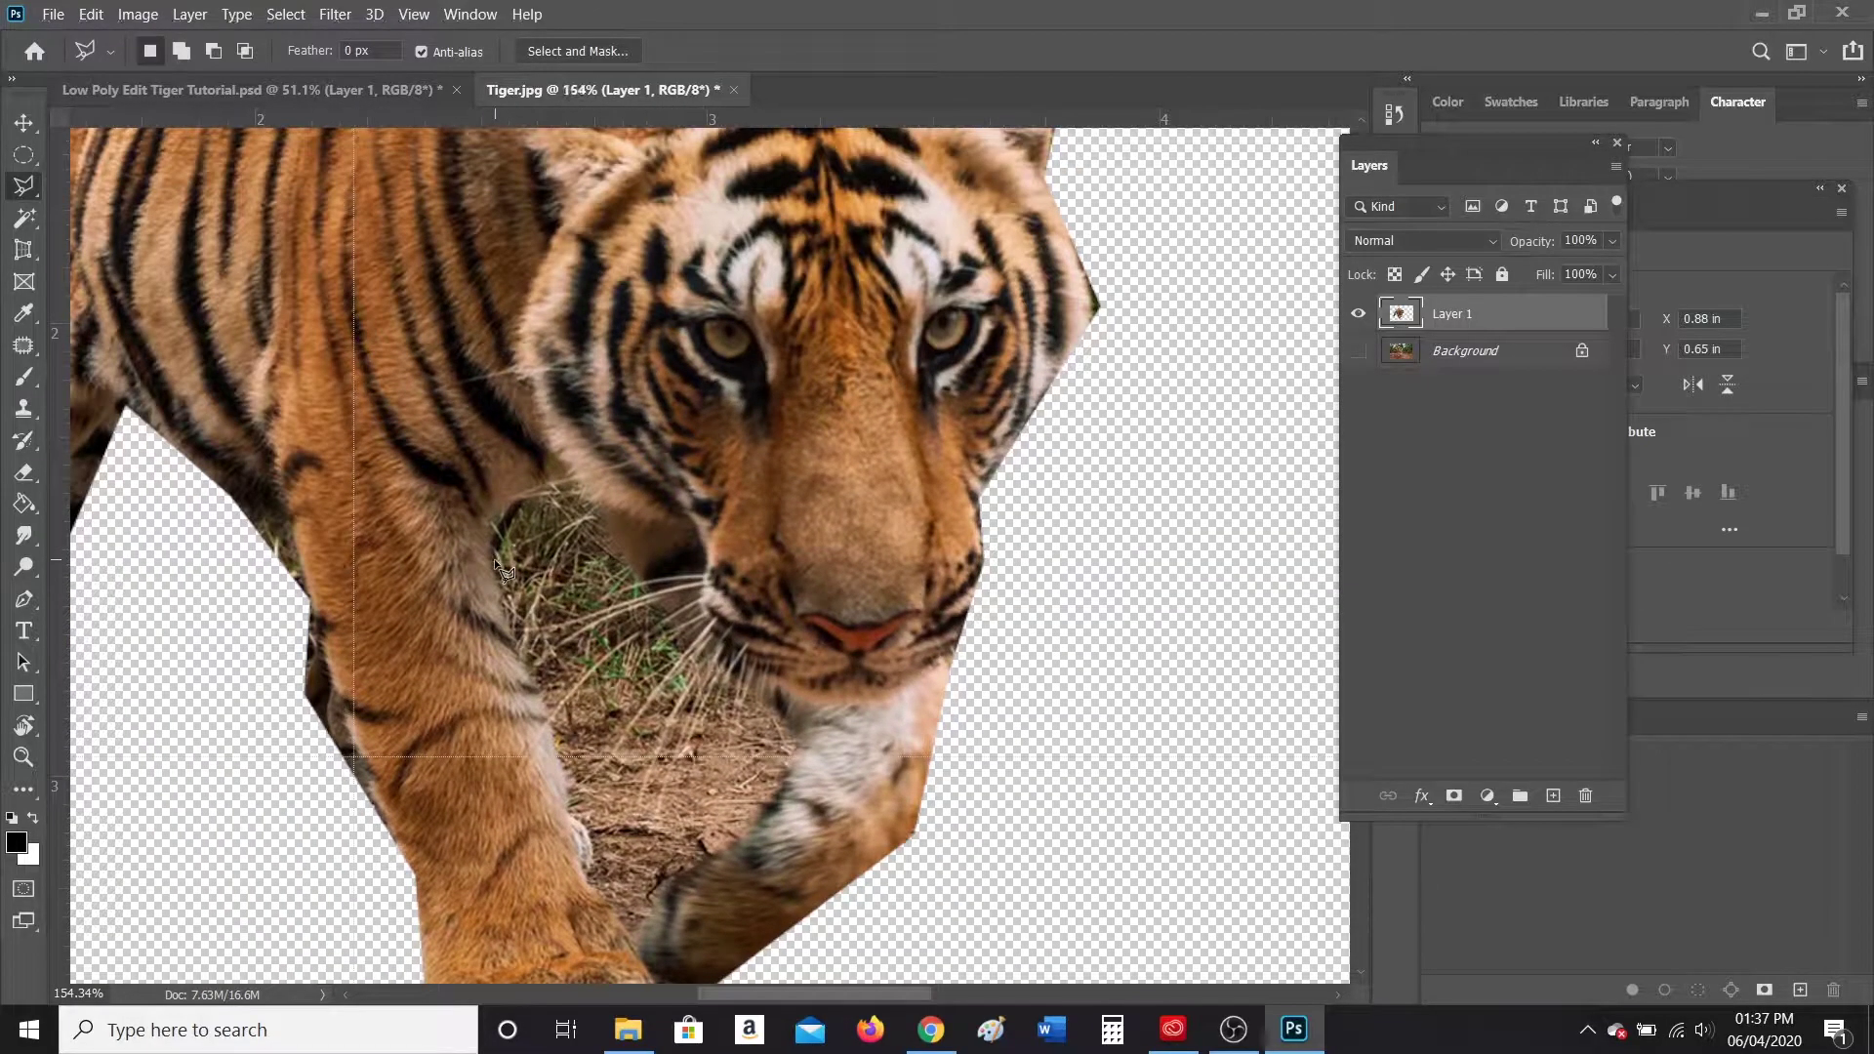
left_click(625, 927)
left_click(498, 573)
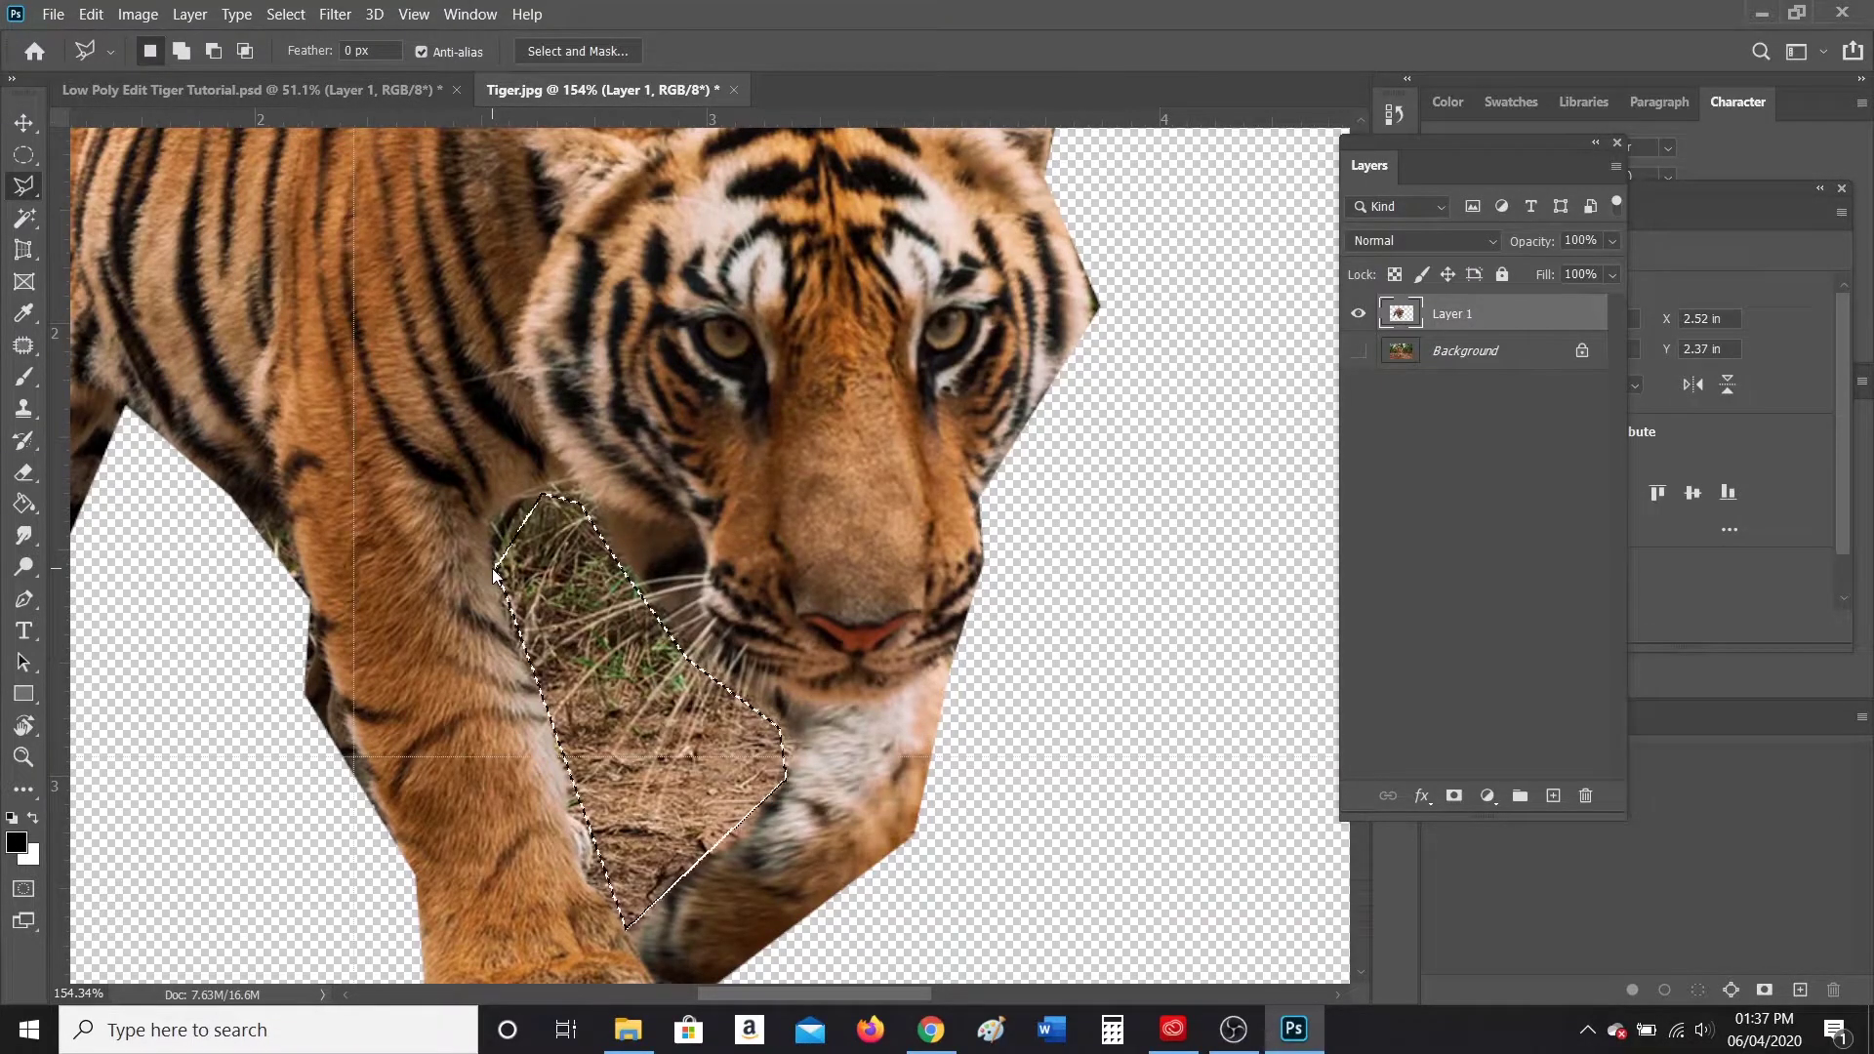
key("Delete")
left_click_drag(778, 993, 680, 994)
Step: Outline the leftover gap between the tiger's hind legs with the Polygonal Lasso
left_click(480, 708)
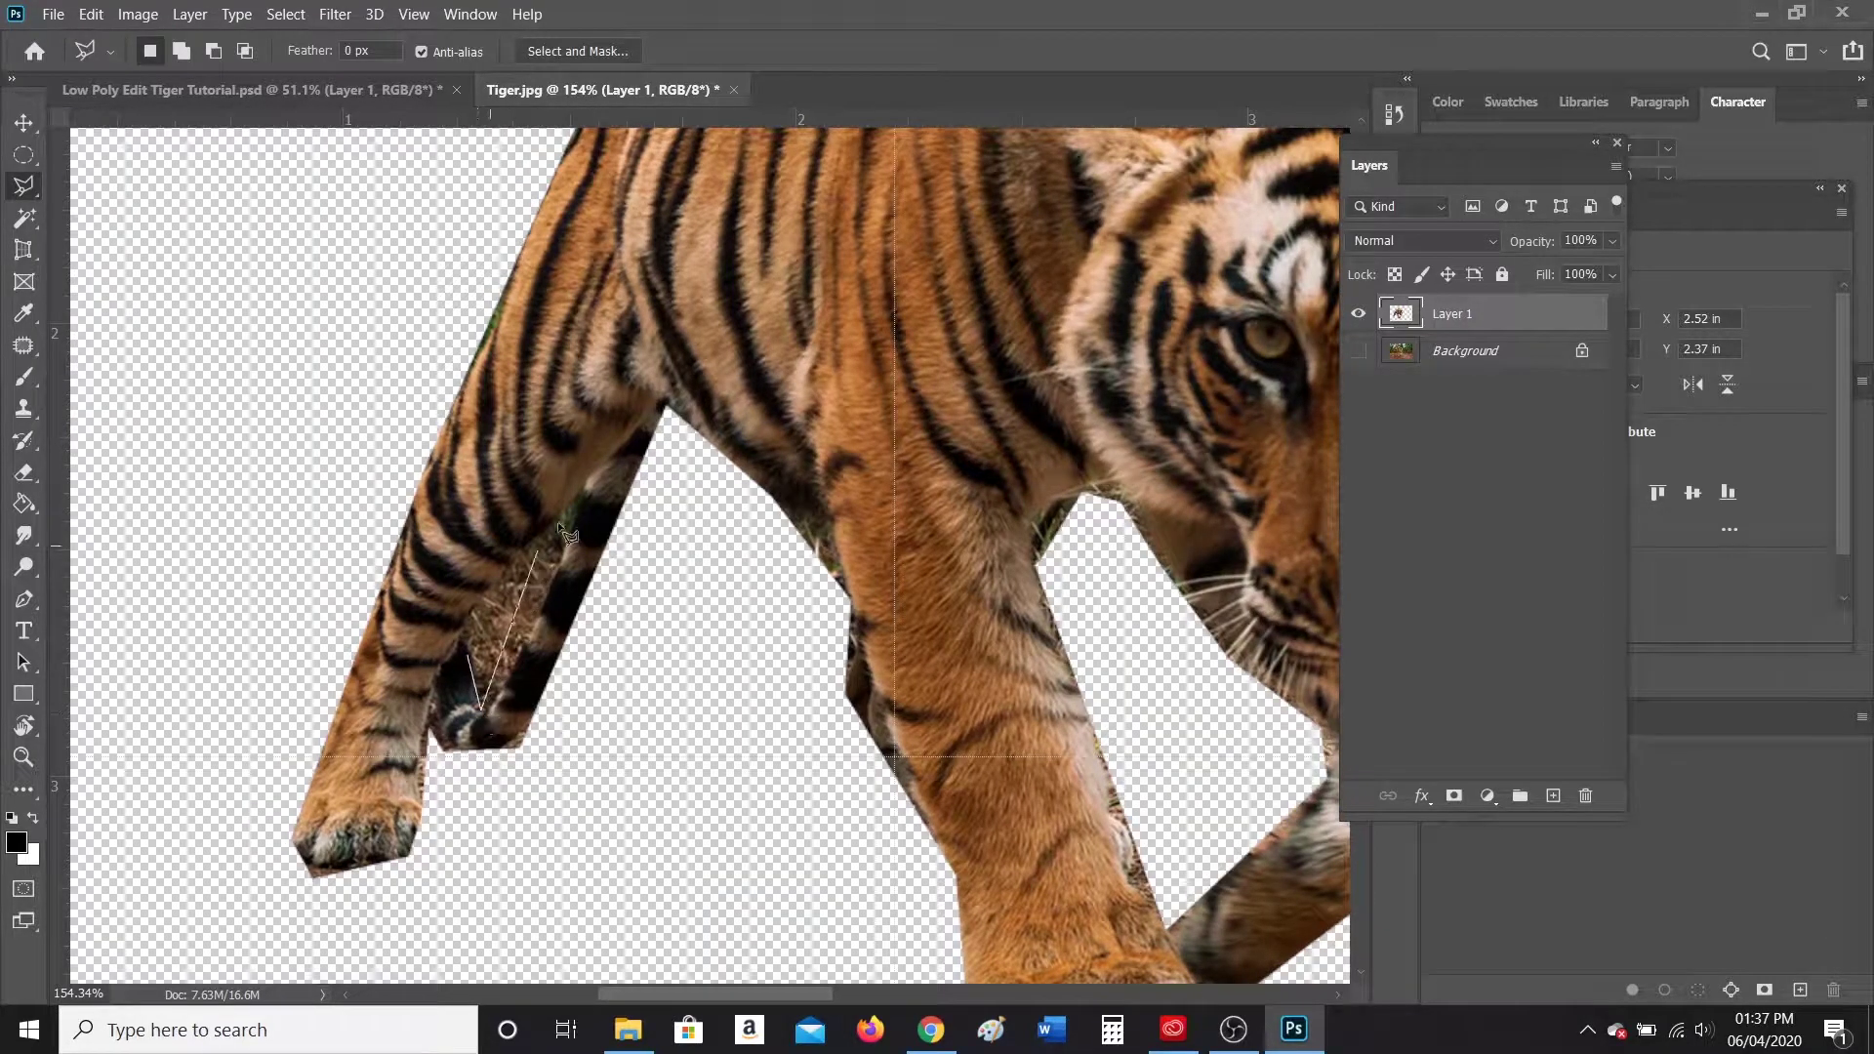
left_click(594, 484)
left_click(465, 637)
double_click(478, 667)
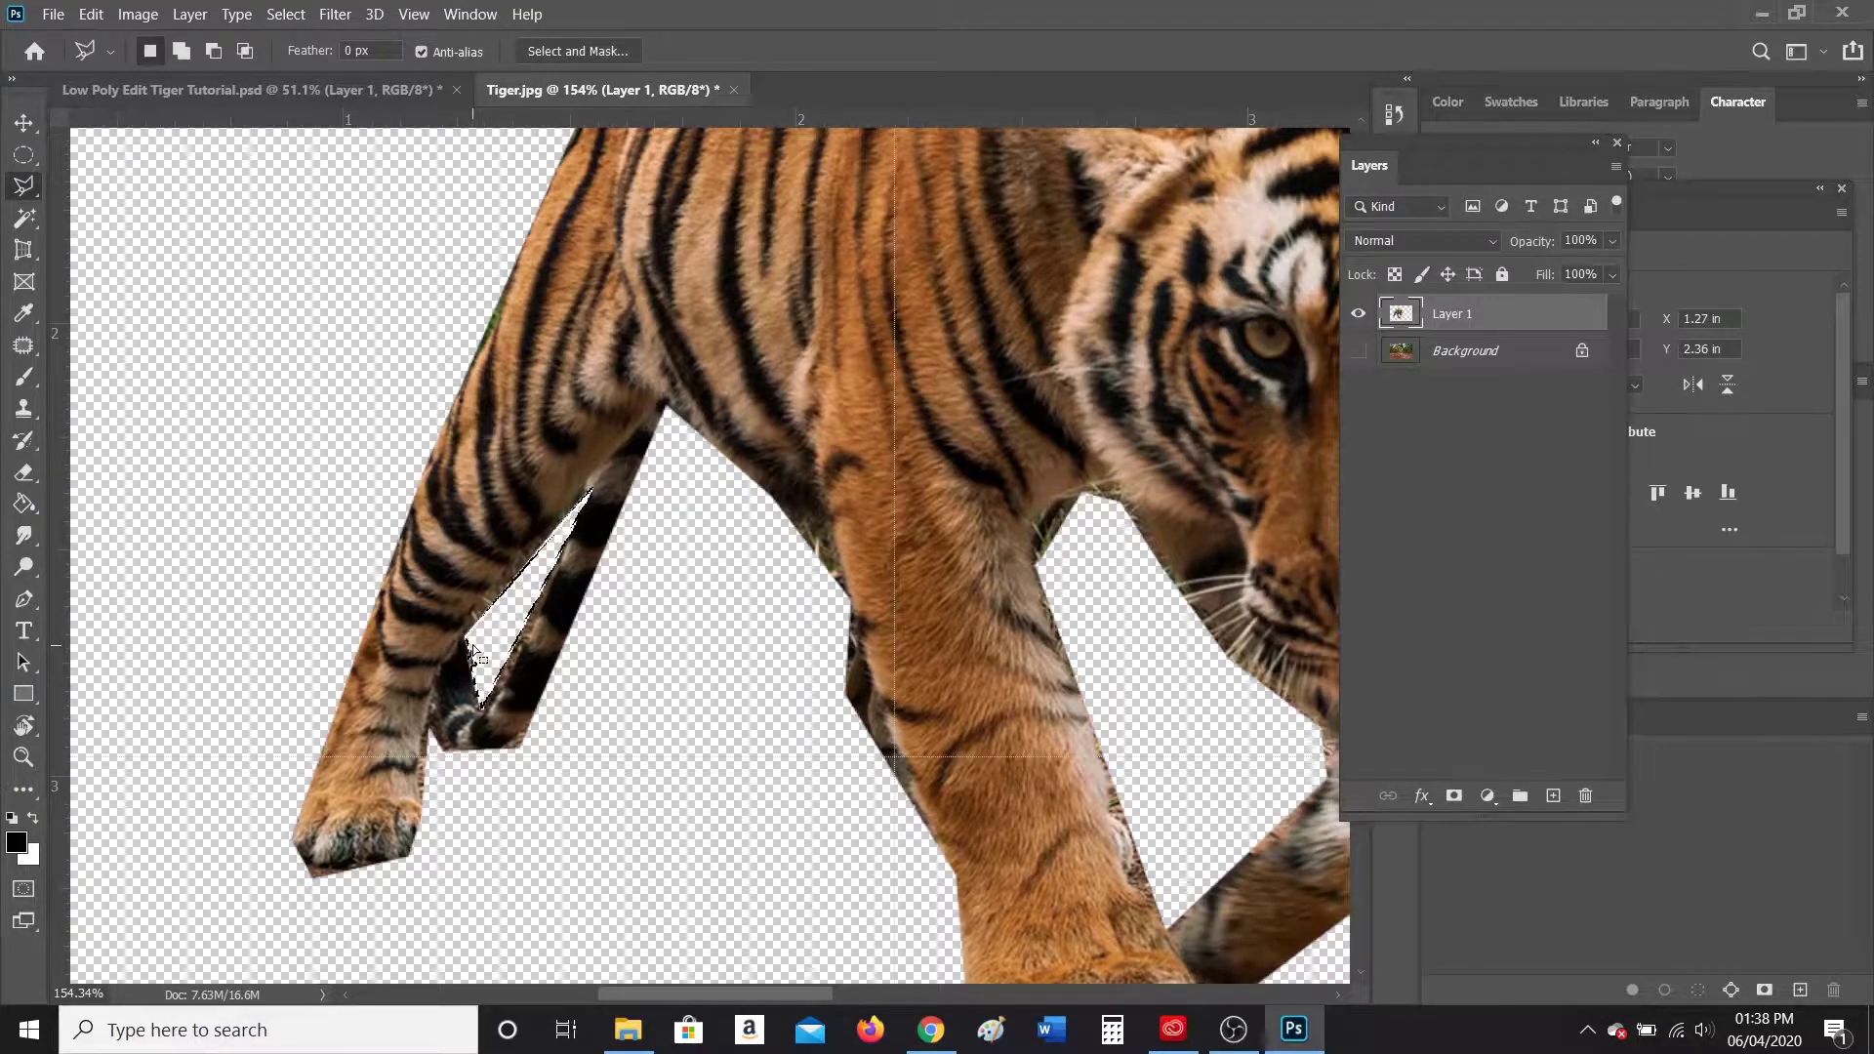
Step: Fit the tiger on screen and show the Background layer behind the cut-out again
key("ctrl+0")
scroll(695, 465, "down", 2)
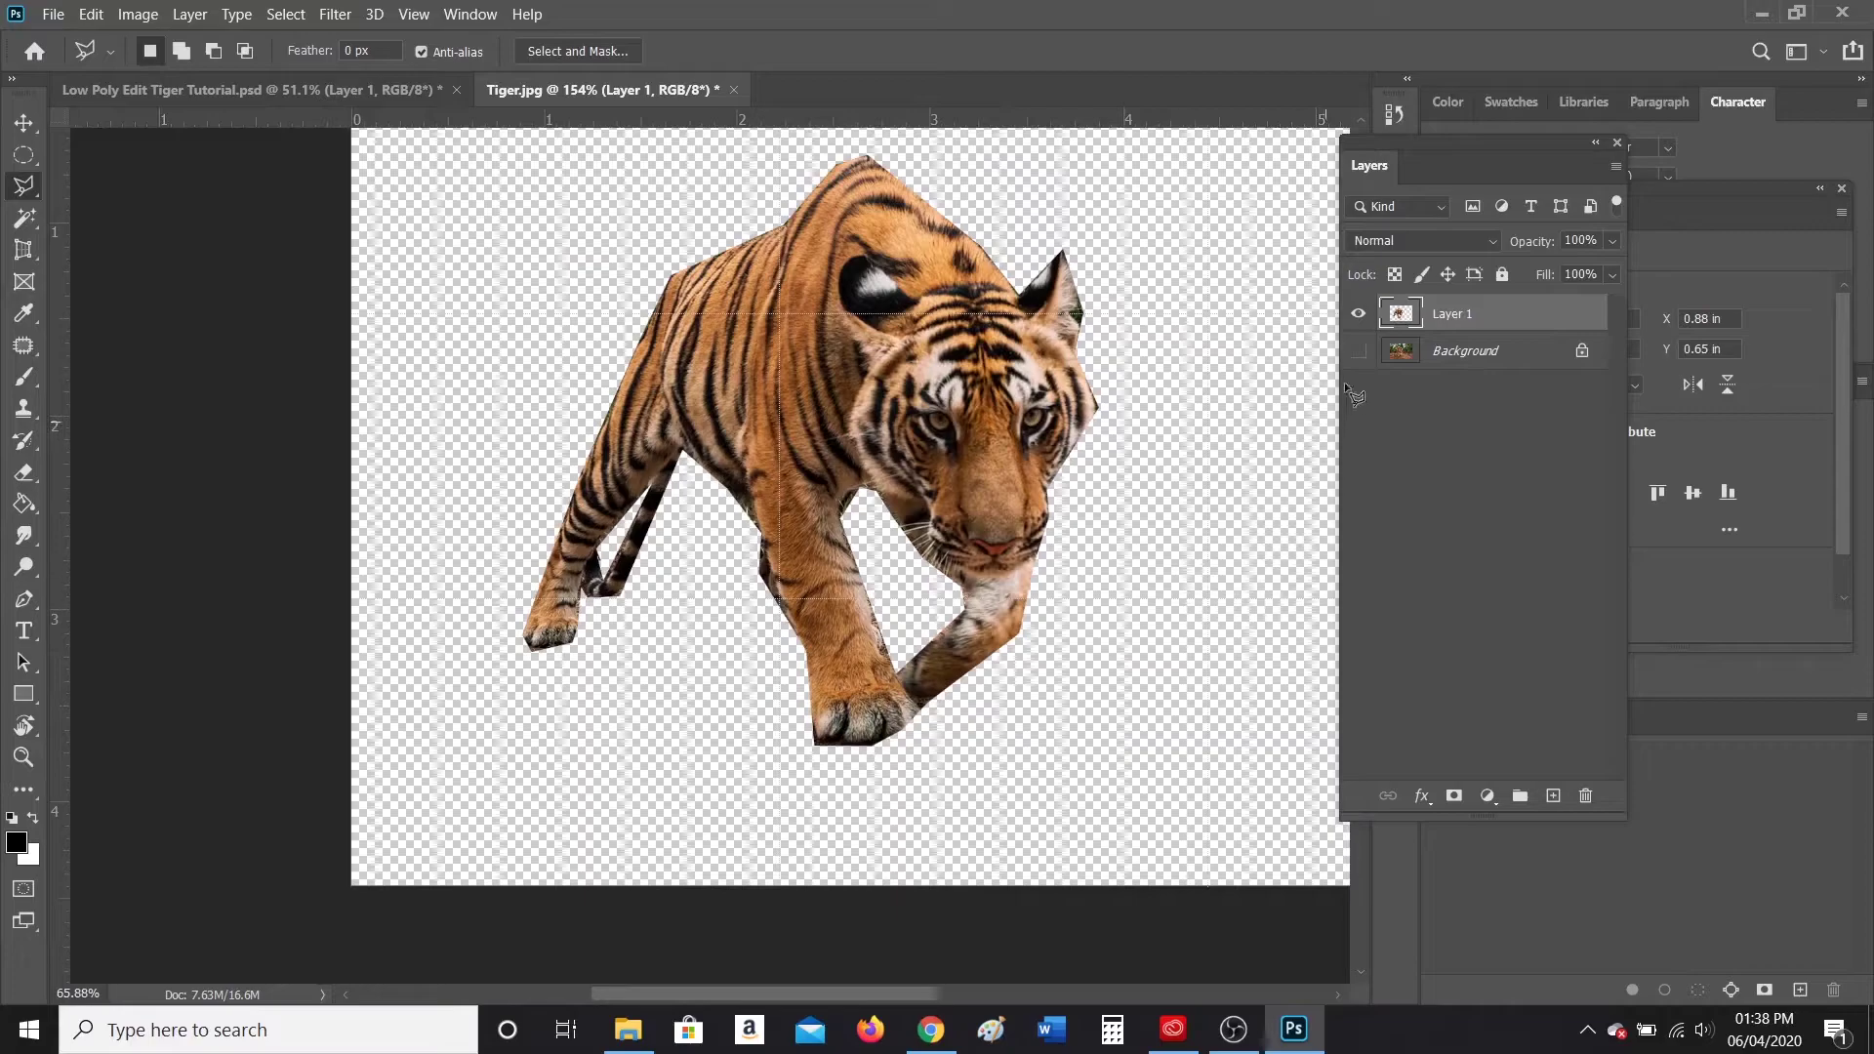
left_click(1359, 350)
left_click(1361, 350)
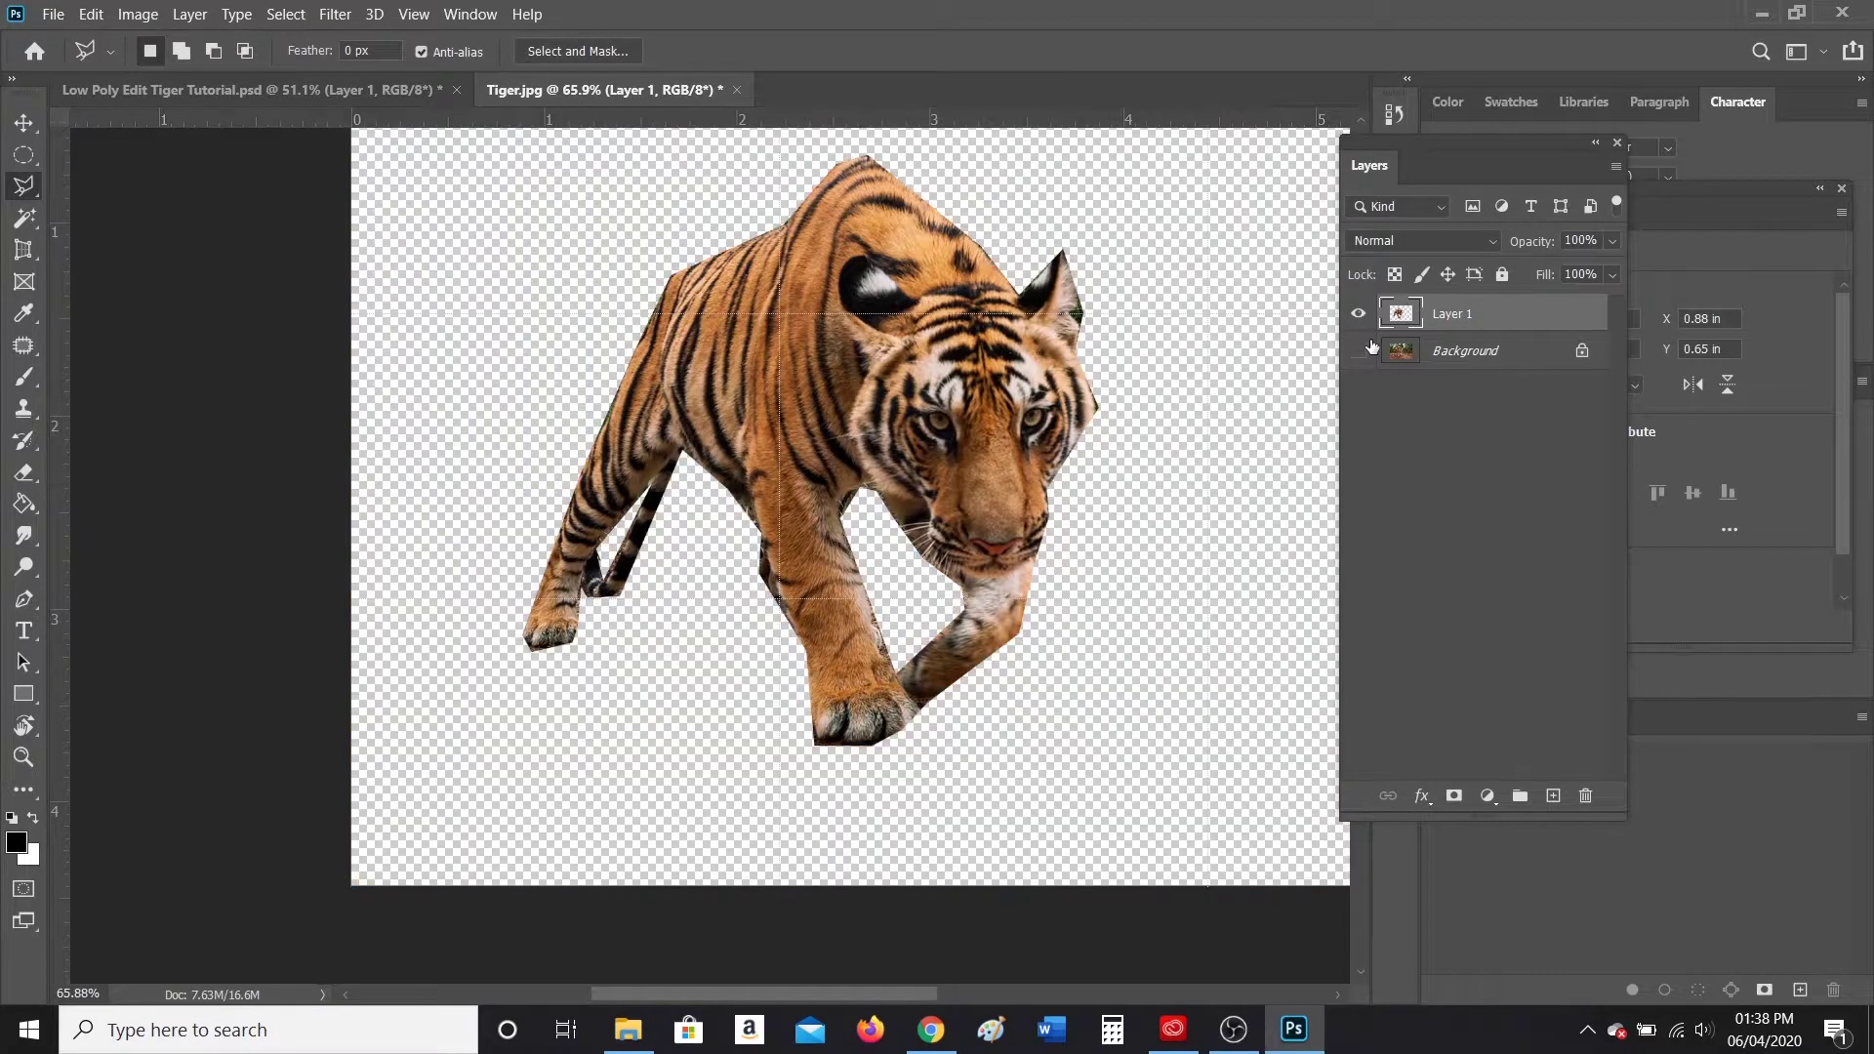
left_click(1358, 350)
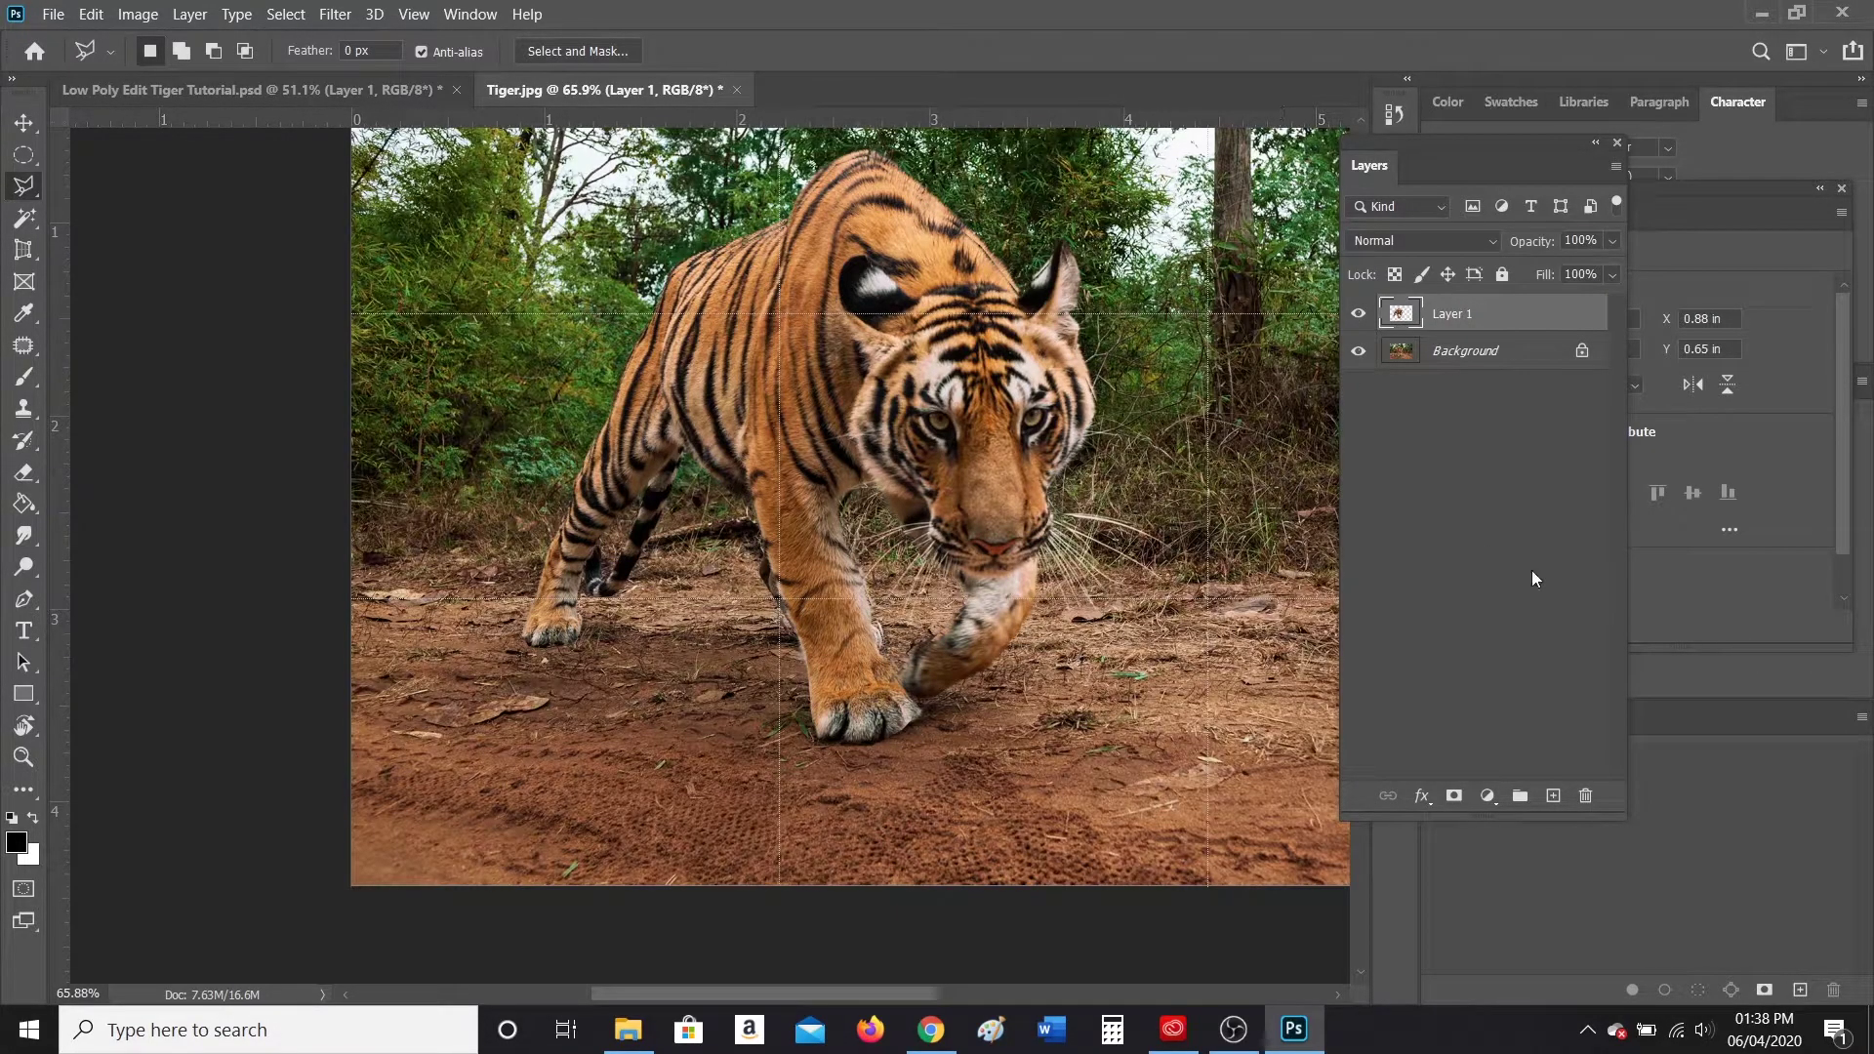
Step: Hide the Background layer and return to Tiger.jpg, zoomed in on the tiger's body
left_click(1358, 350)
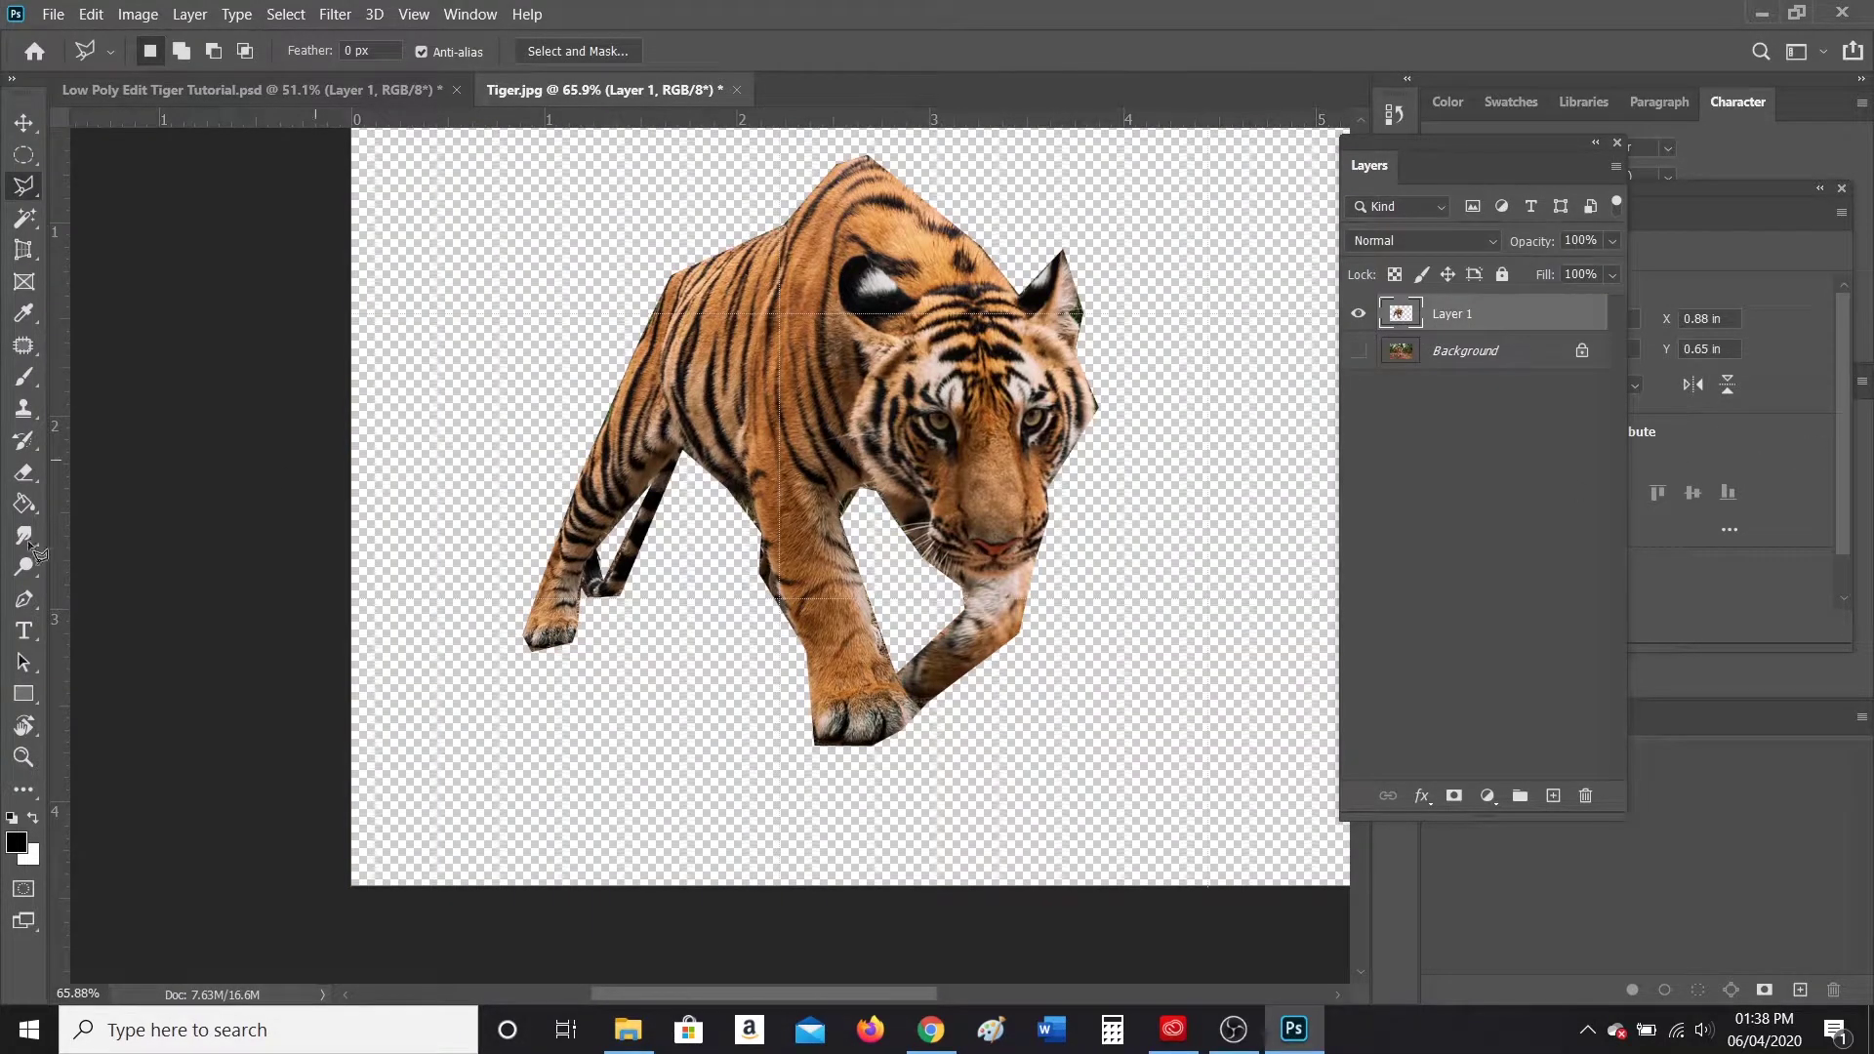
scroll(758, 781, "up", 1)
scroll(752, 773, "up", 5)
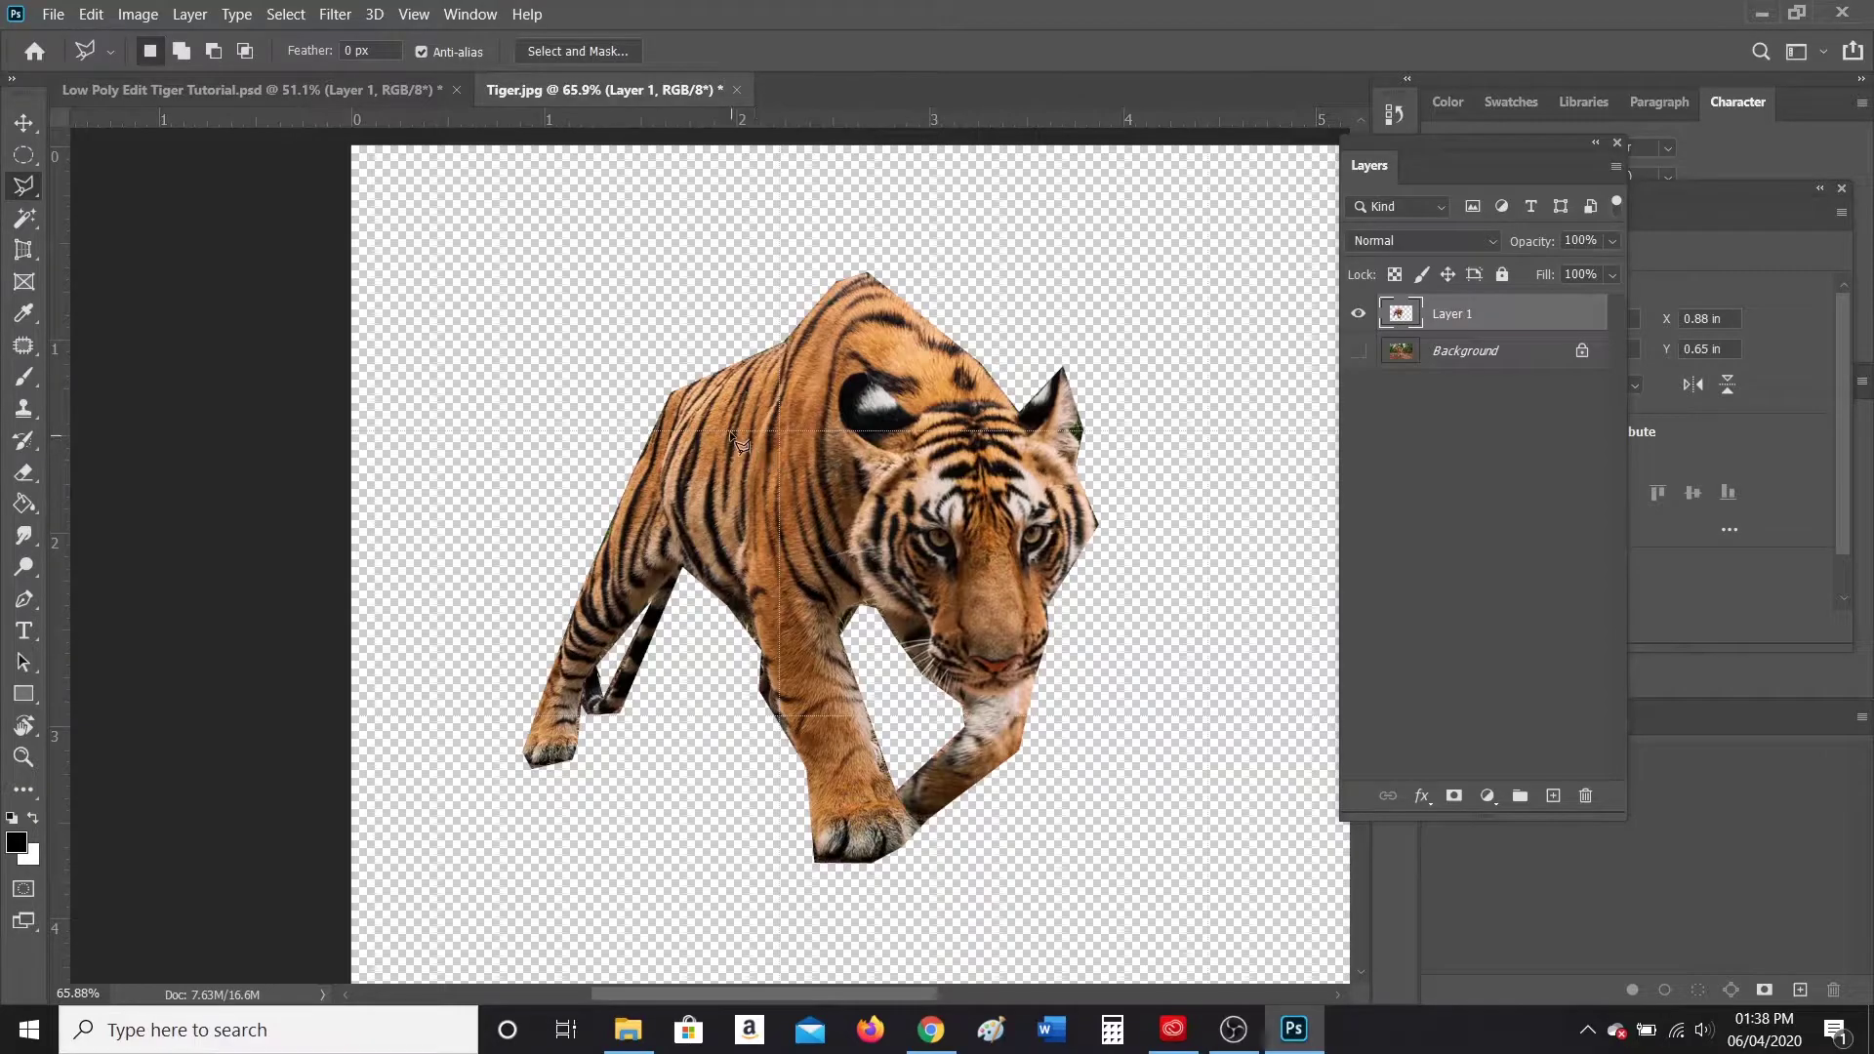
left_click(390, 93)
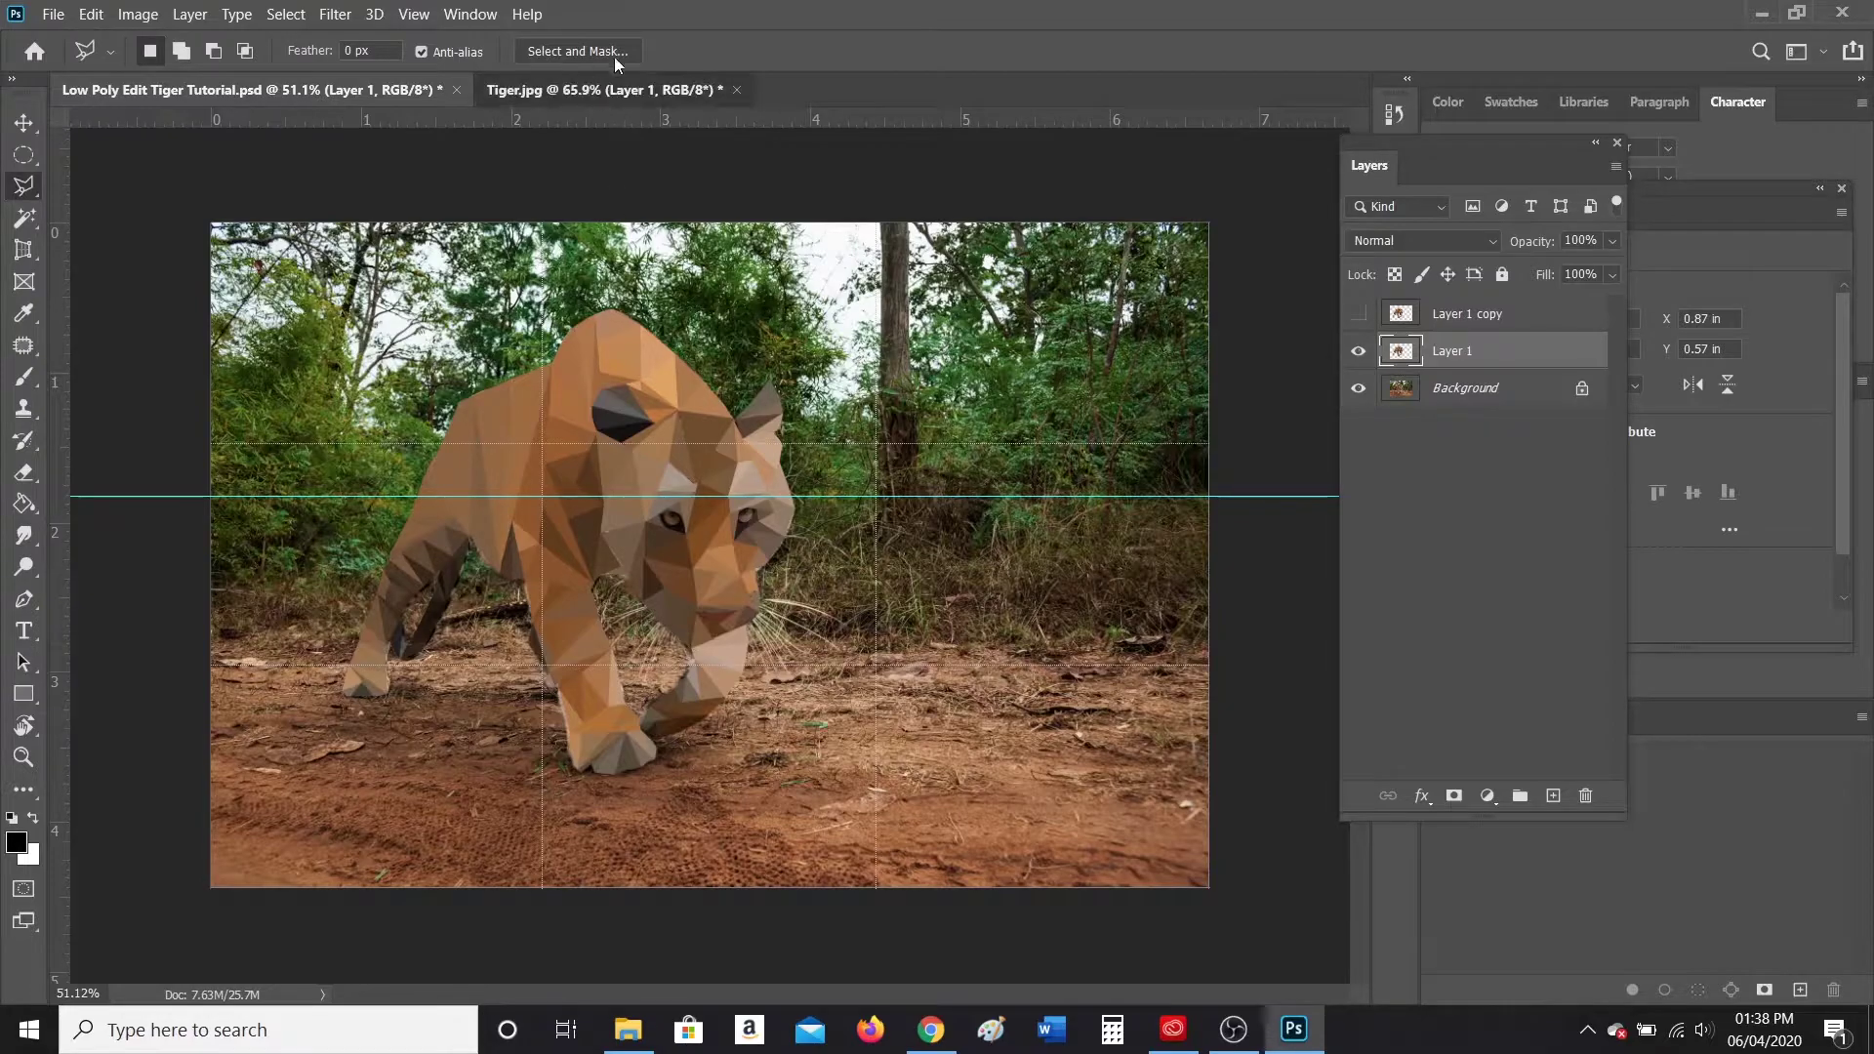
left_click(597, 89)
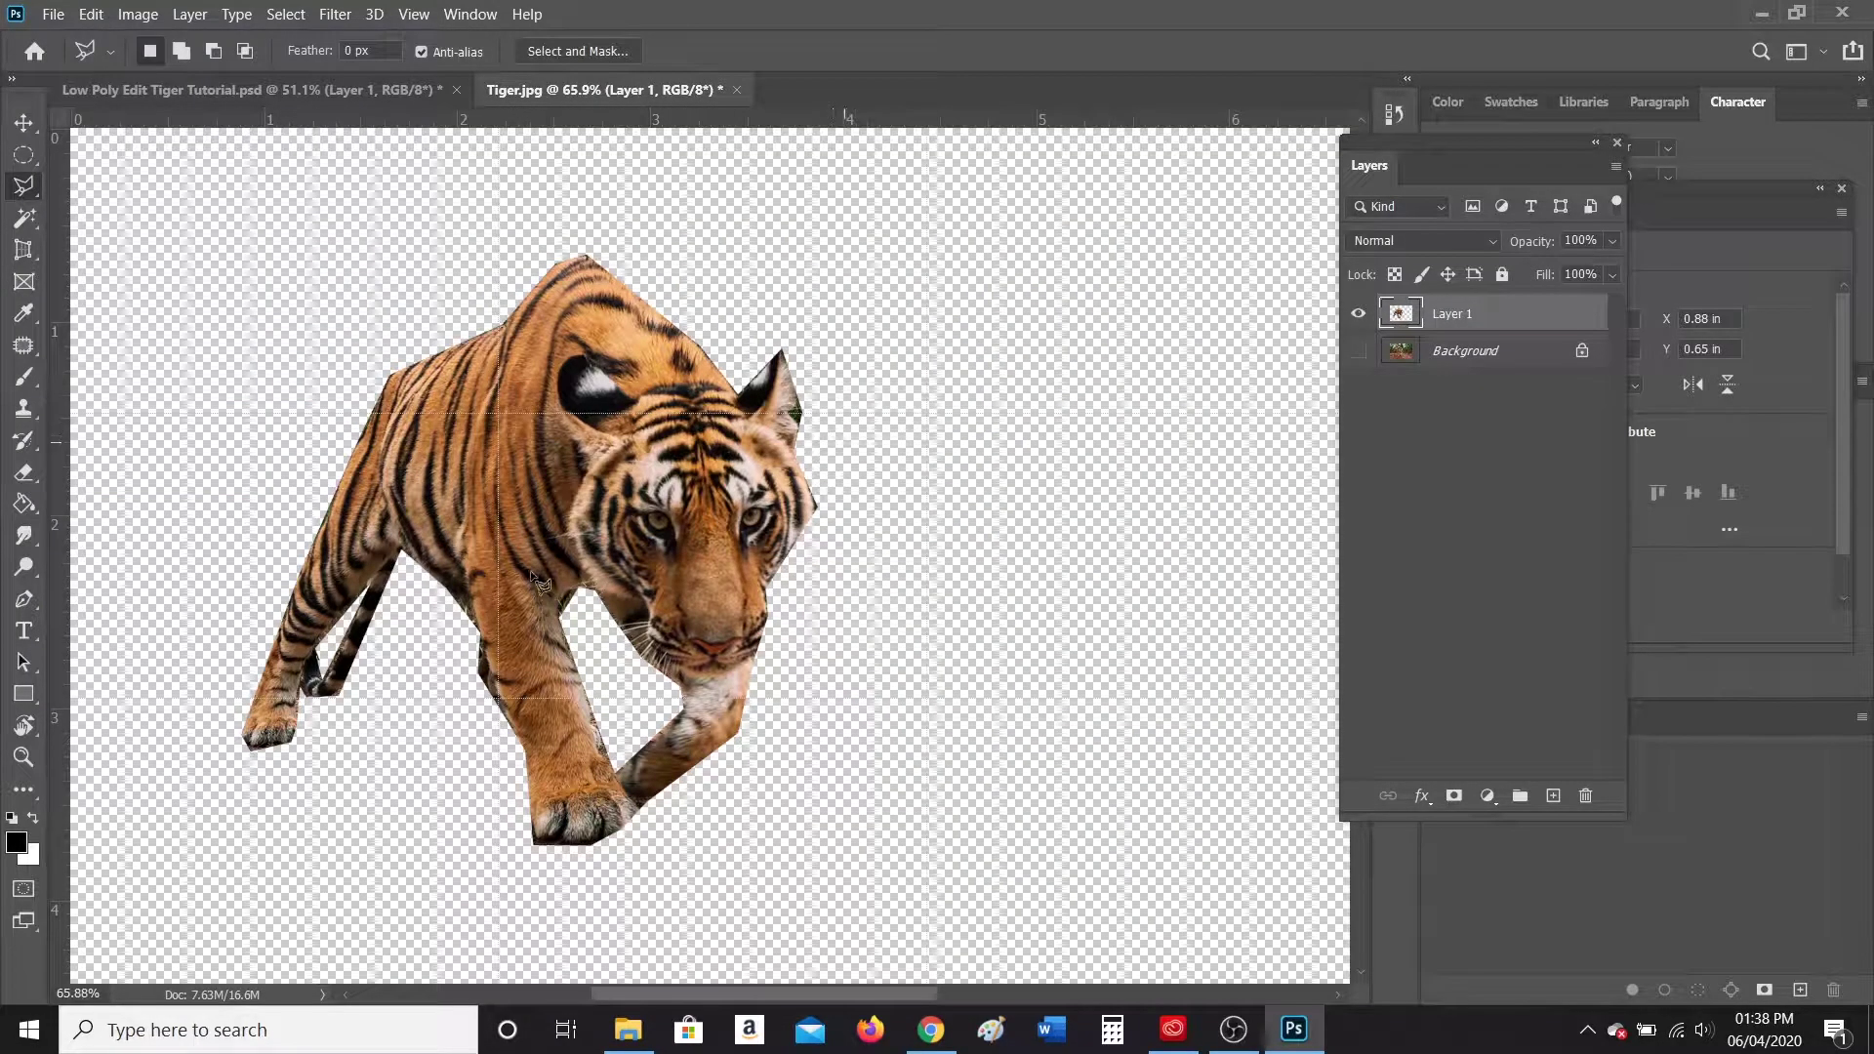
scroll(362, 468, "up", 5)
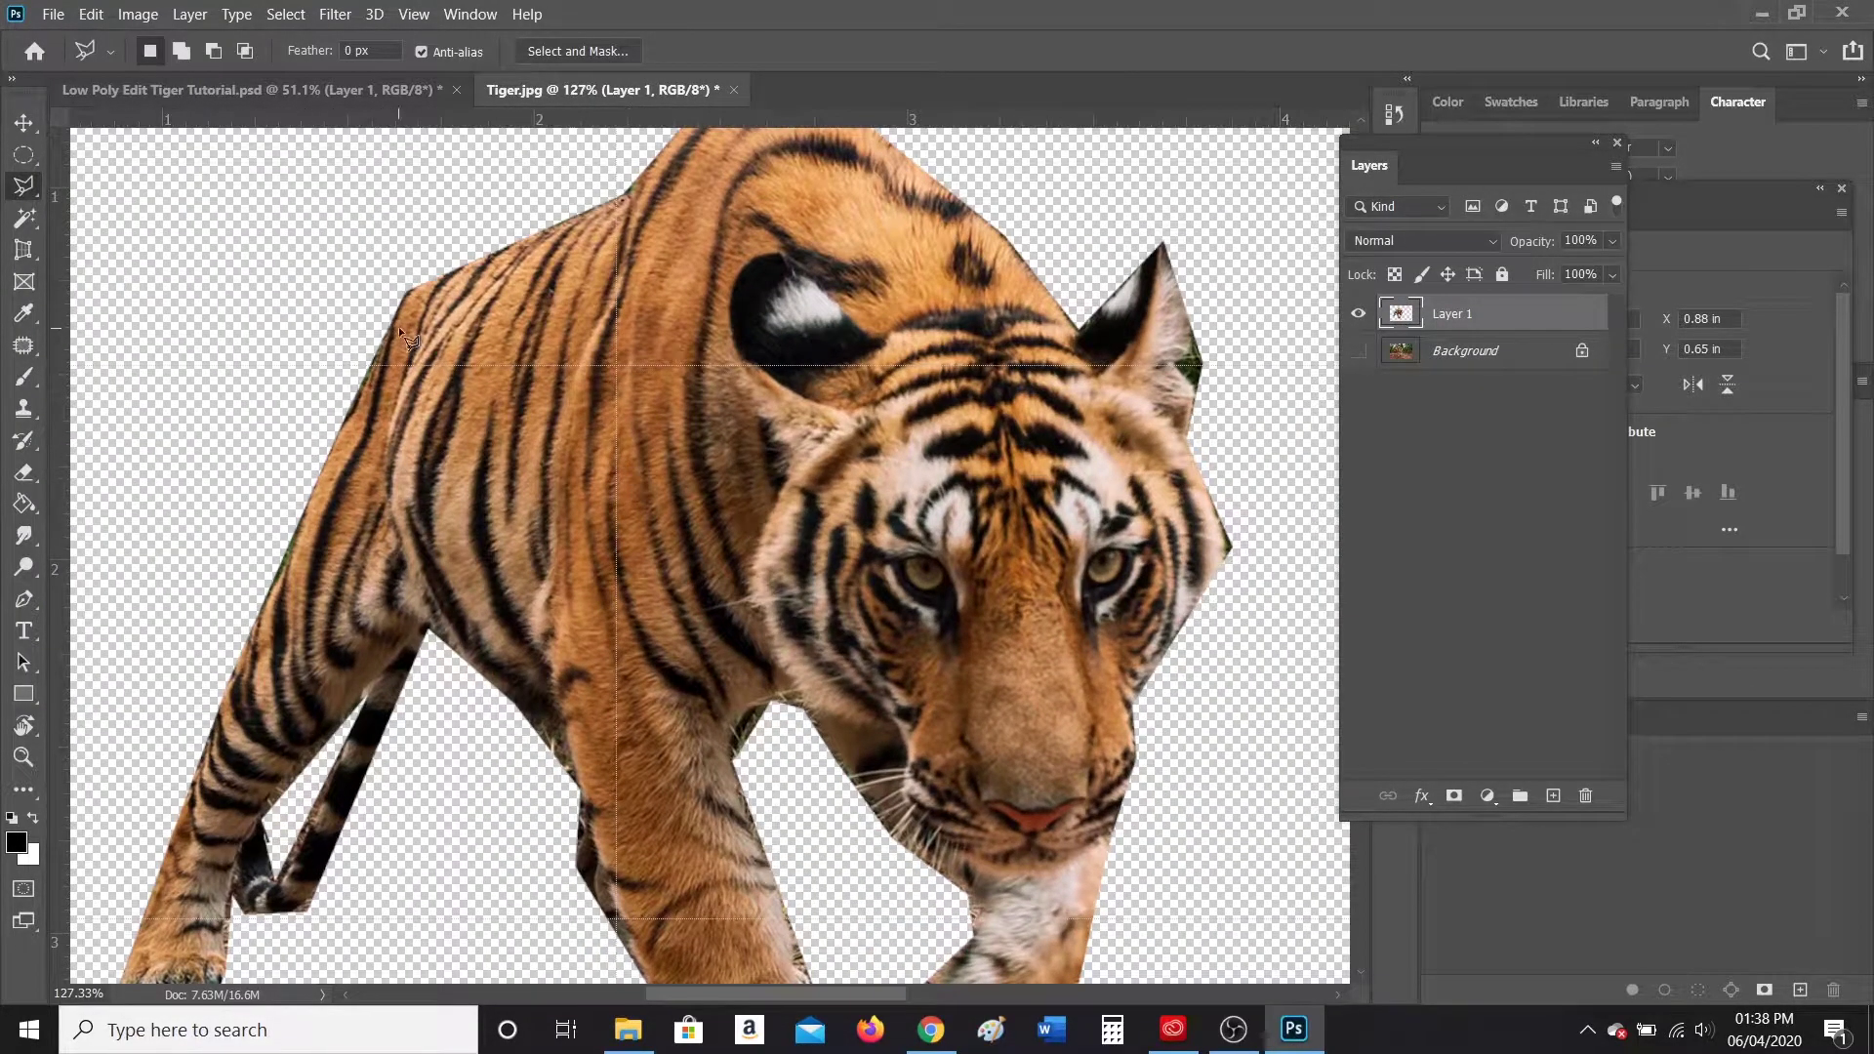
Step: Select a shoulder triangle with the Polygonal Lasso and fill it using Filter > Blur > Average
right_click(23, 186)
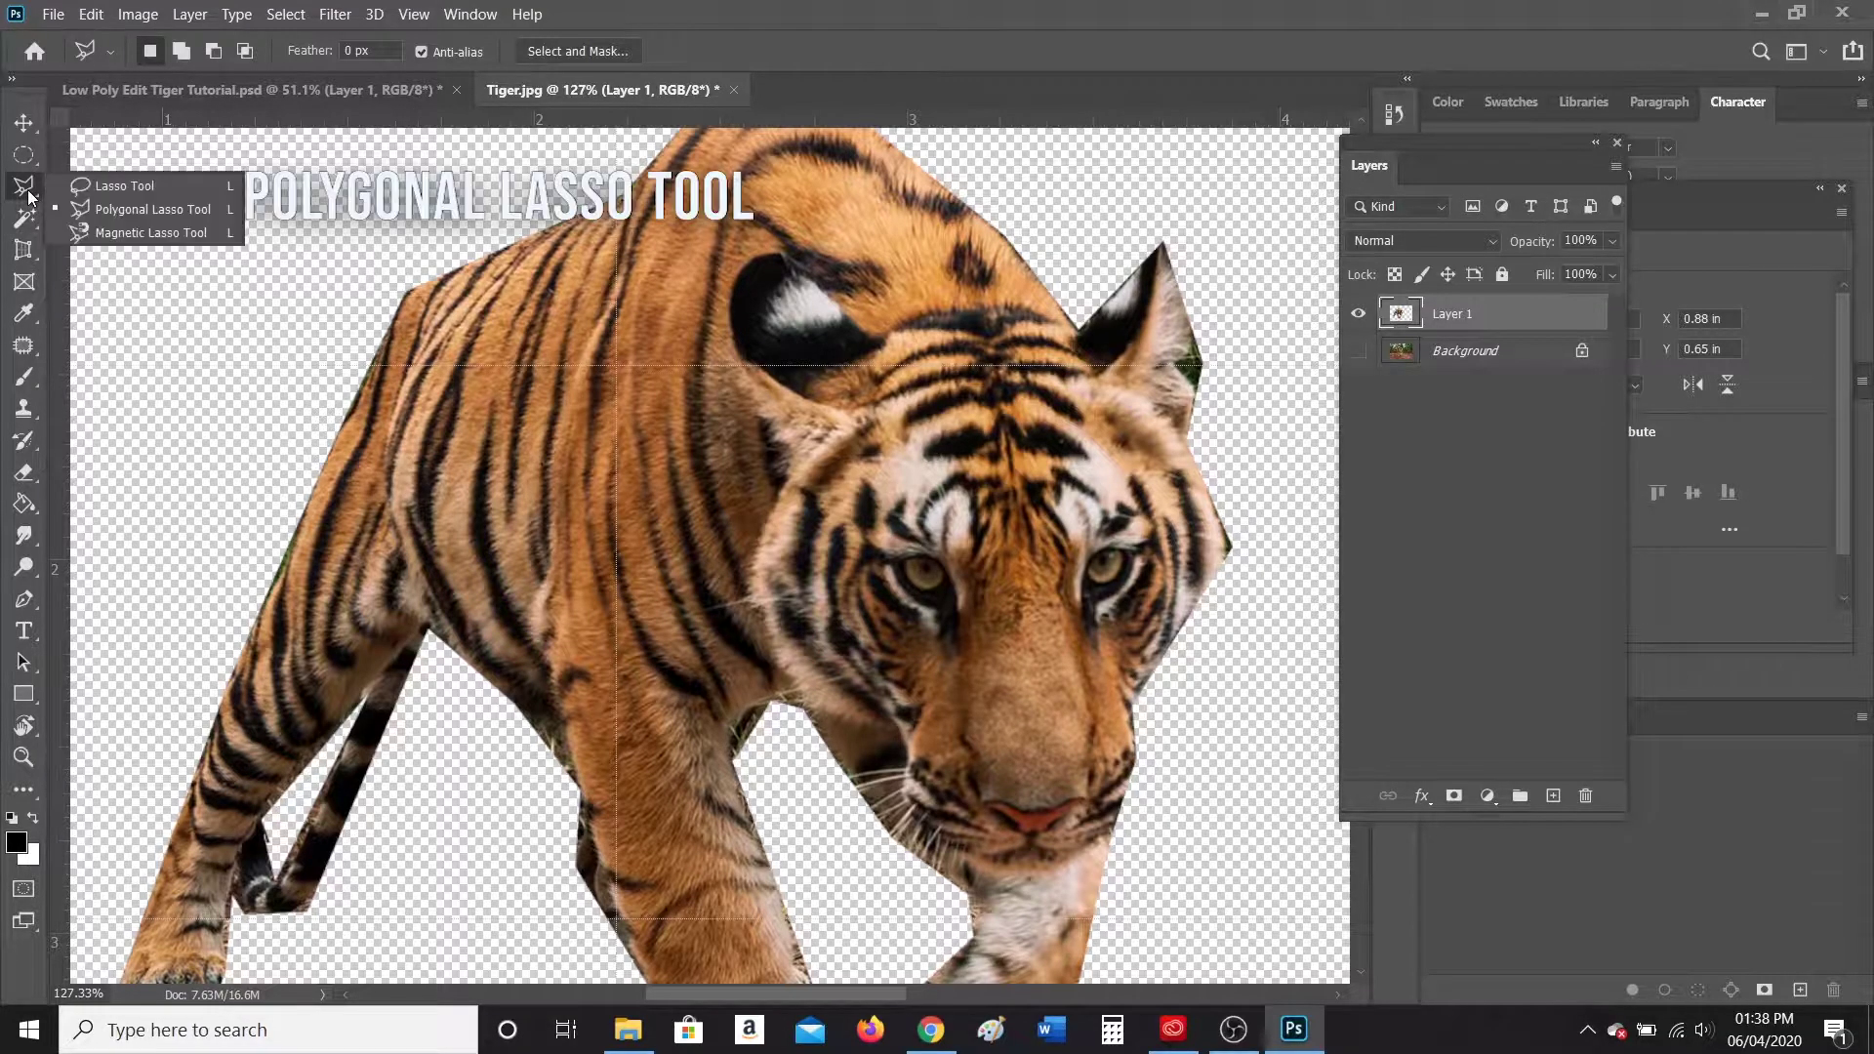
left_click(138, 209)
left_click(407, 295)
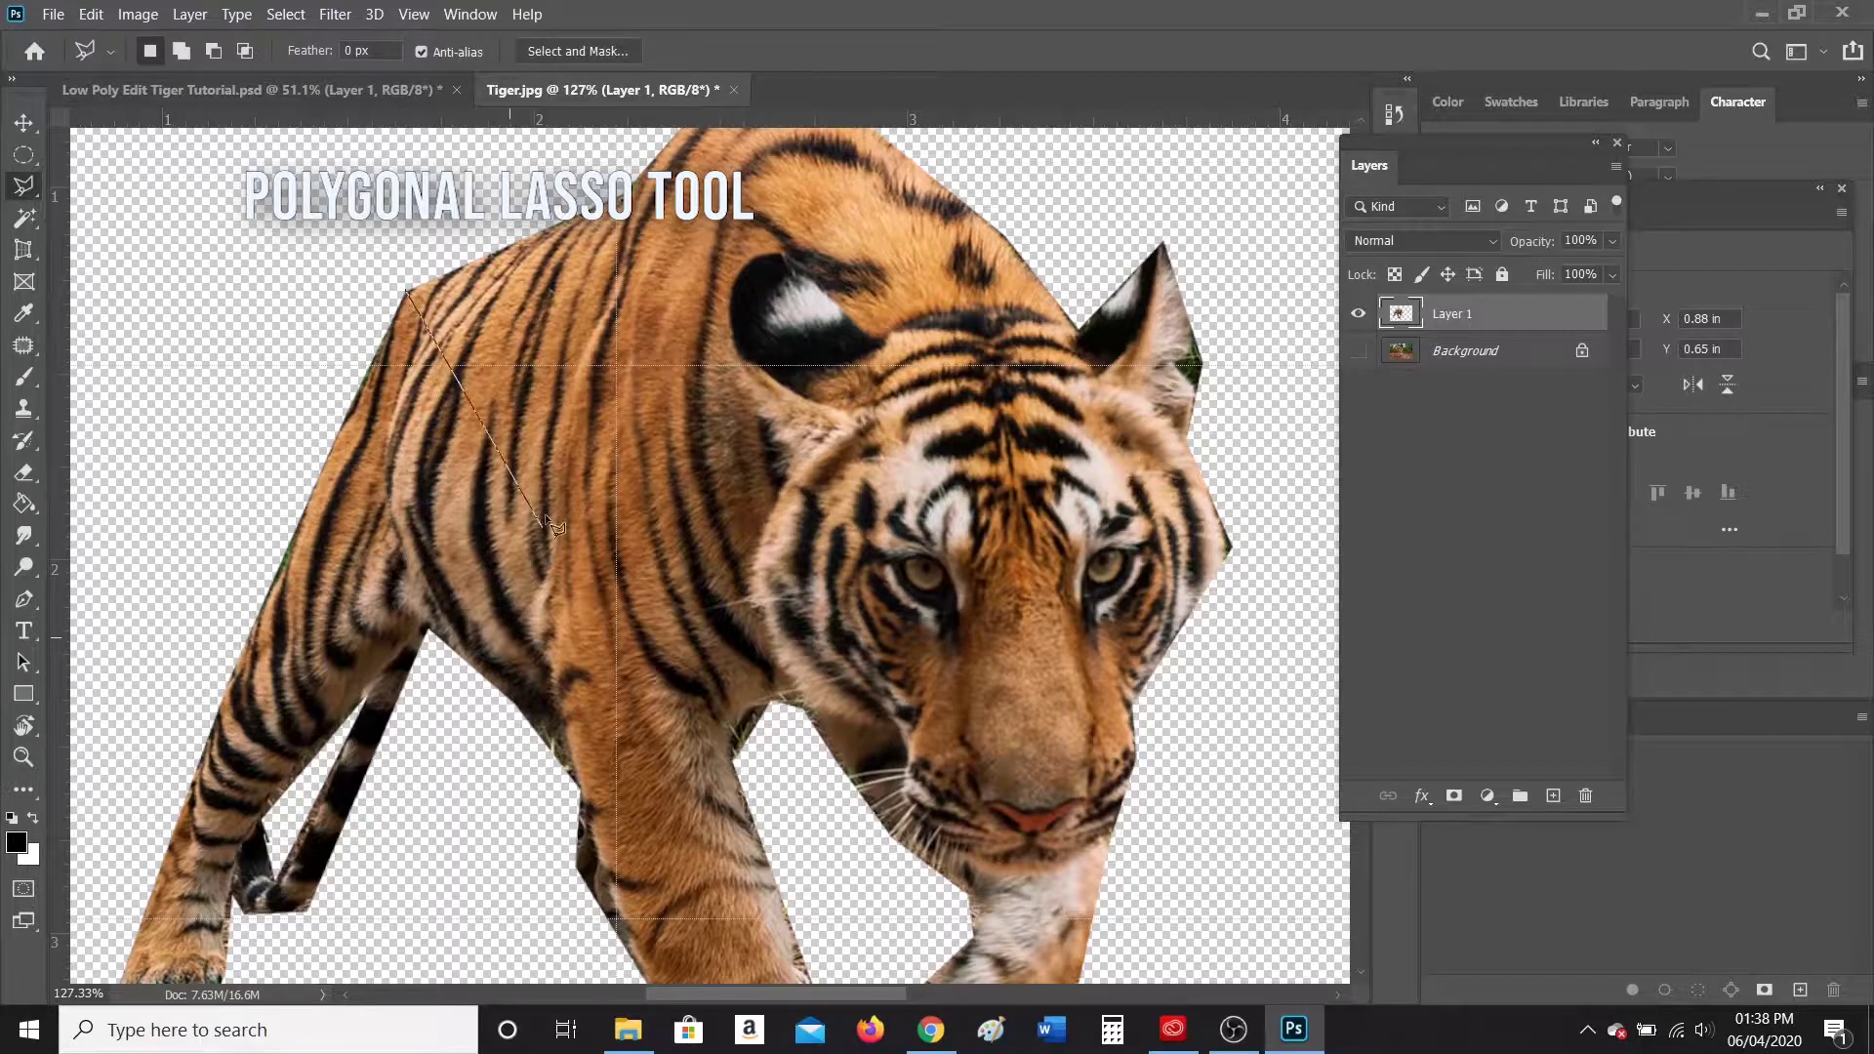
left_click(508, 463)
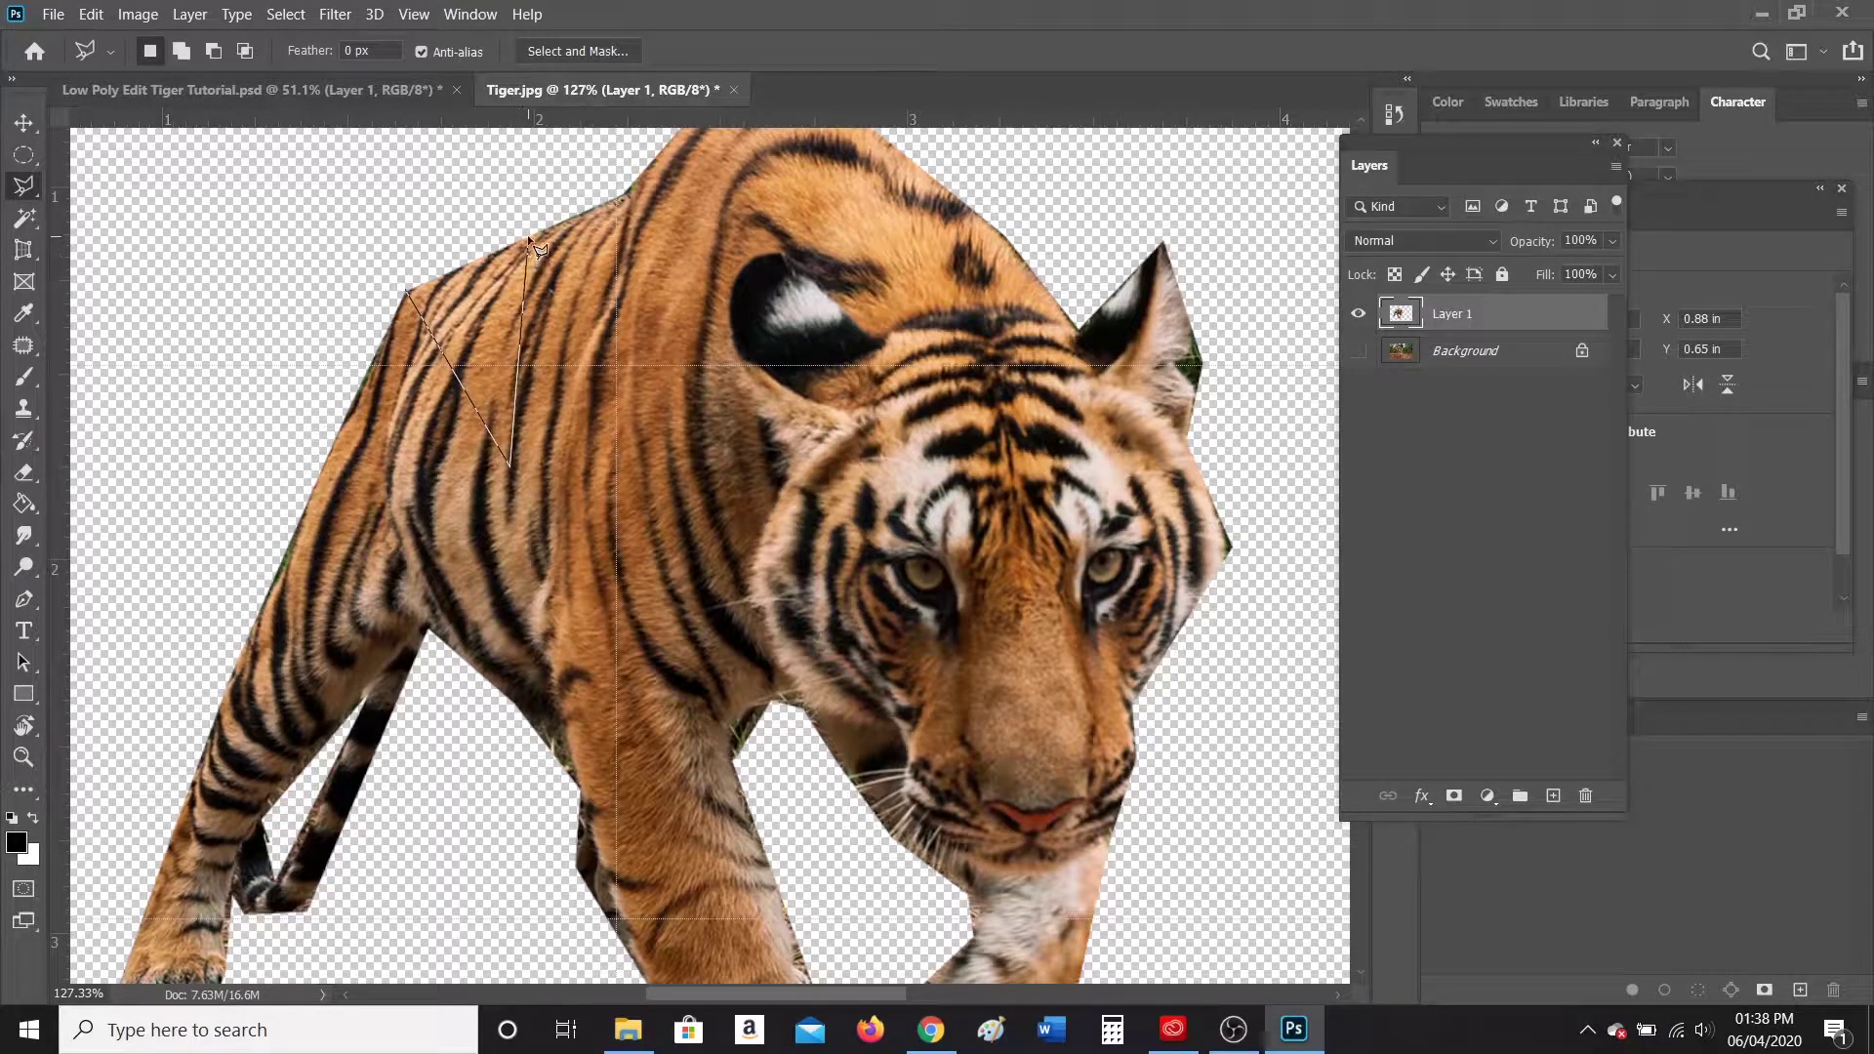
left_click(408, 291)
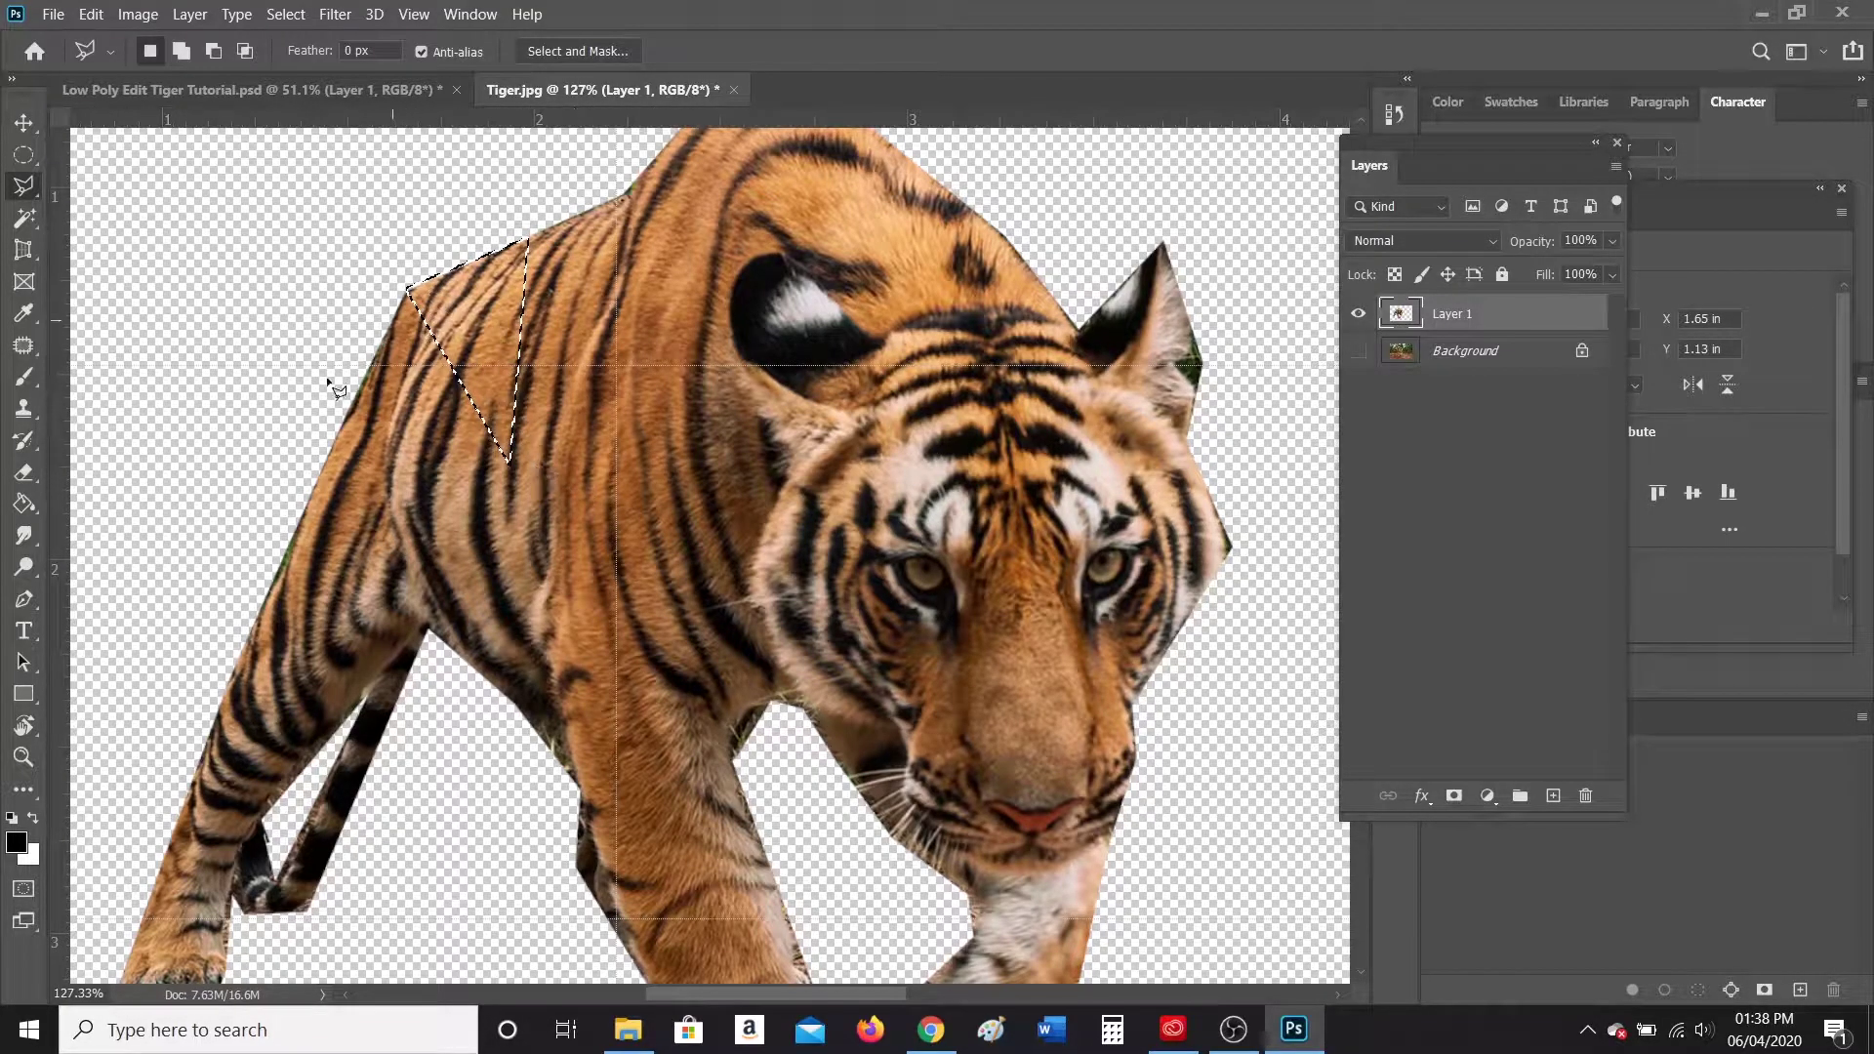
left_click(341, 13)
mouse_move(481, 277)
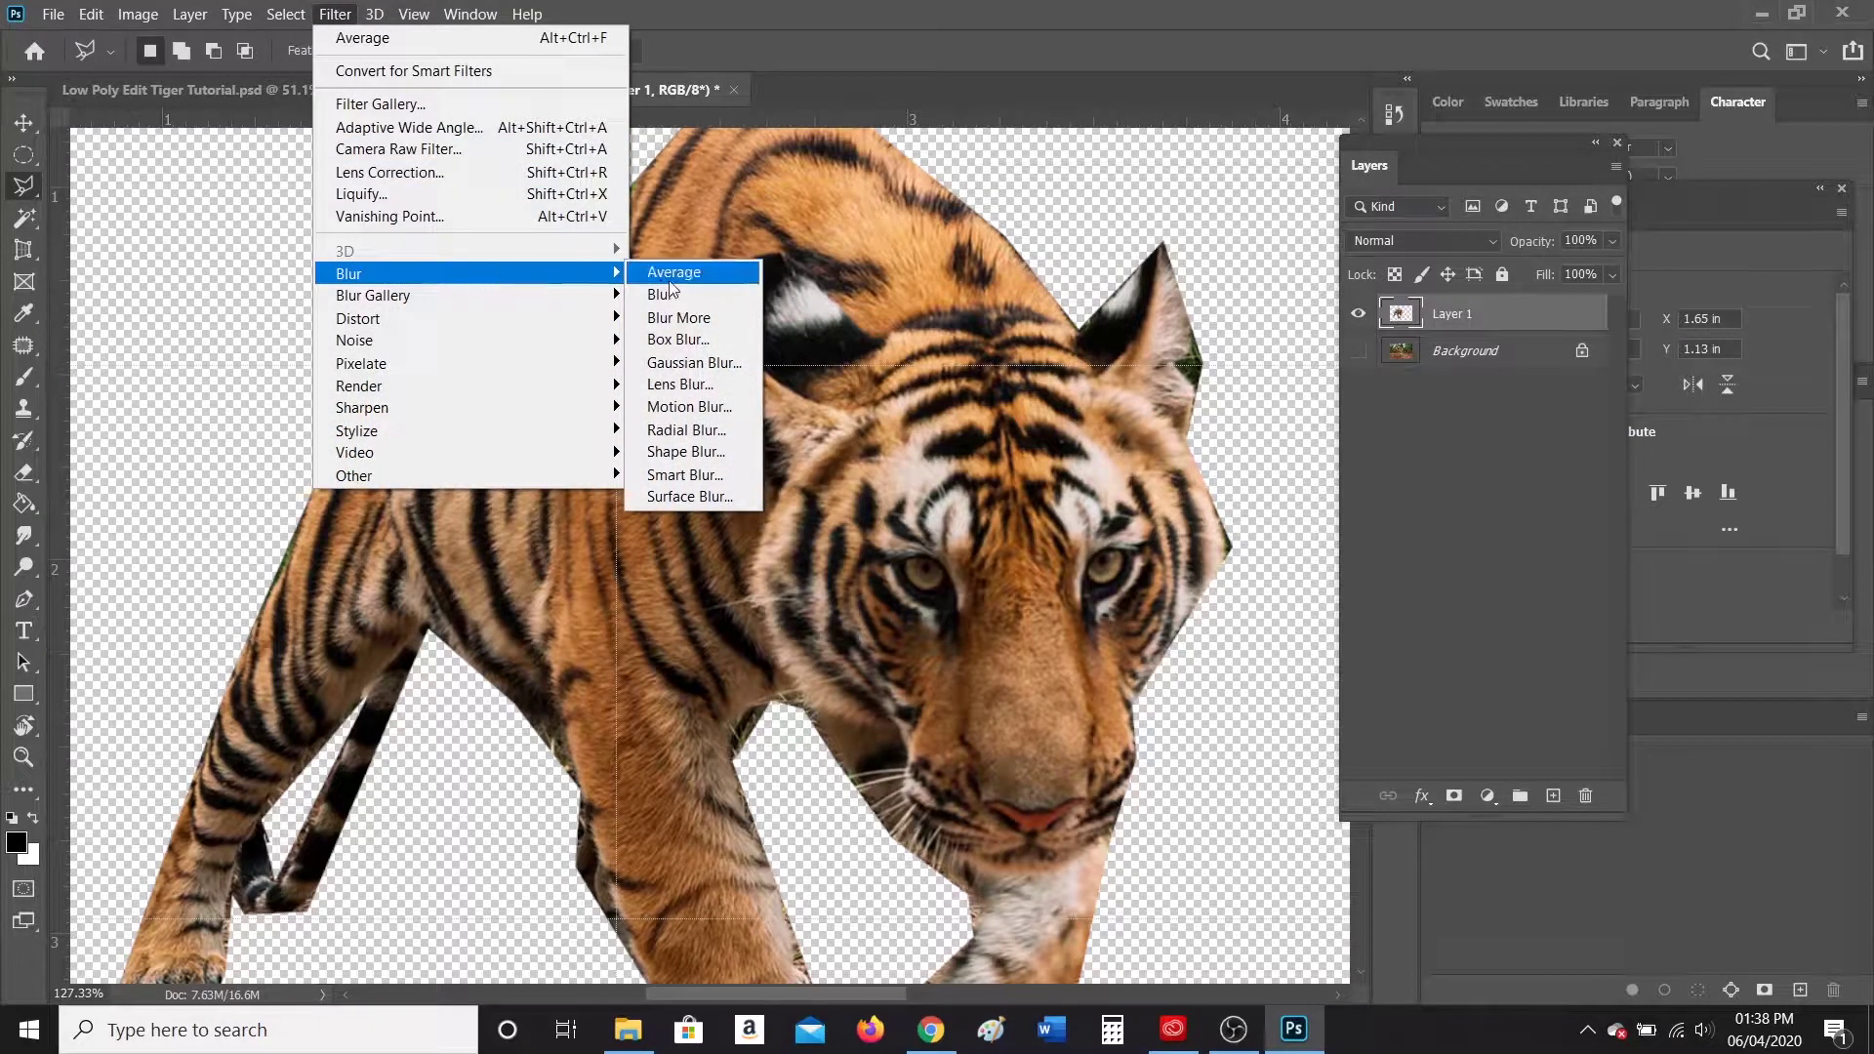
left_click(700, 278)
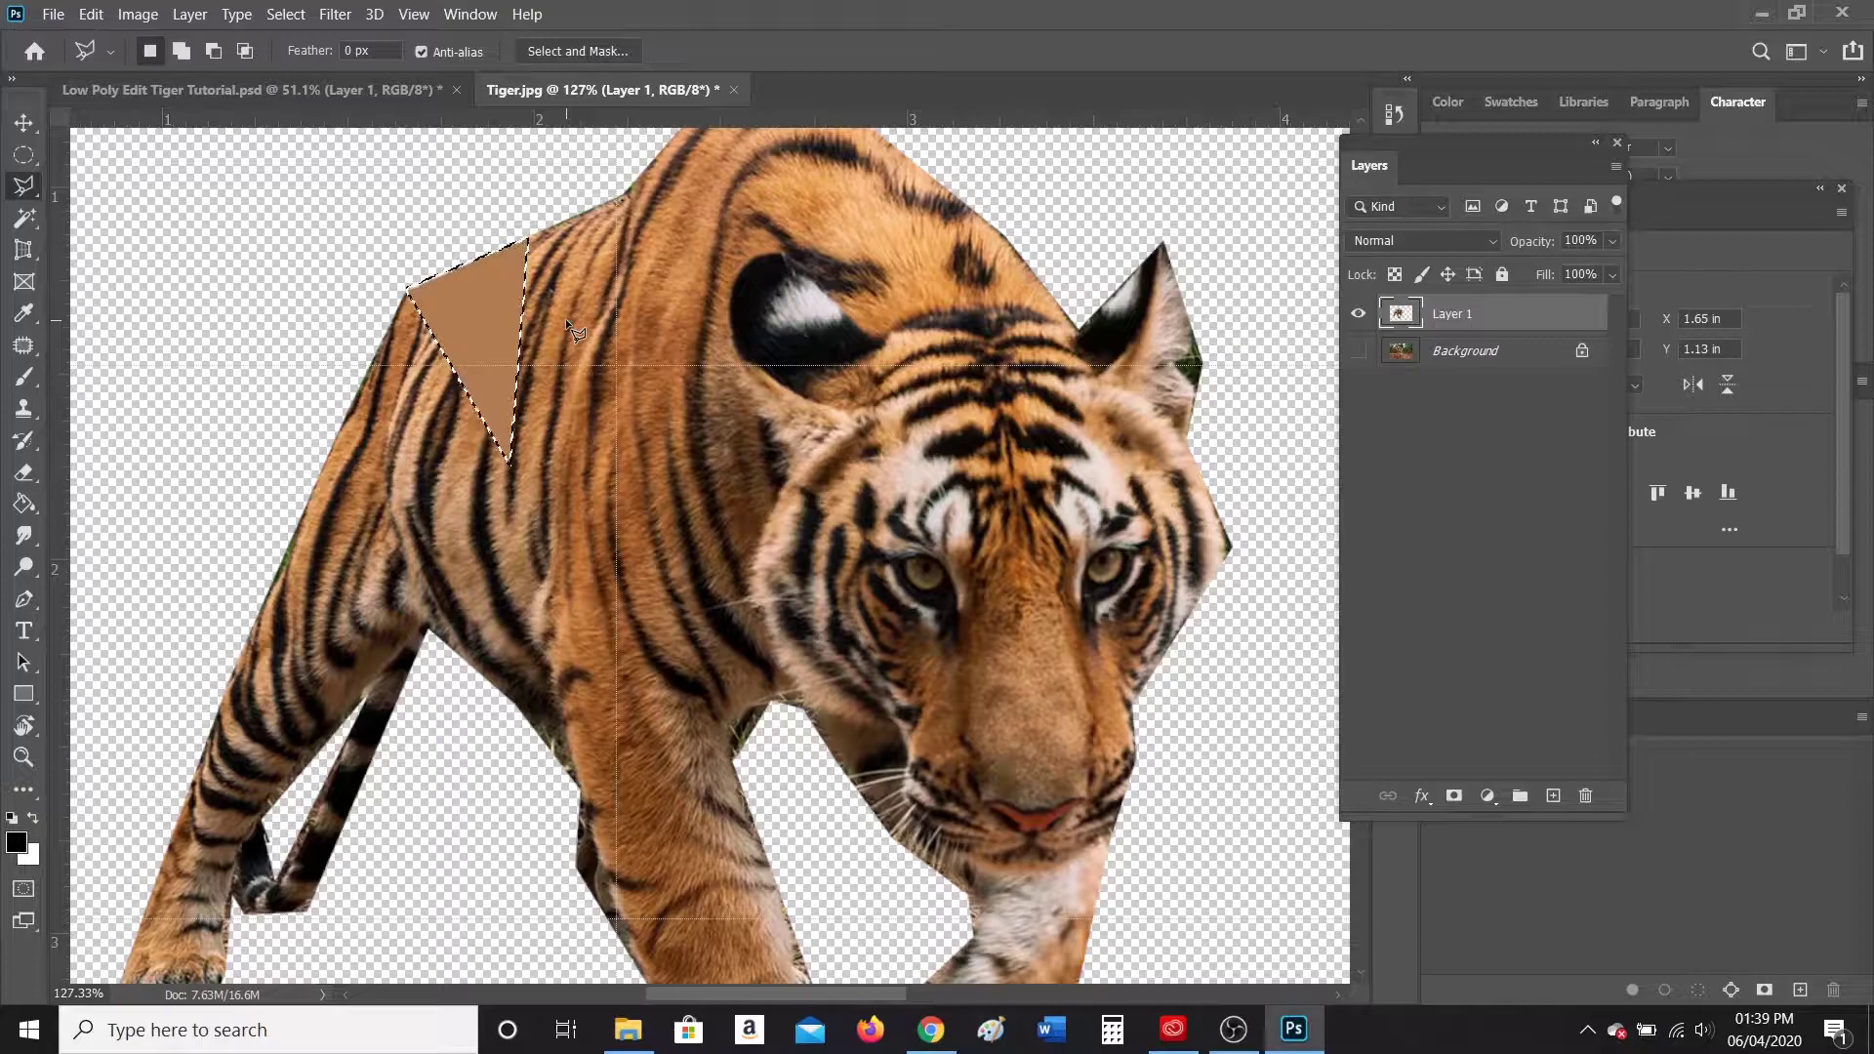
key("ctrl+d")
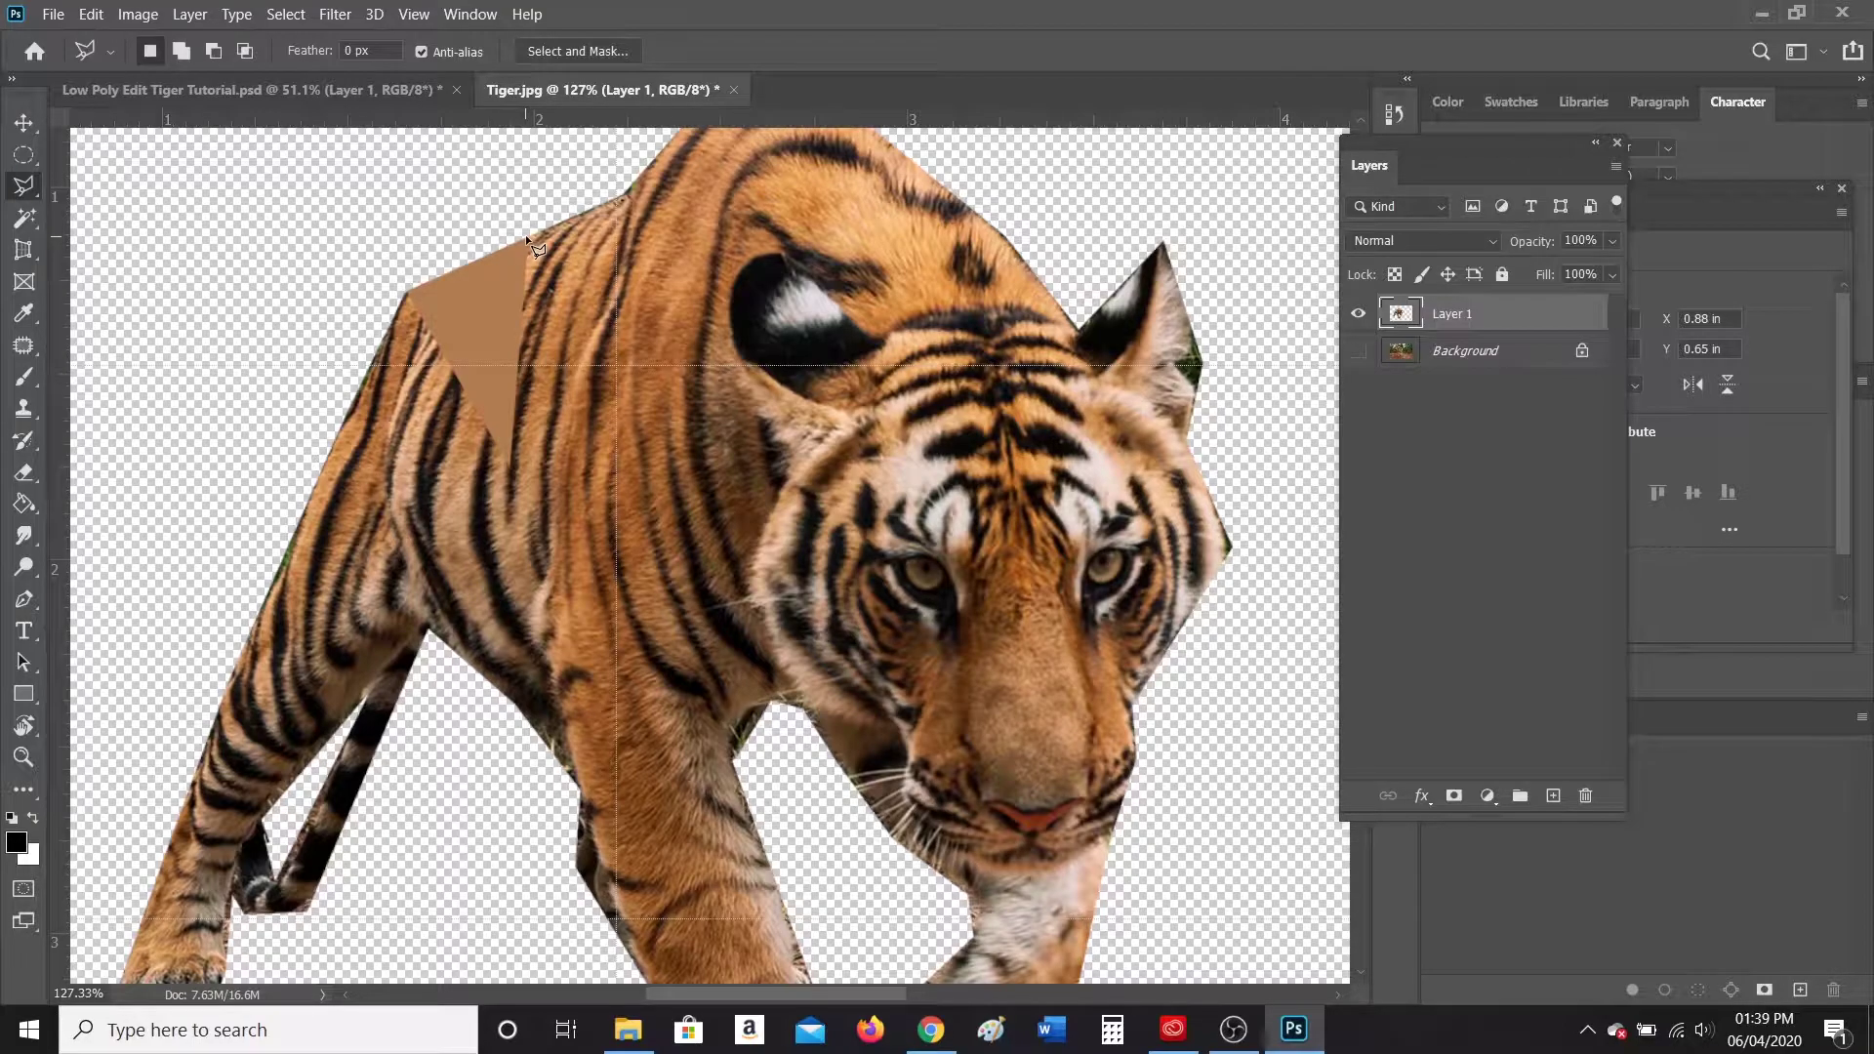
Step: Average a second adjacent triangle on the back by repeating the filter with Ctrl+Alt+F
left_click(625, 194)
left_click(507, 471)
left_click(529, 243)
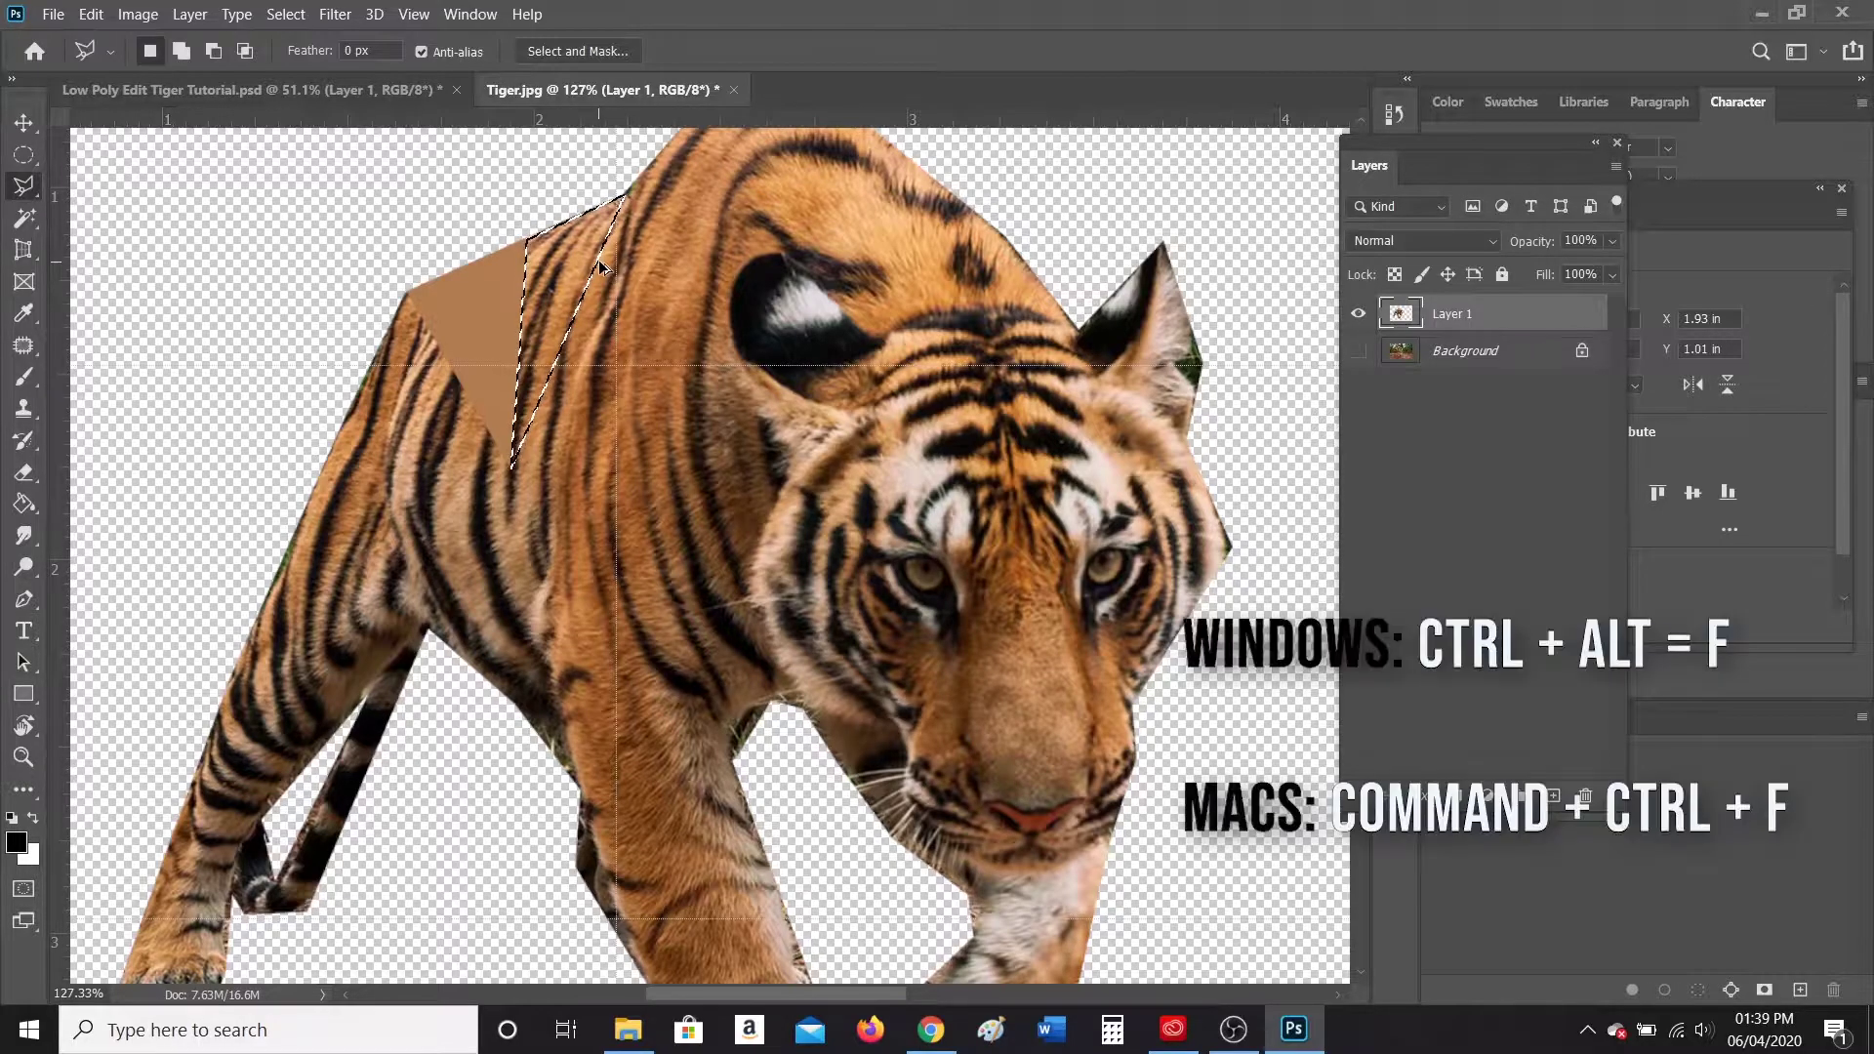
key("ctrl+alt+f")
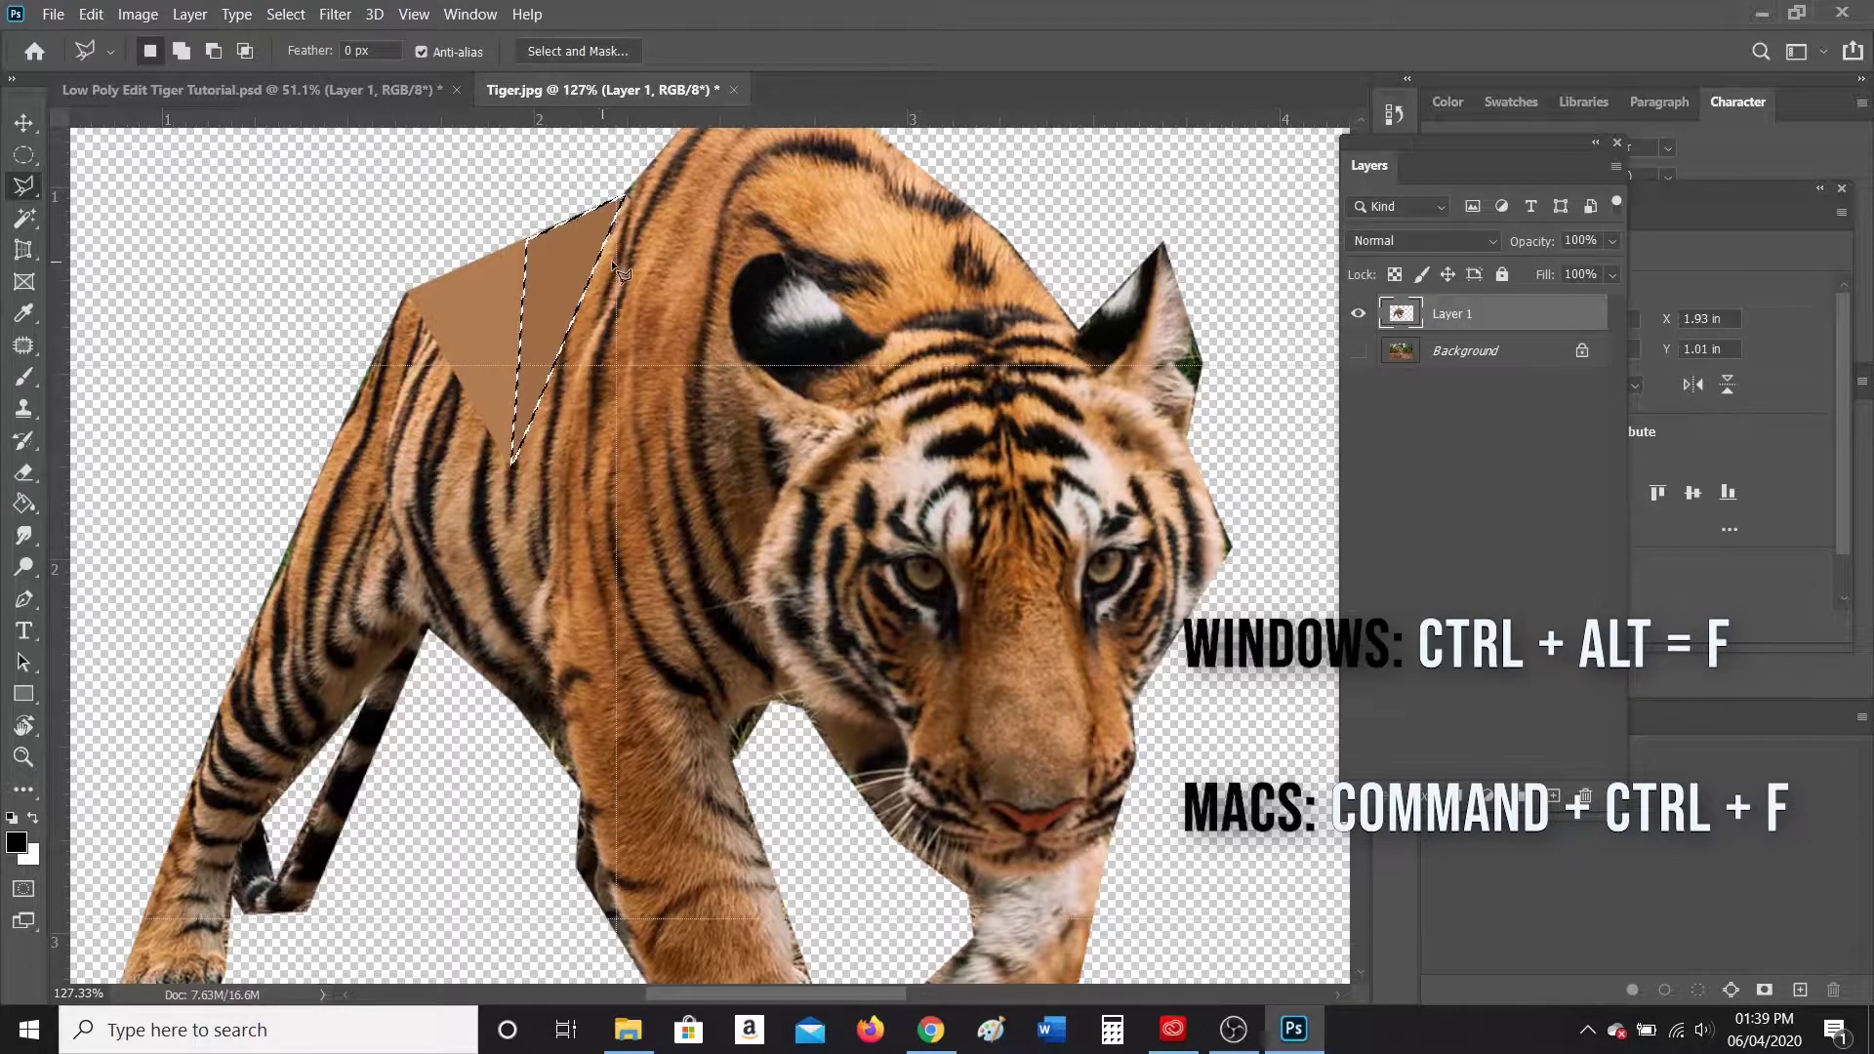
key("ctrl+d")
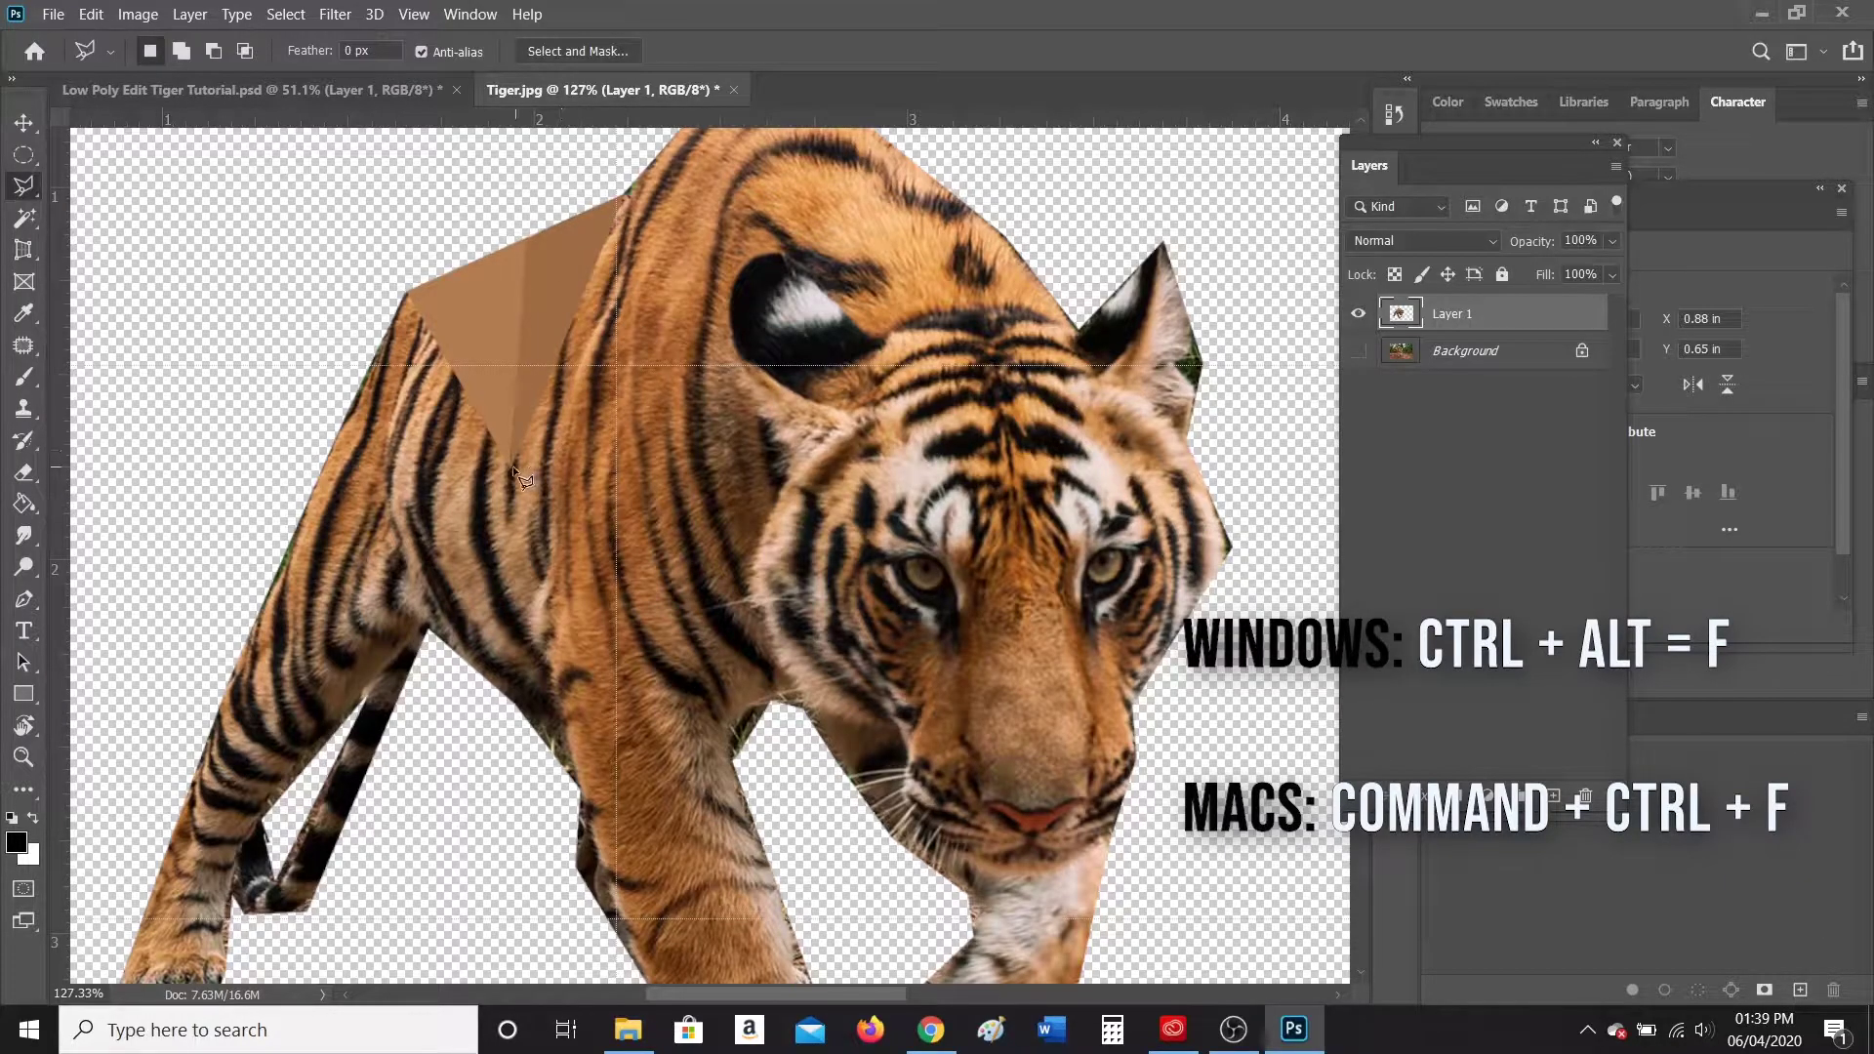
left_click(335, 13)
mouse_move(379, 273)
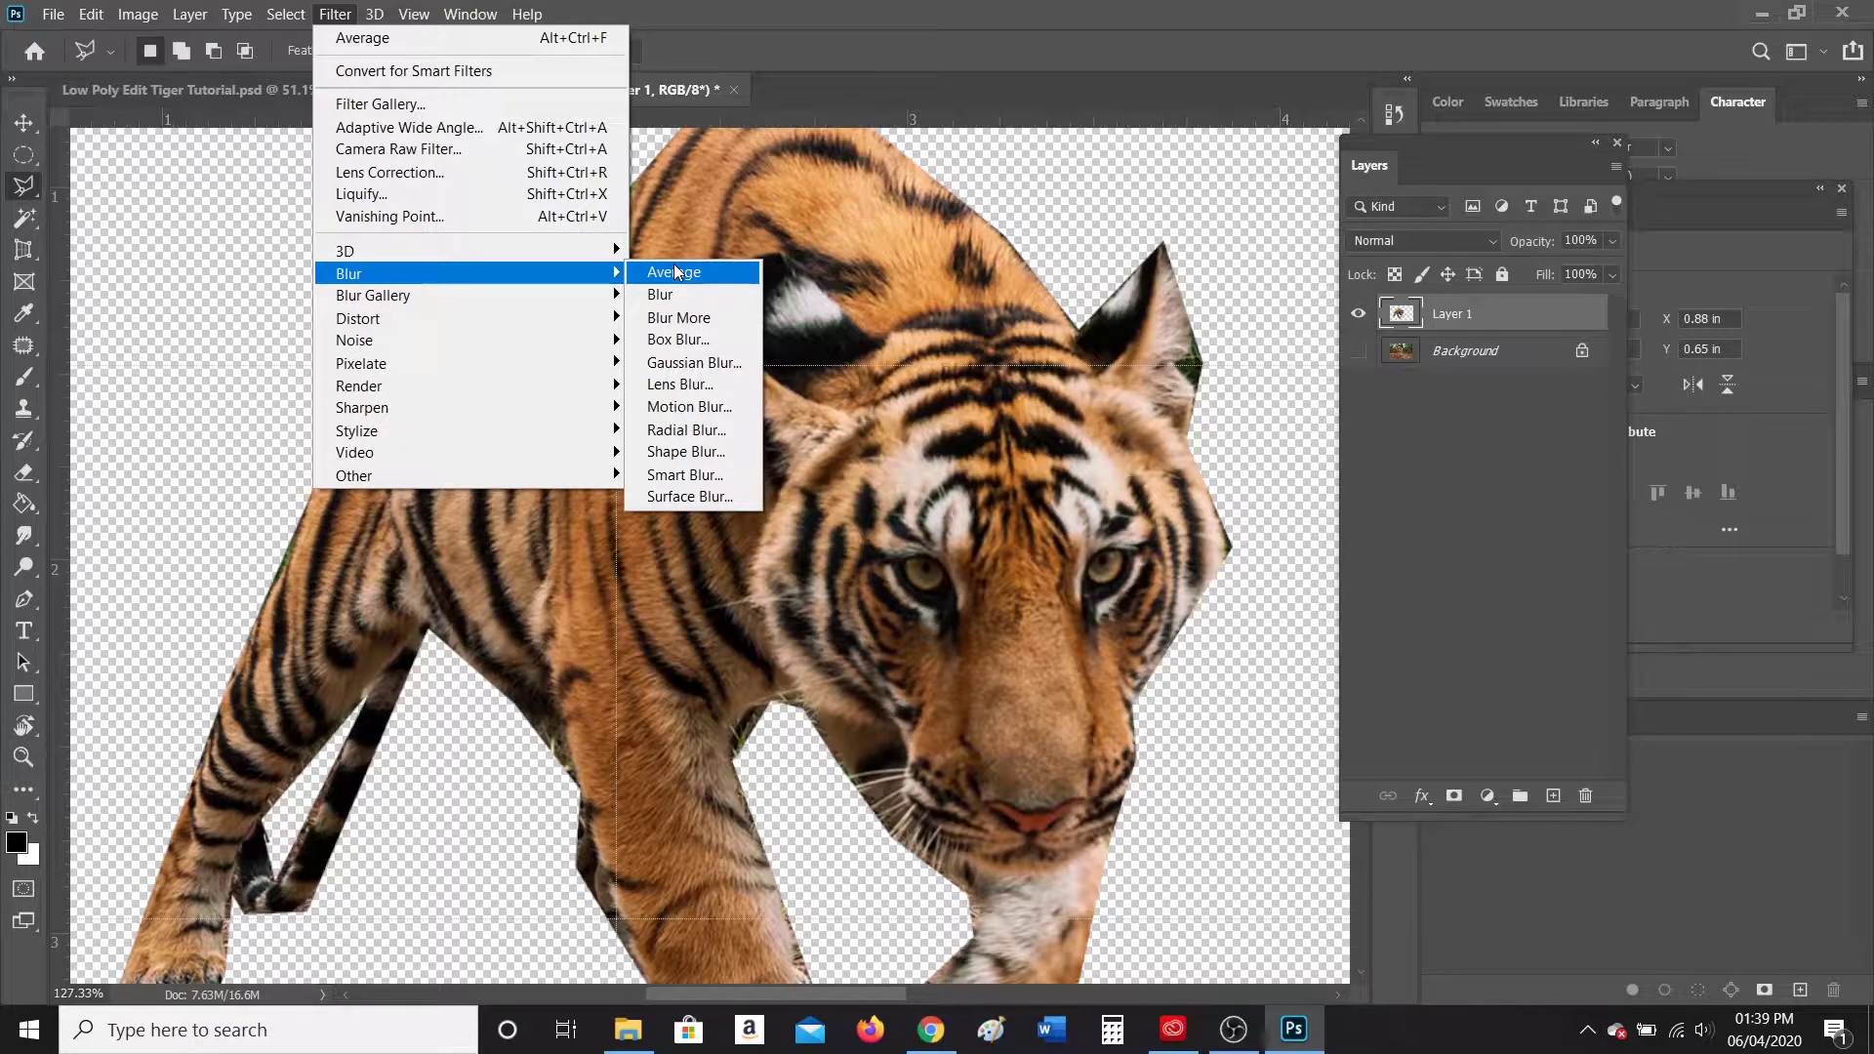
left_click(674, 265)
left_click(623, 196)
left_click(705, 566)
left_click(509, 471)
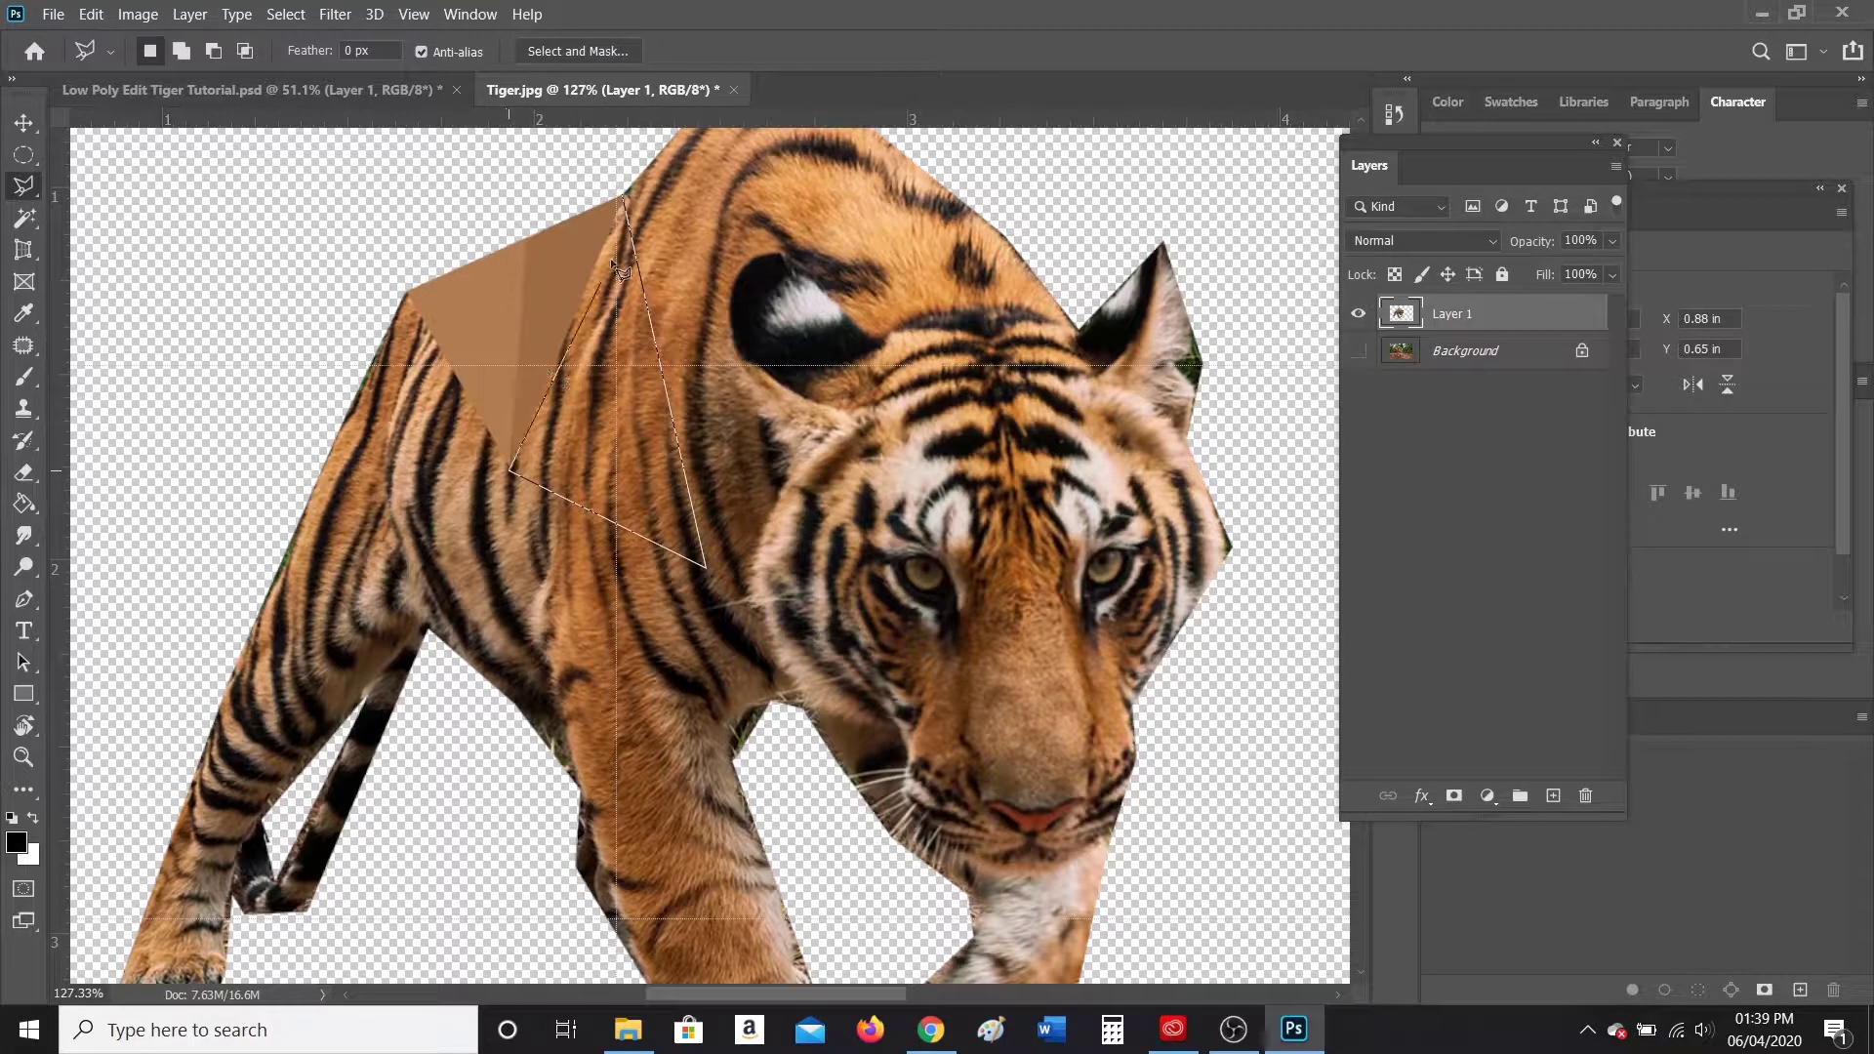
left_click(625, 195)
left_click(335, 13)
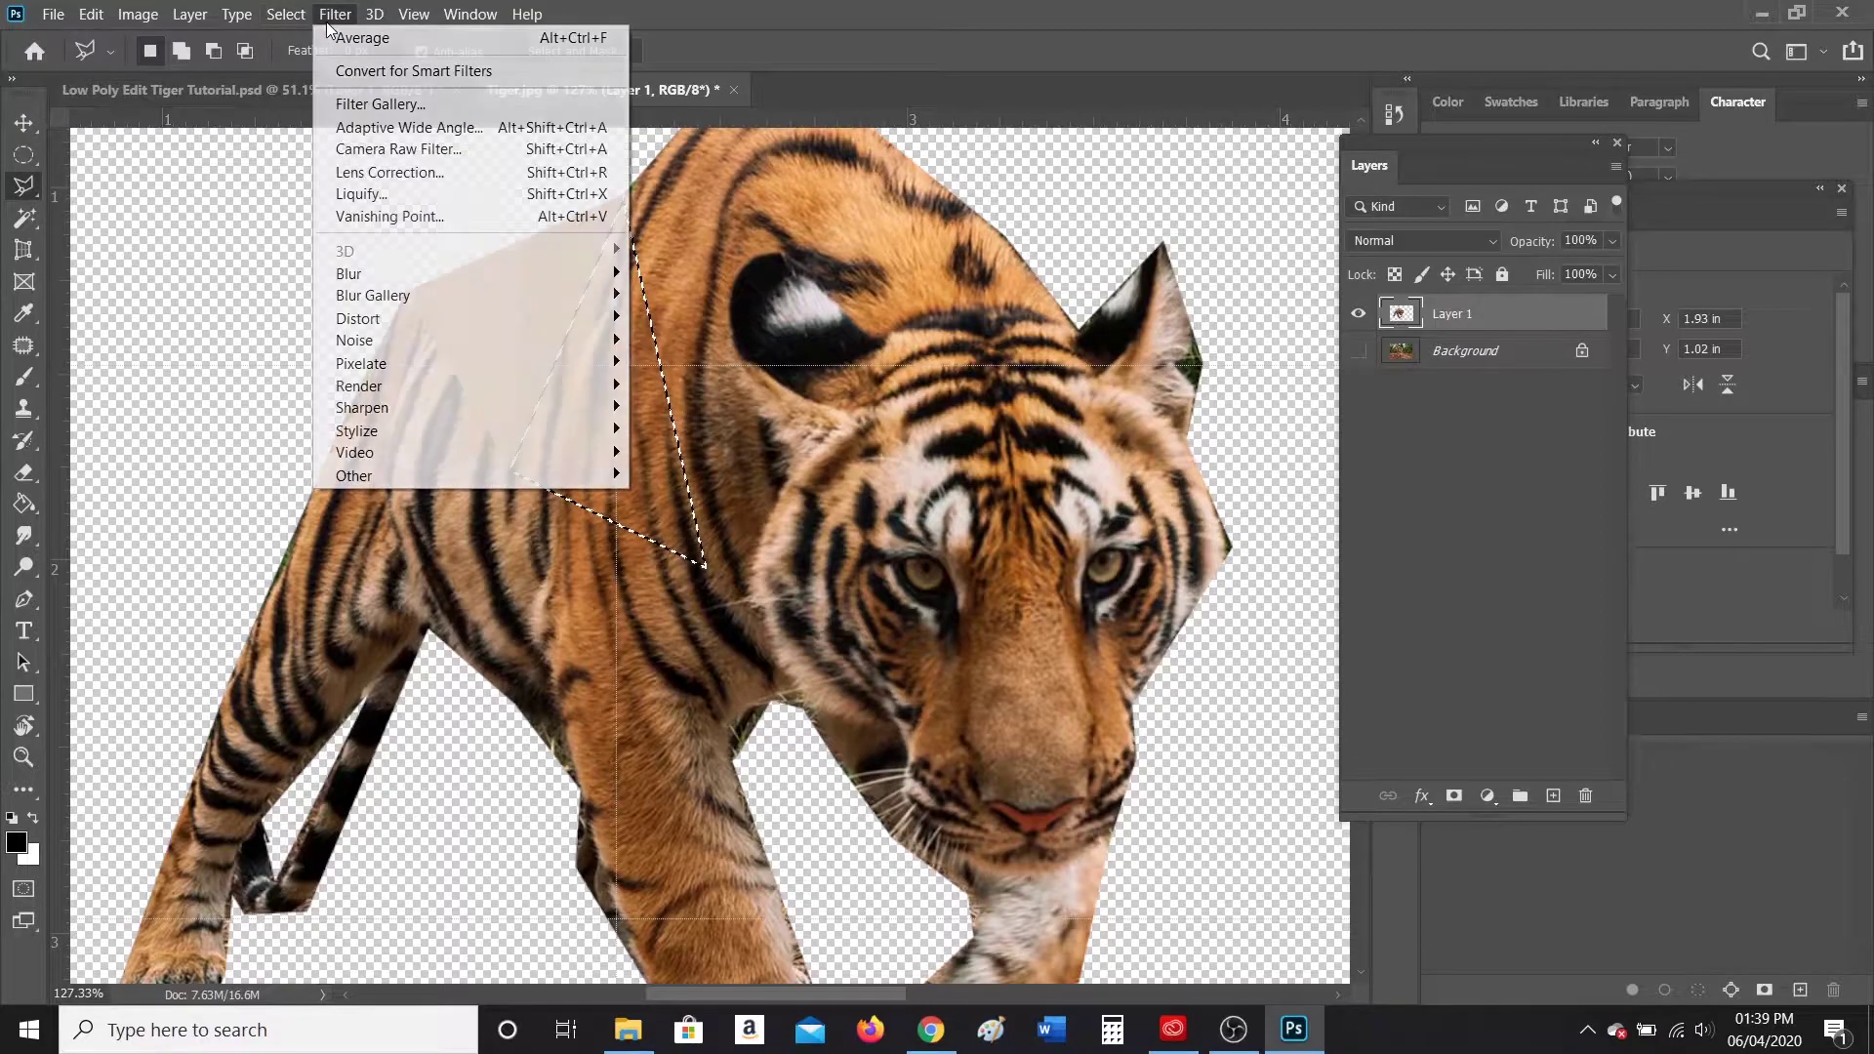
mouse_move(564, 348)
left_click(683, 339)
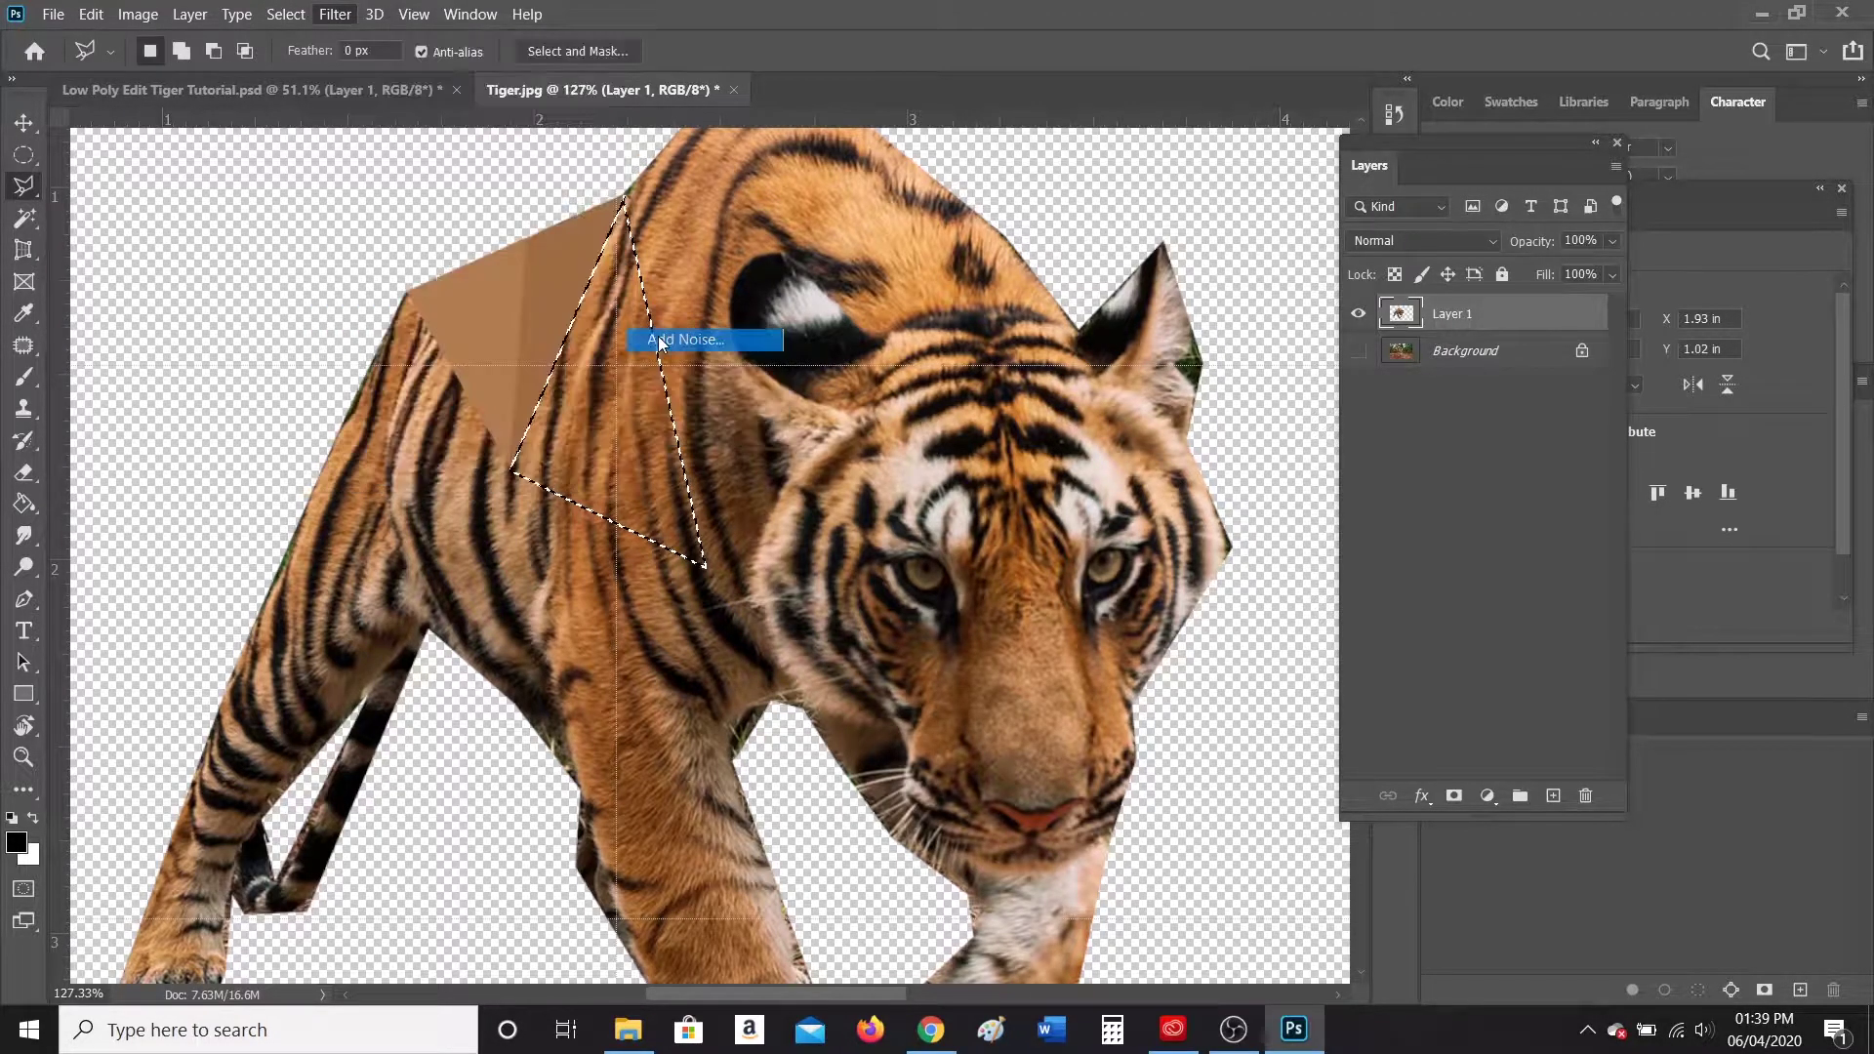
left_click_drag(766, 508, 824, 509)
left_click(1050, 175)
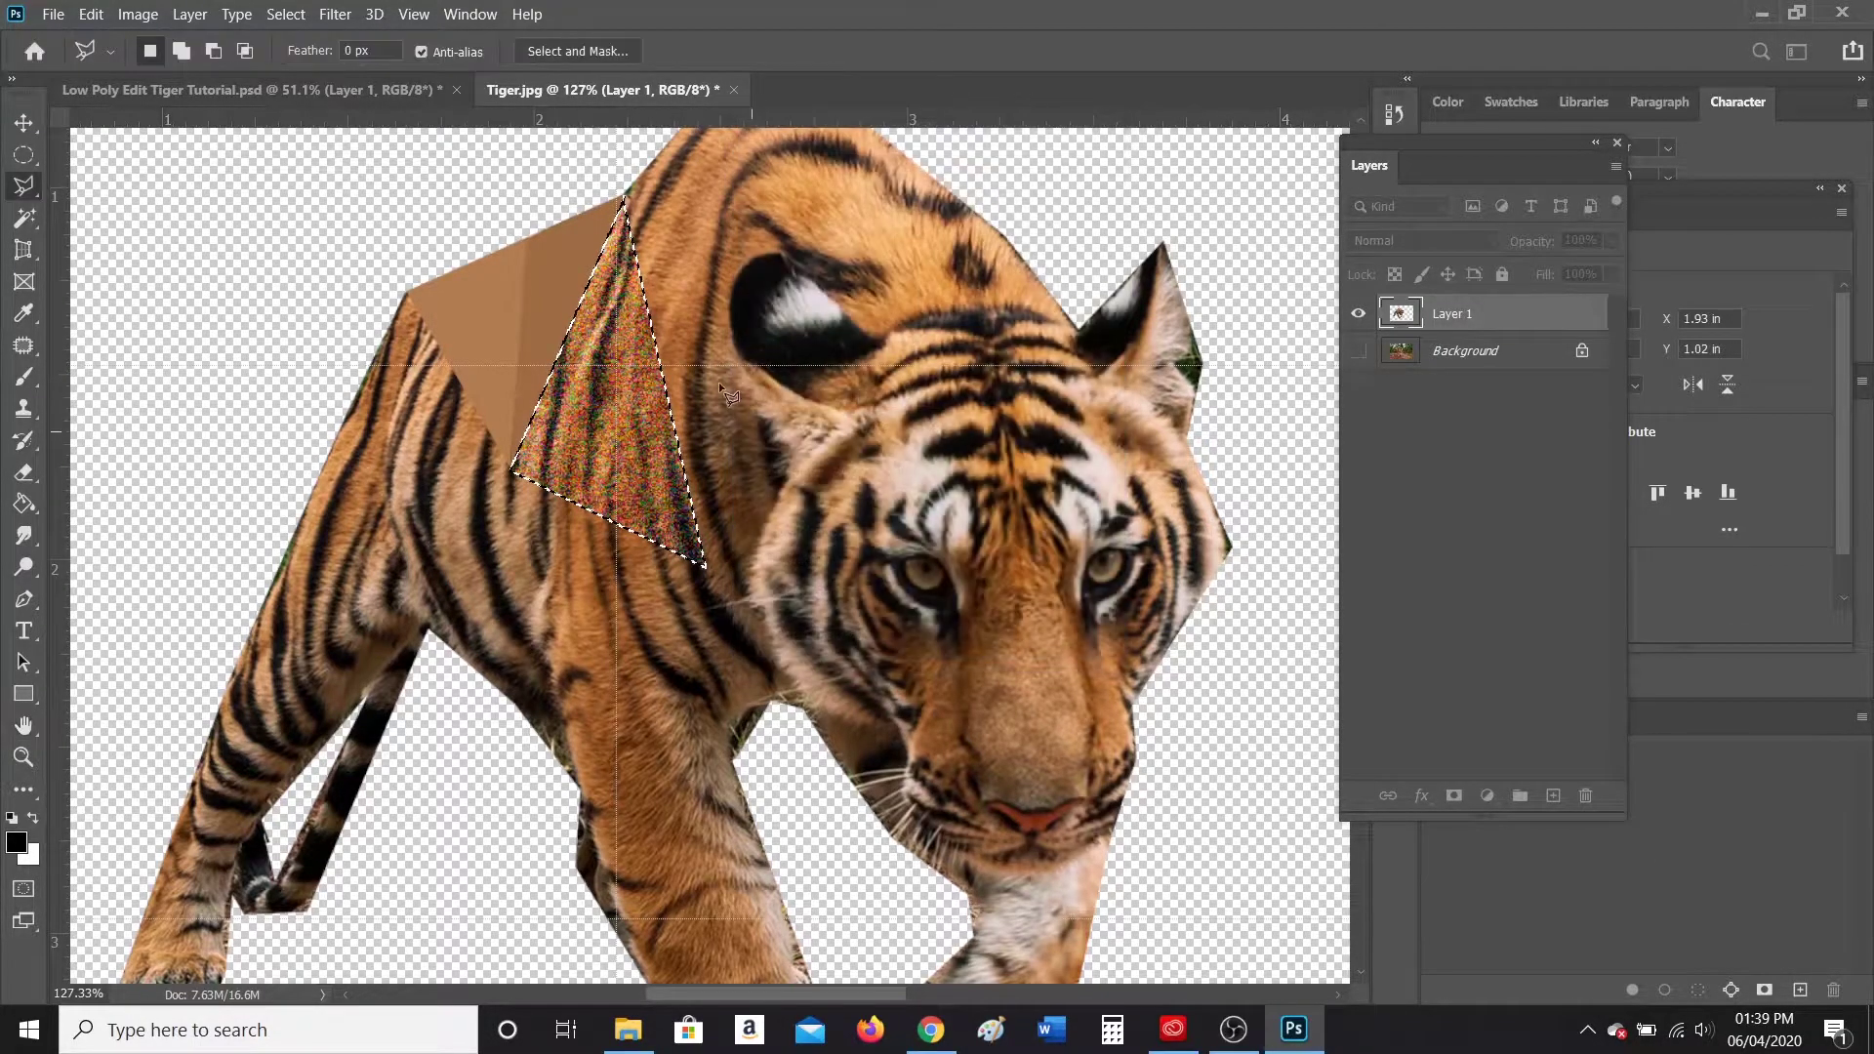
key("ctrl+d")
left_click(480, 547)
left_click(535, 667)
left_click(613, 628)
left_click(480, 547)
key("ctrl+f")
scroll(548, 543, "up", 1)
key("ctrl+d")
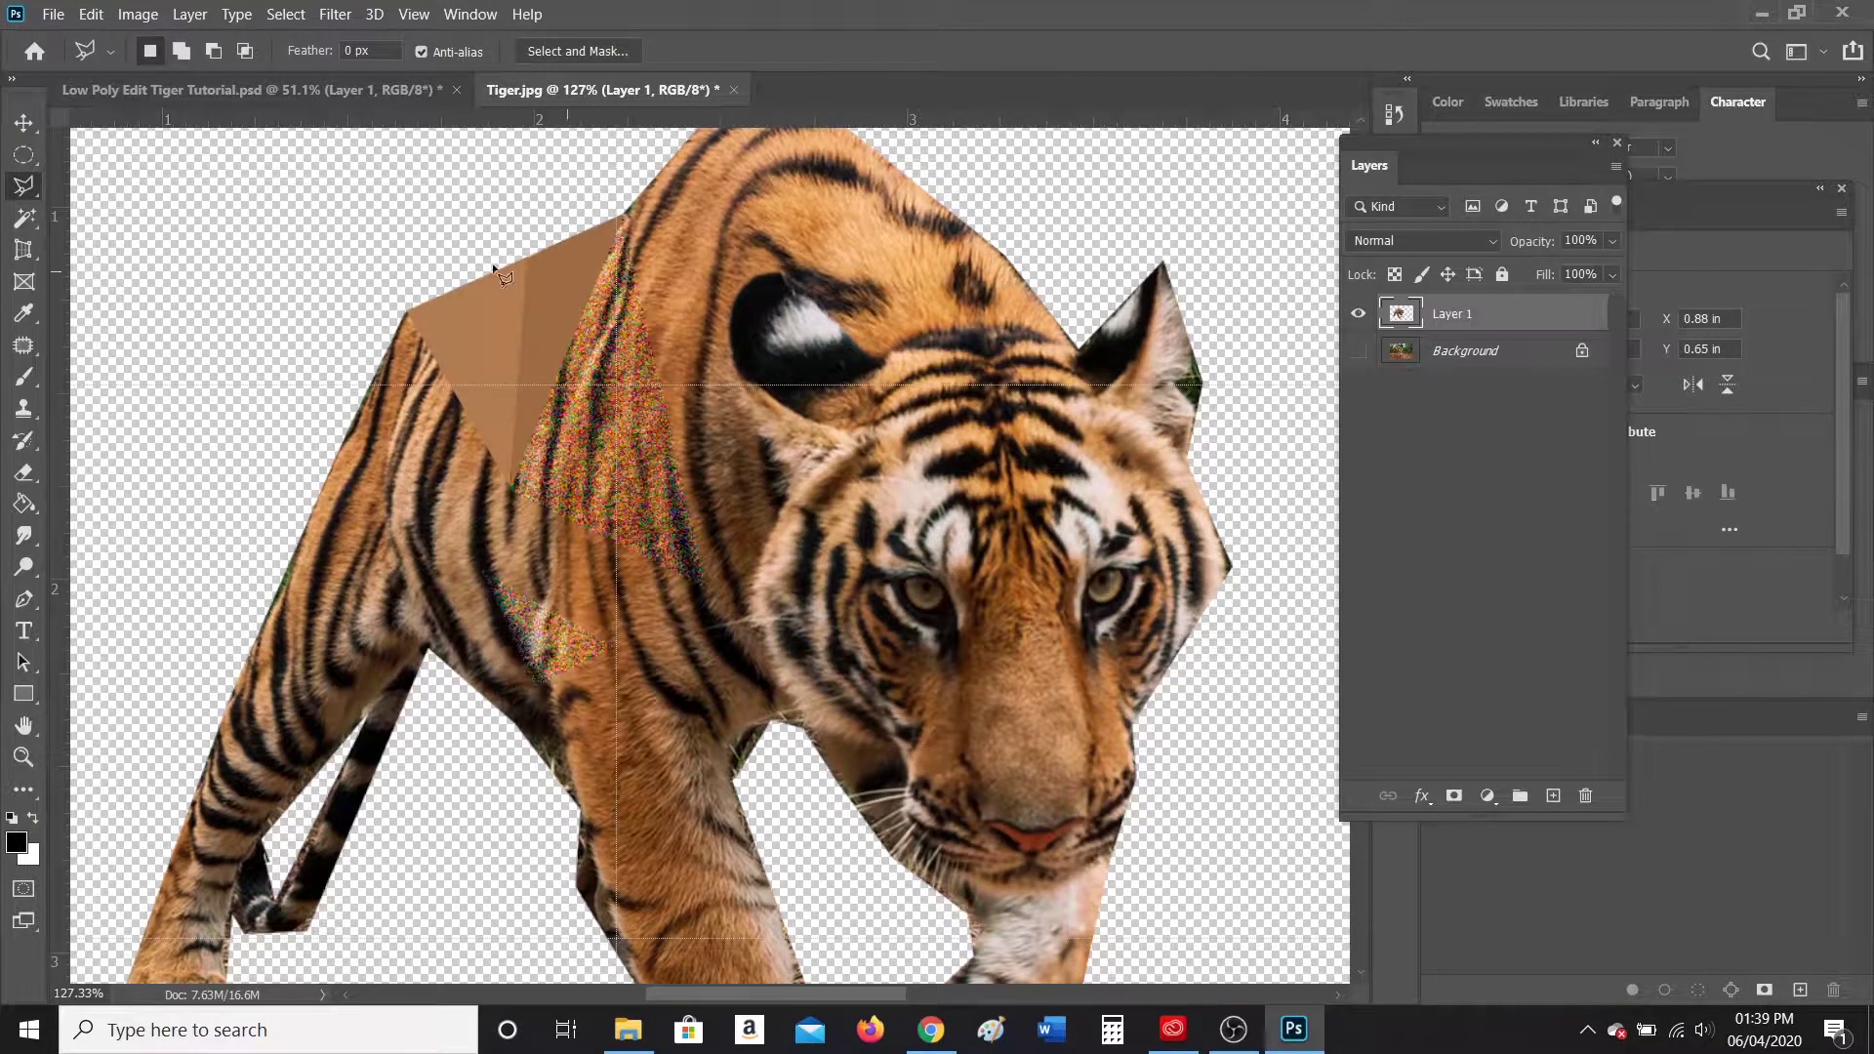
key("ctrl+alt+z")
key("ctrl+alt+z")
key("ctrl+alt+z")
key("ctrl+alt+z")
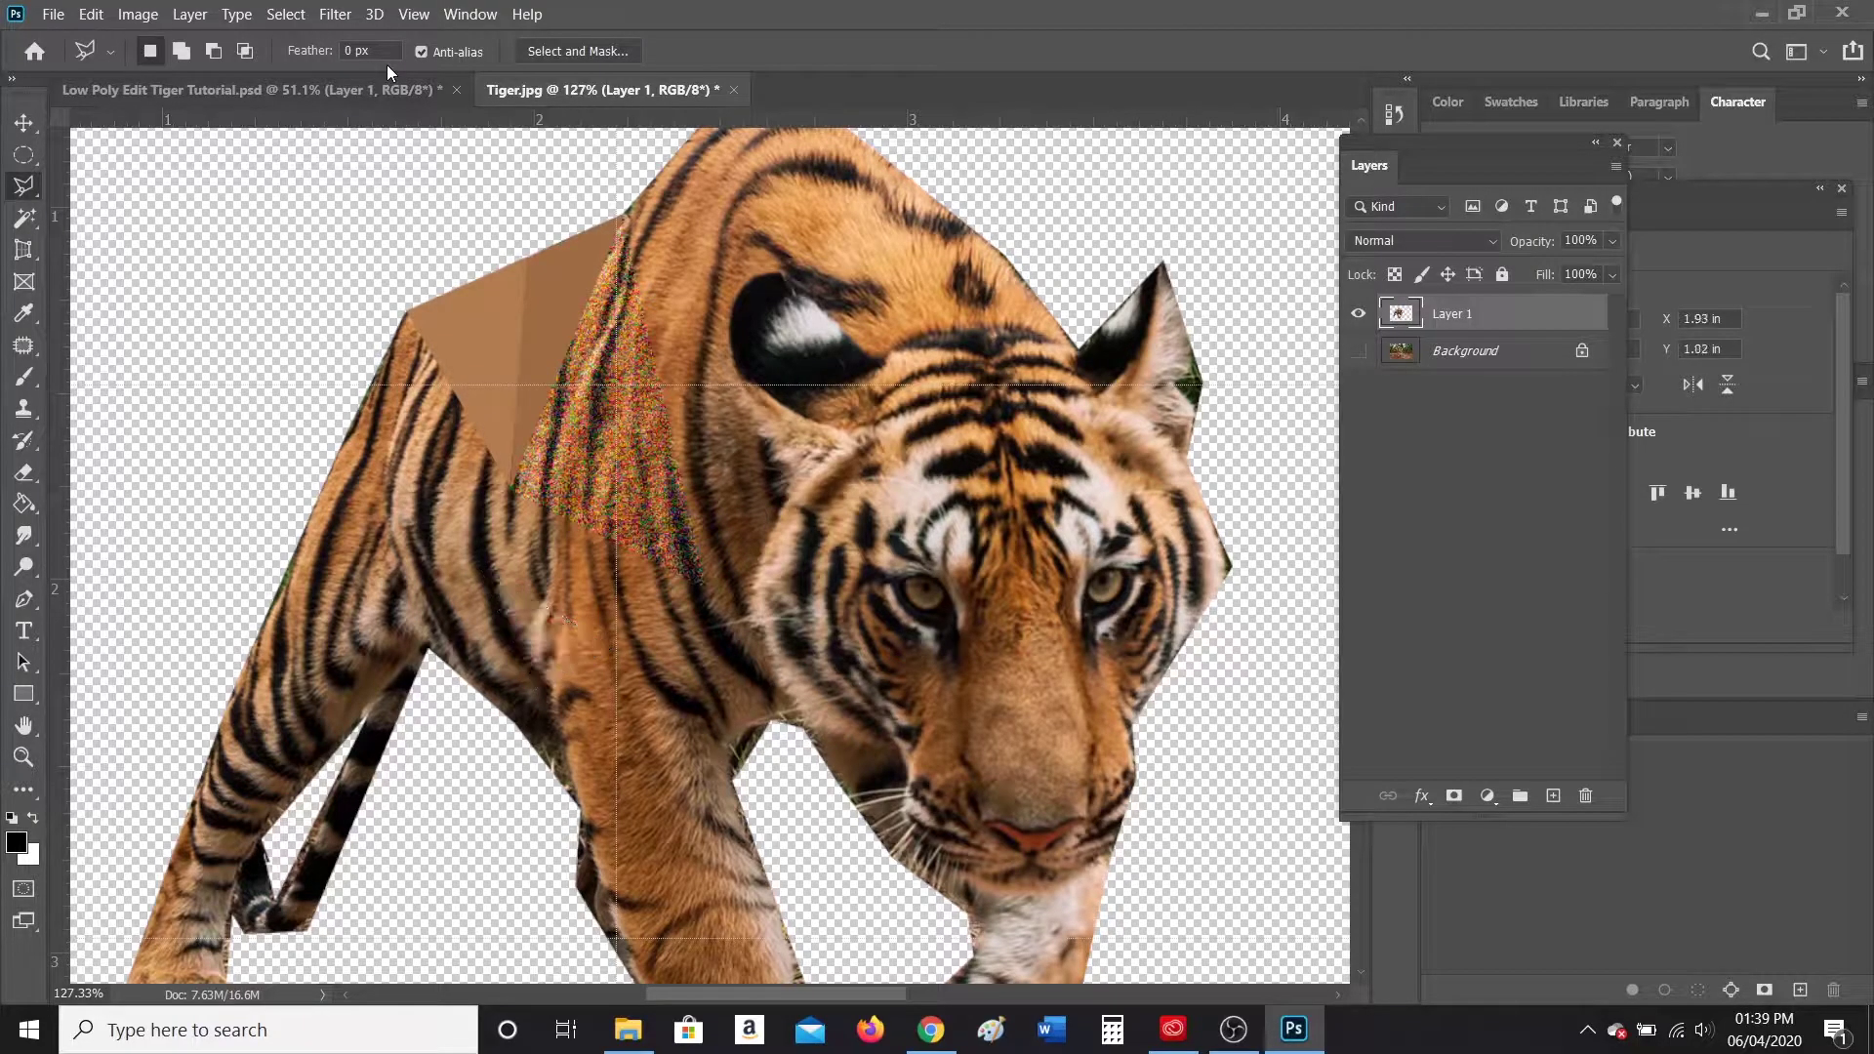
Step: Fill two more triangles below the brown shoulder facets with their average colour
left_click(517, 486)
left_click(712, 452)
left_click(573, 327)
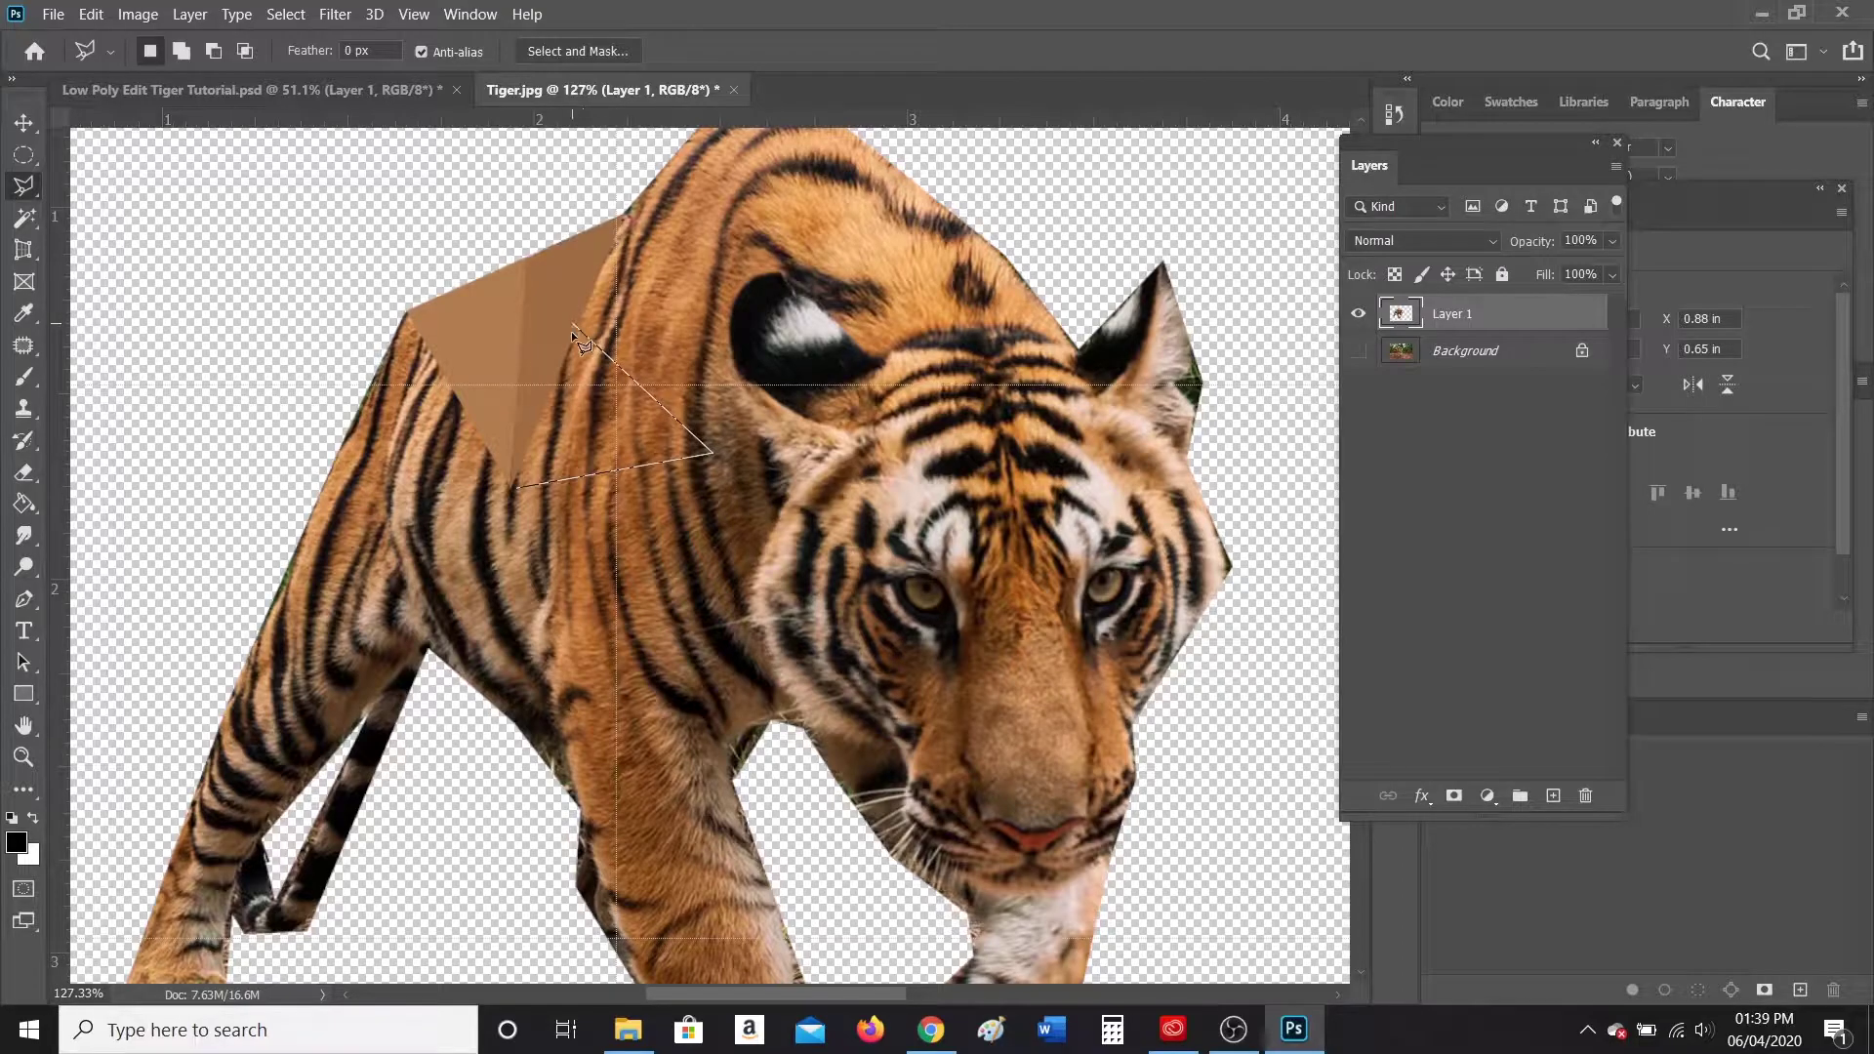
left_click(518, 485)
left_click(342, 13)
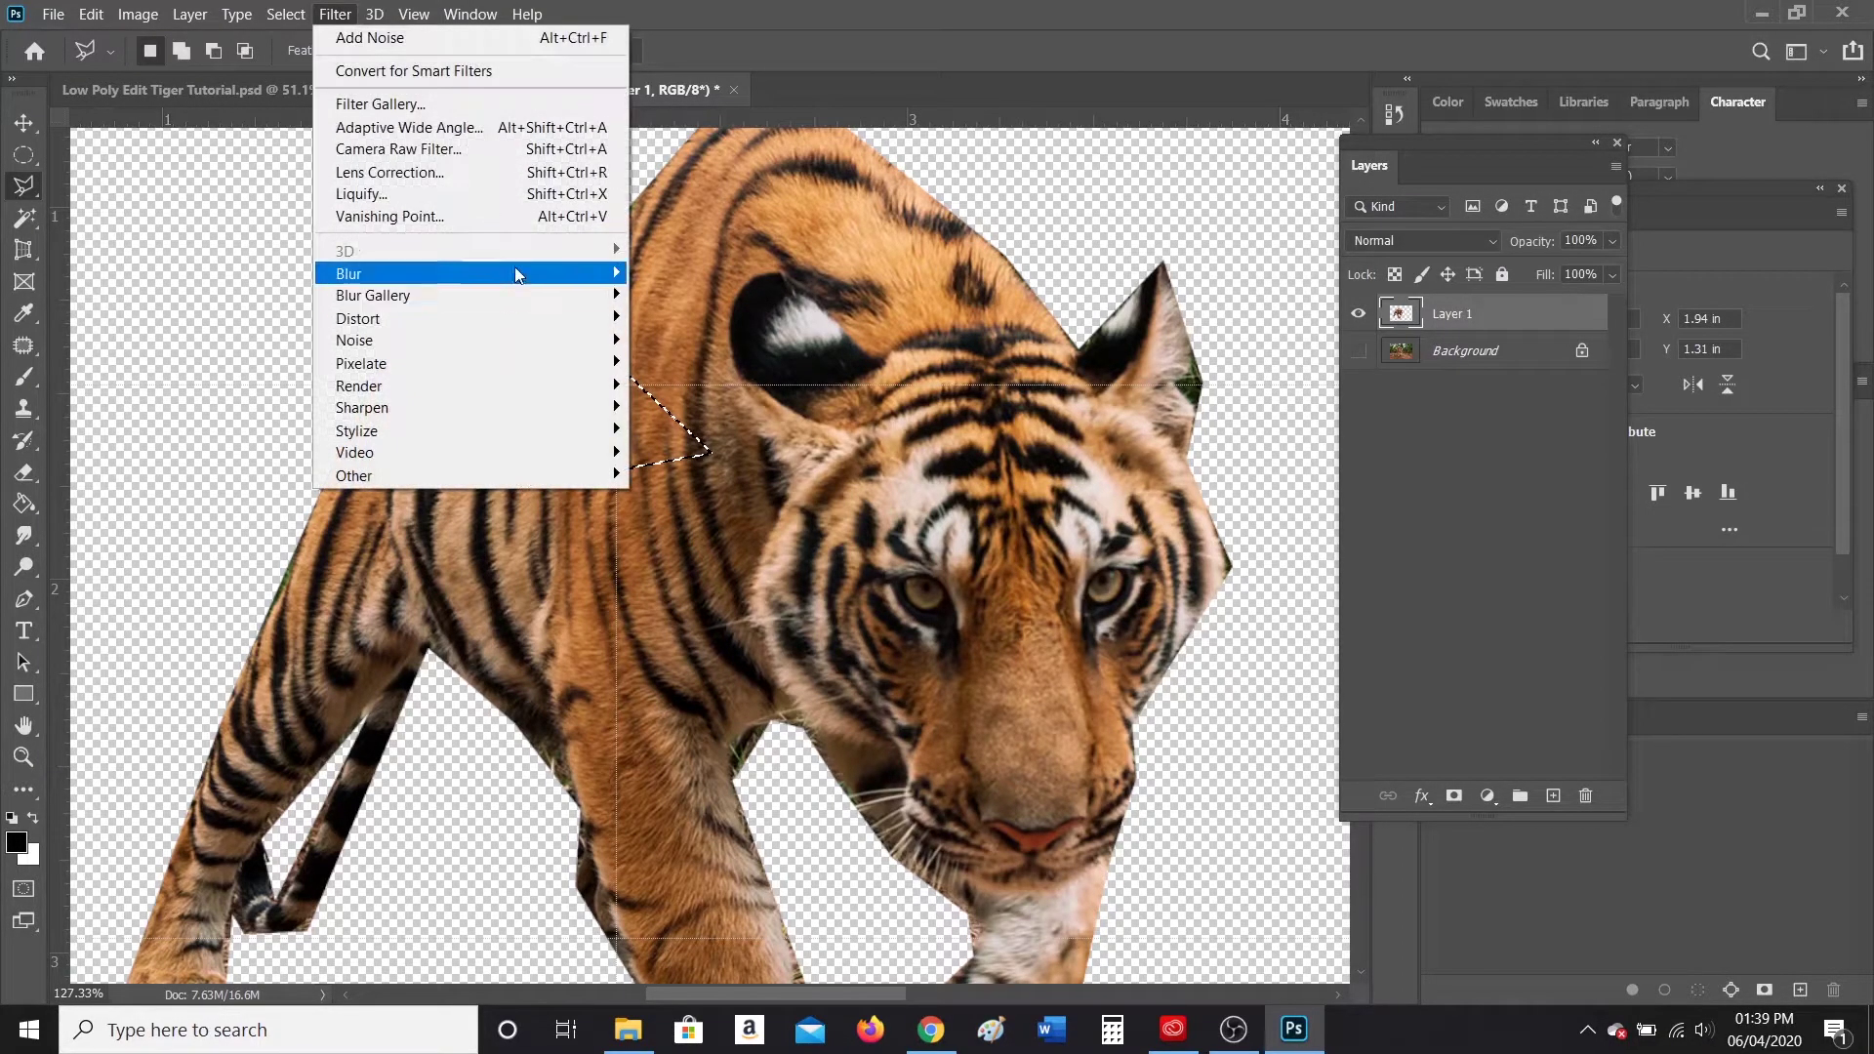
mouse_move(513, 272)
left_click(662, 273)
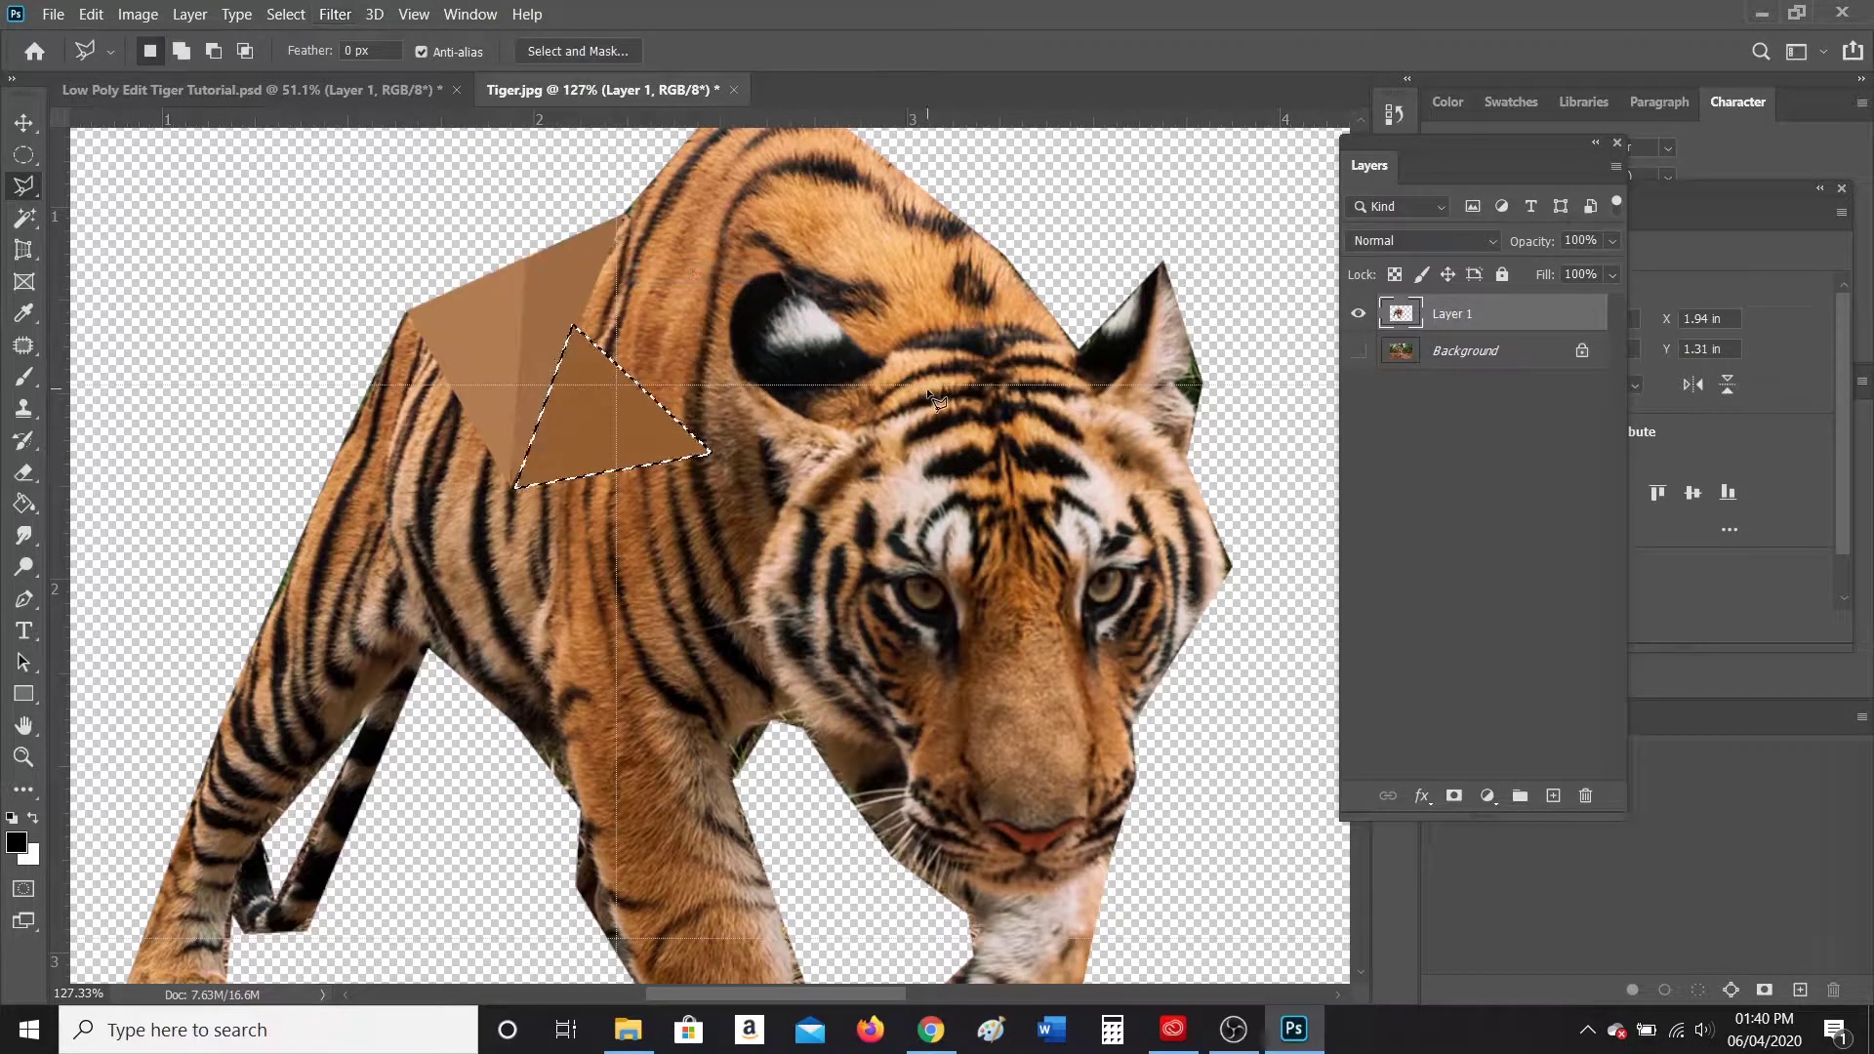
key("ctrl+d")
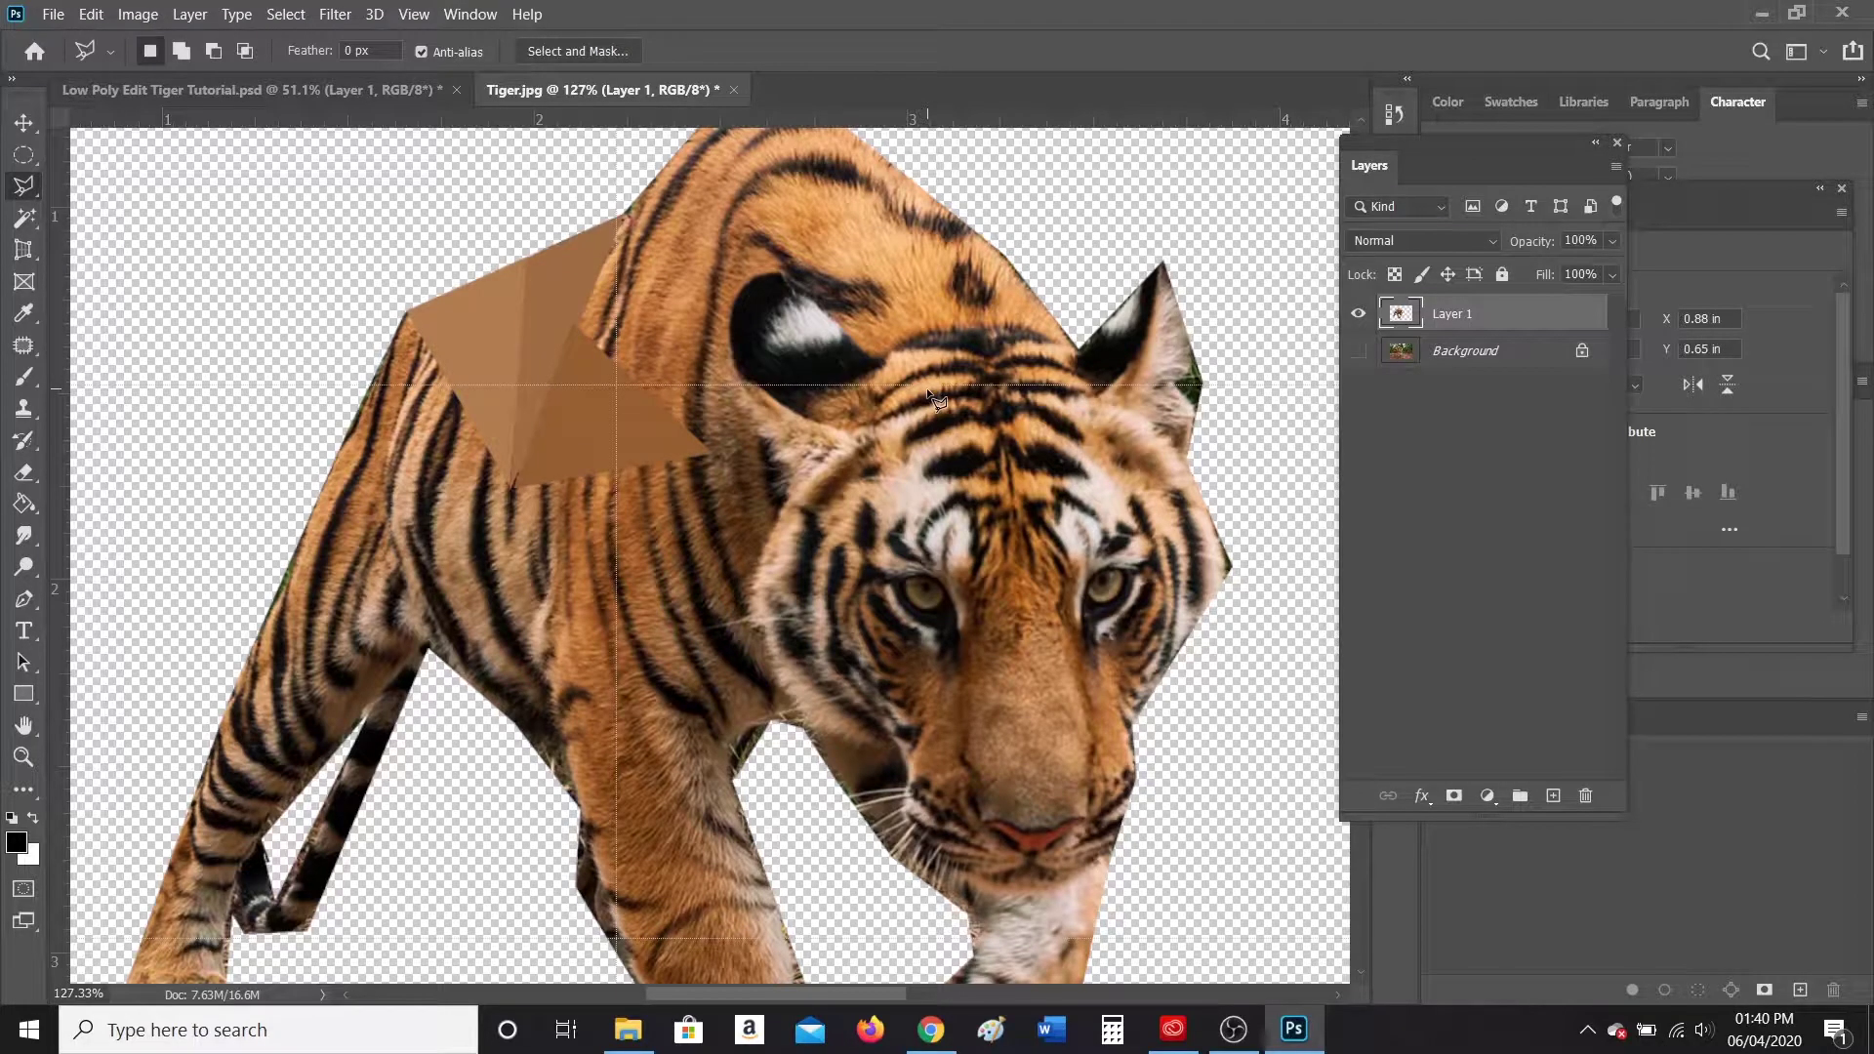
scroll(660, 354, "up", 1)
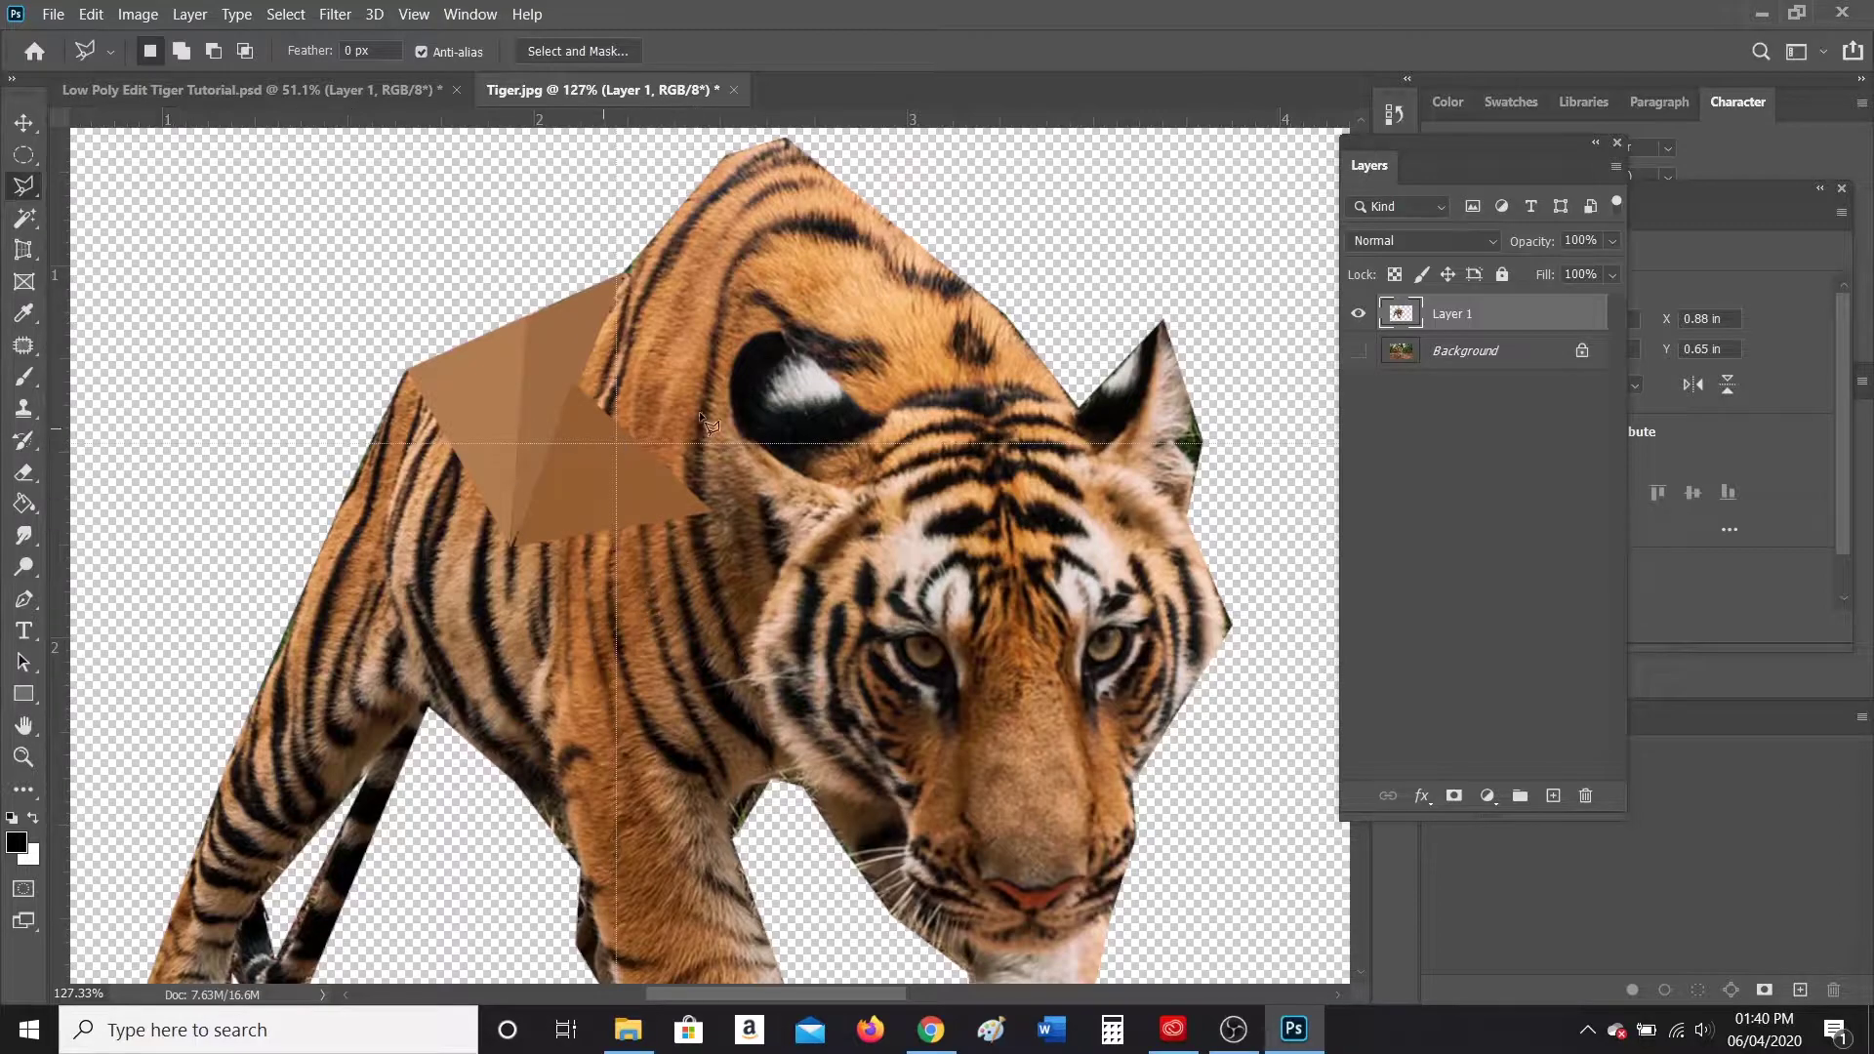
left_click(512, 543)
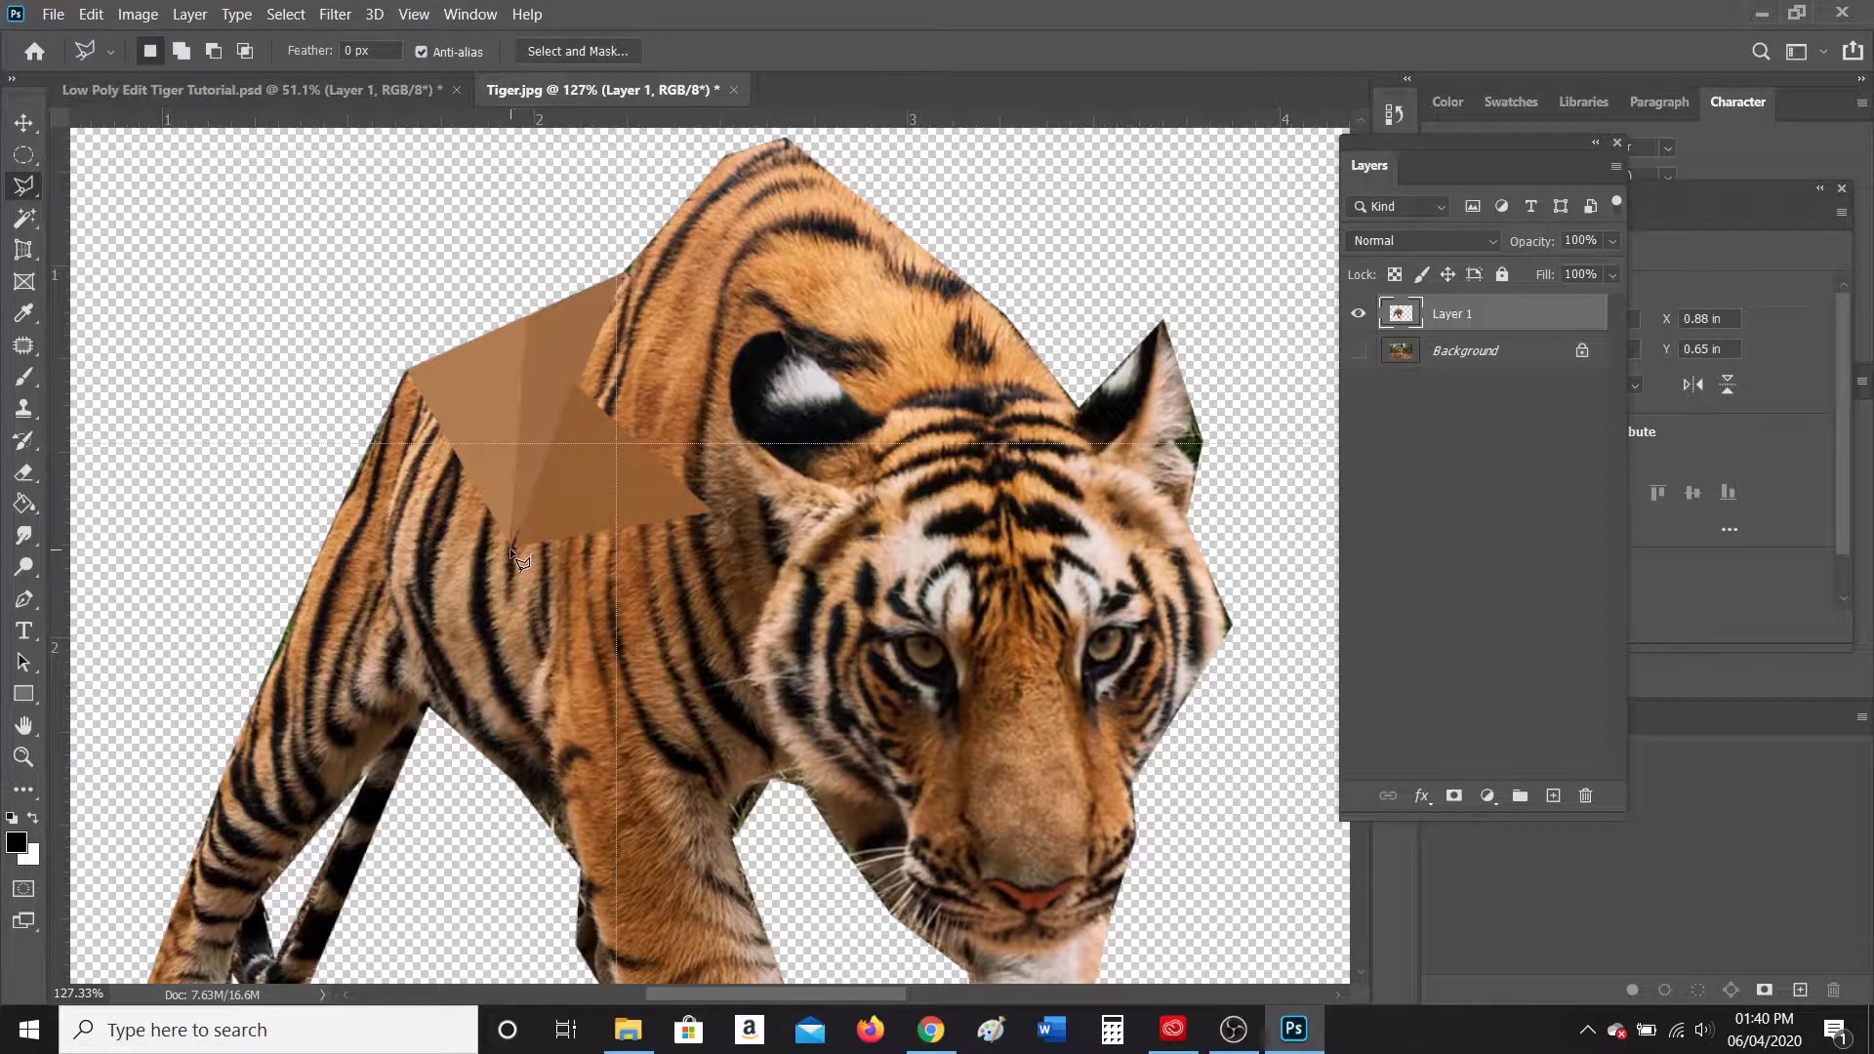
left_click(520, 741)
double_click(698, 621)
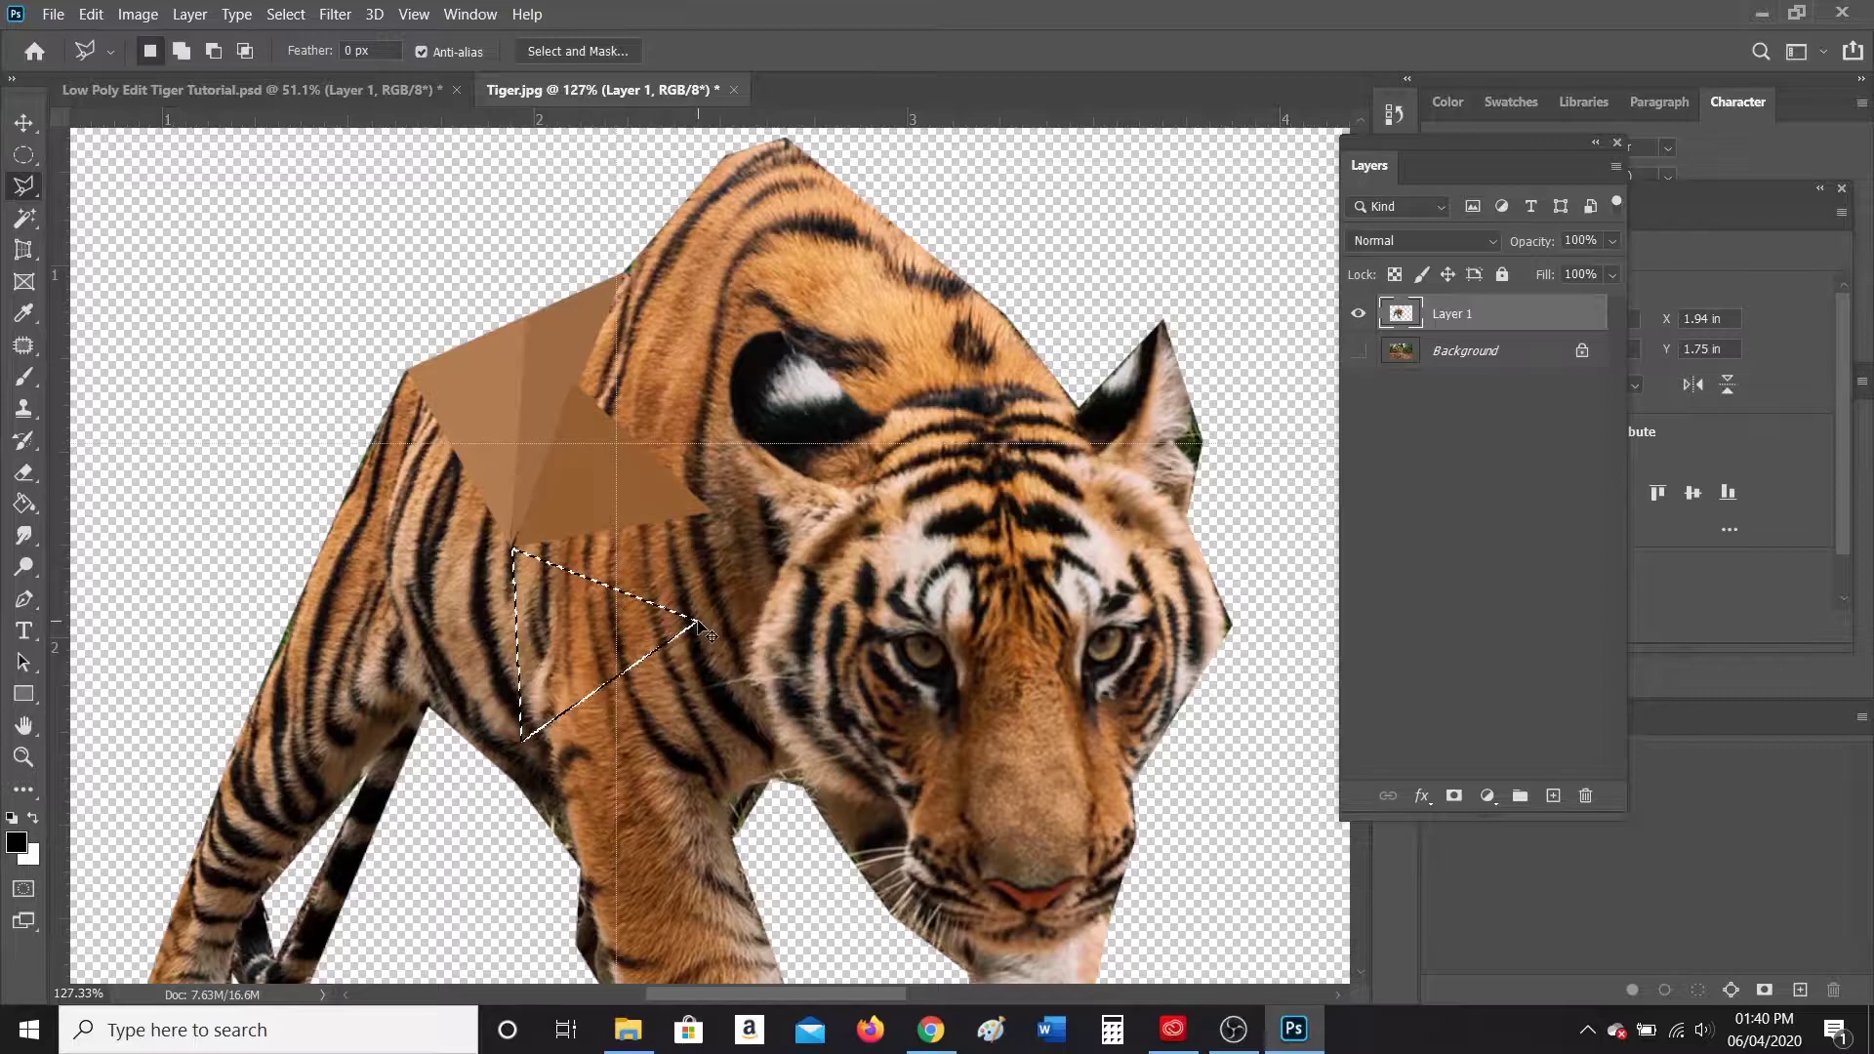
key("ctrl+f")
key("ctrl+d")
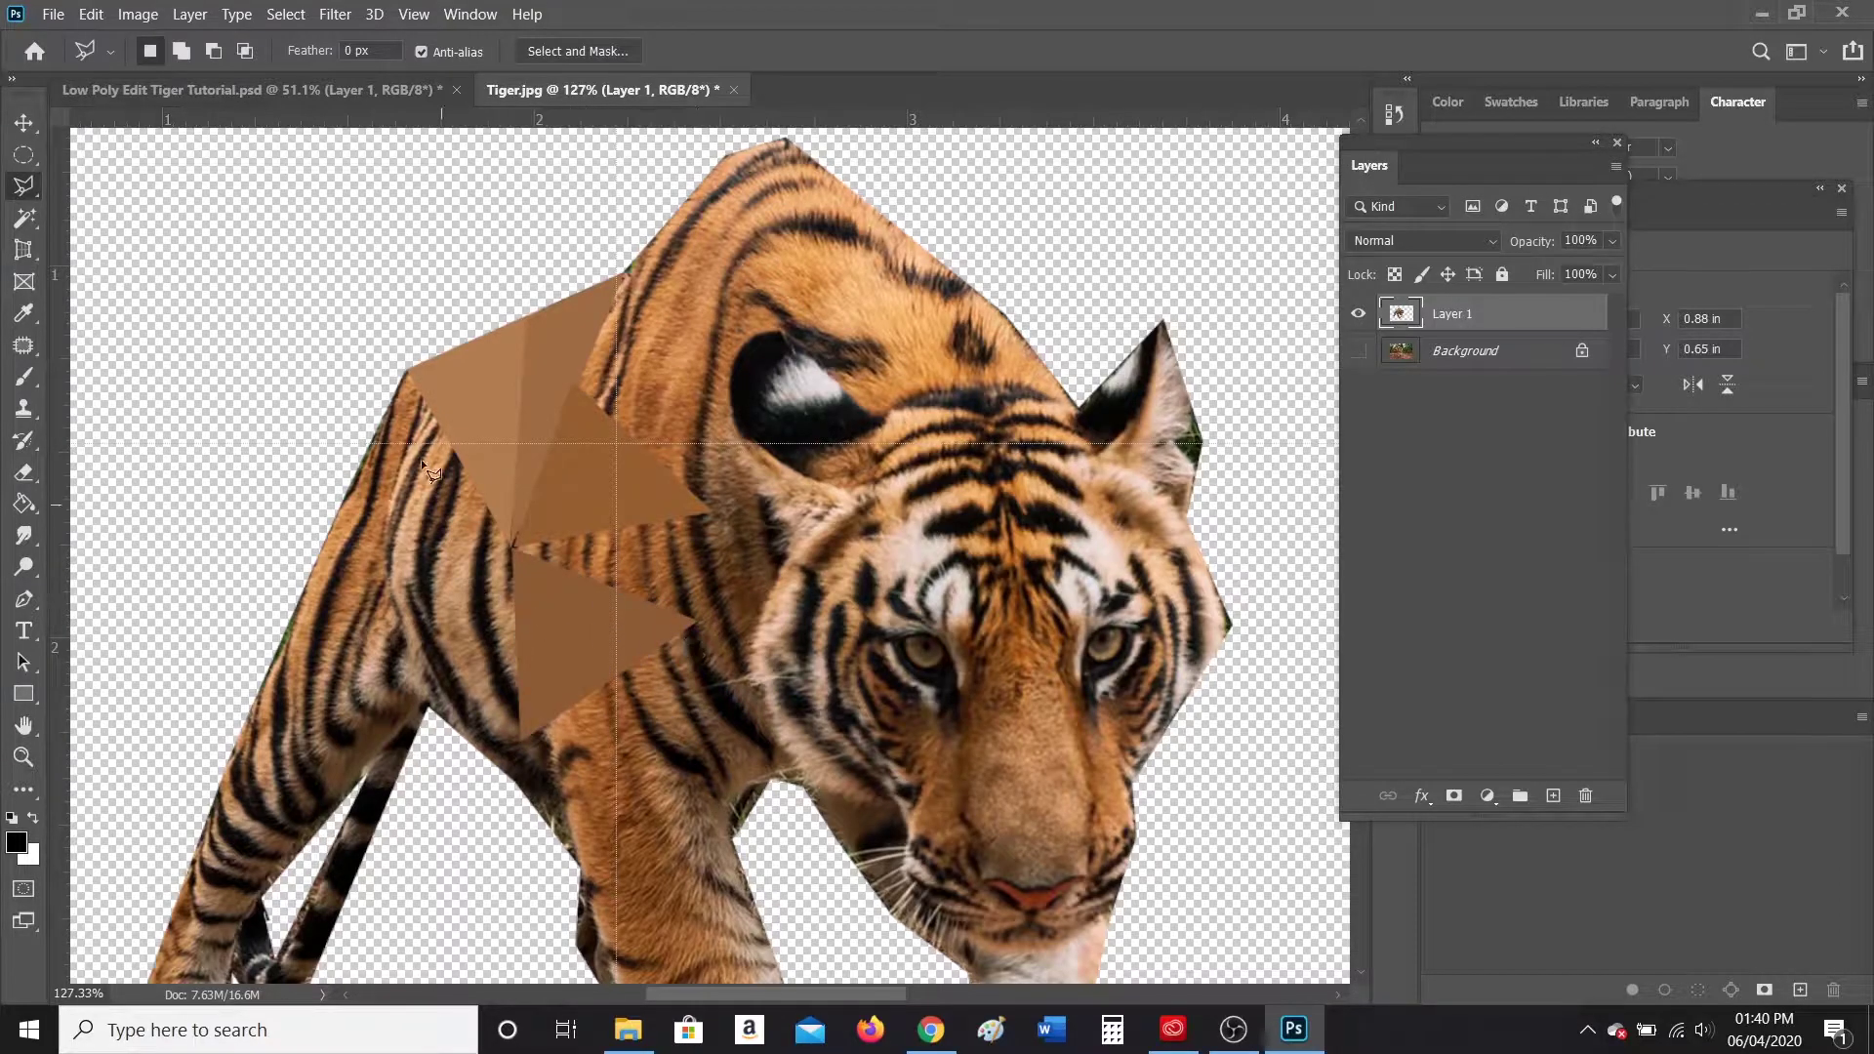
Step: Fill two further averaged-brown triangles extending the patch up toward the tiger's eye
left_click(409, 372)
left_click(521, 742)
left_click(511, 543)
double_click(512, 542)
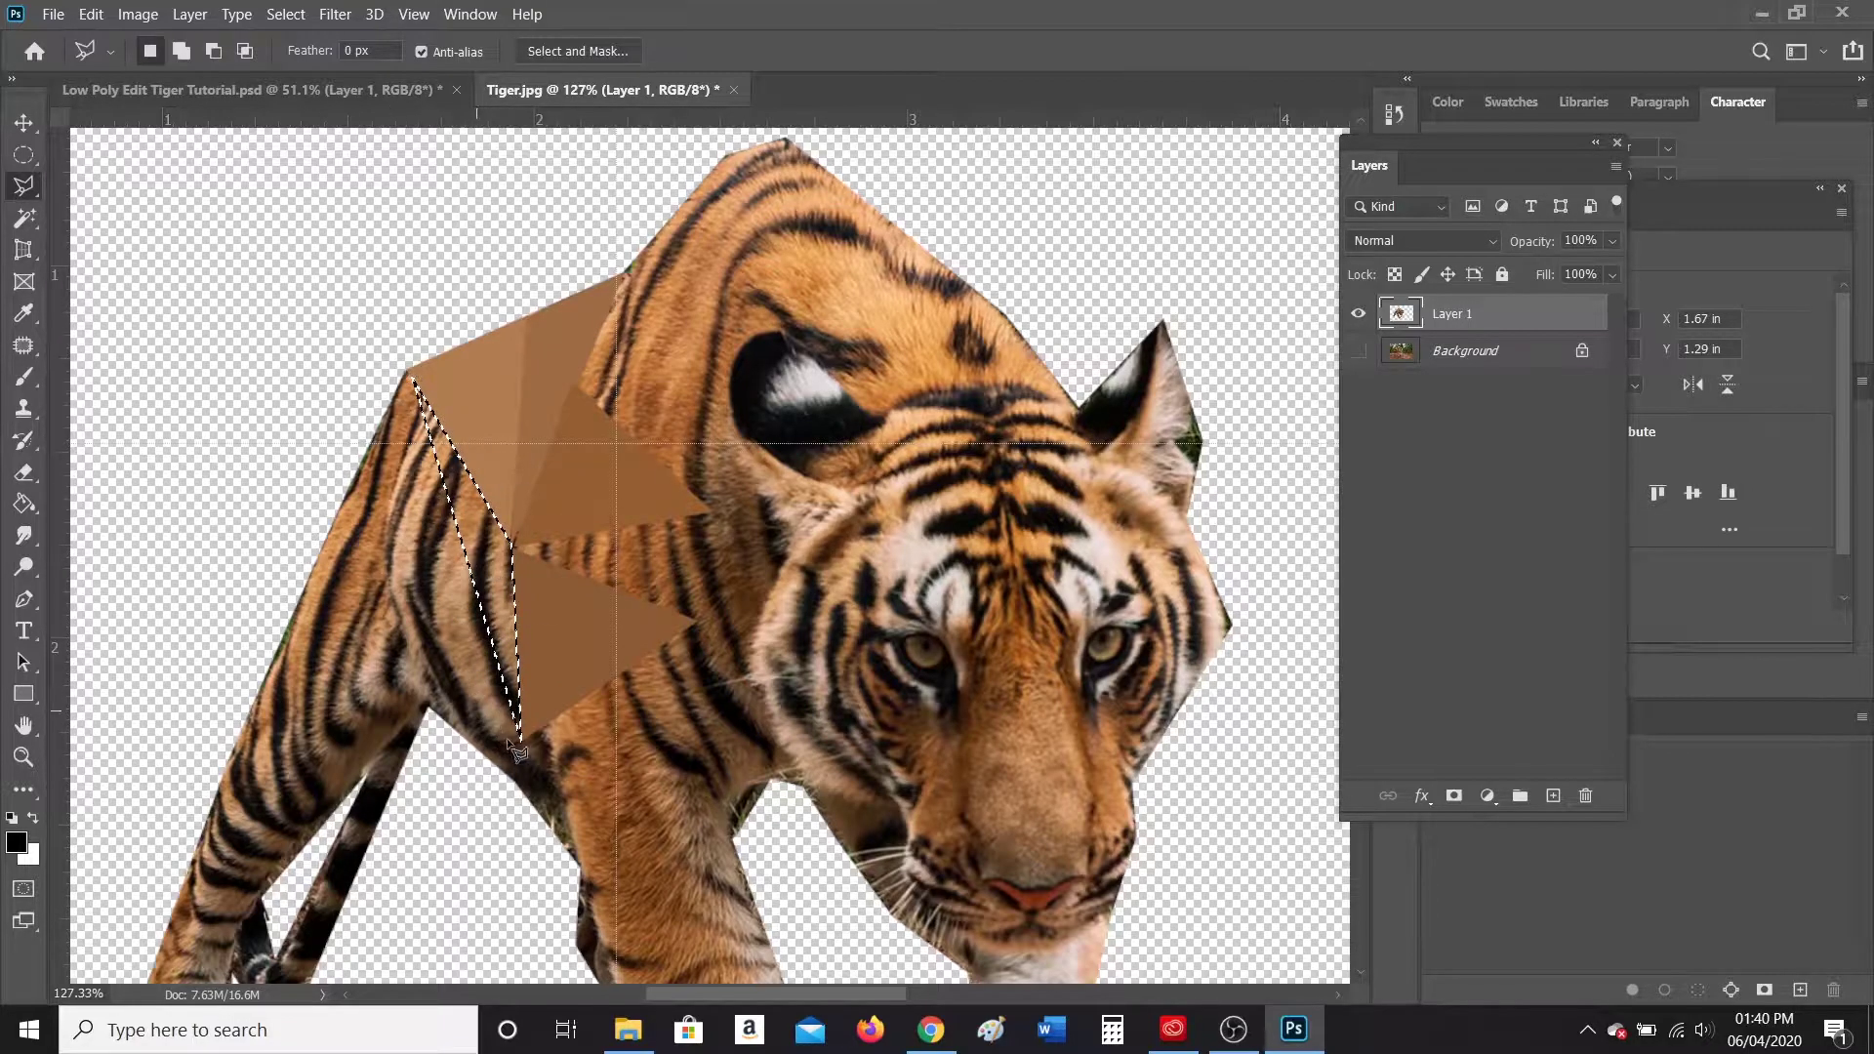
key("ctrl+alt+f")
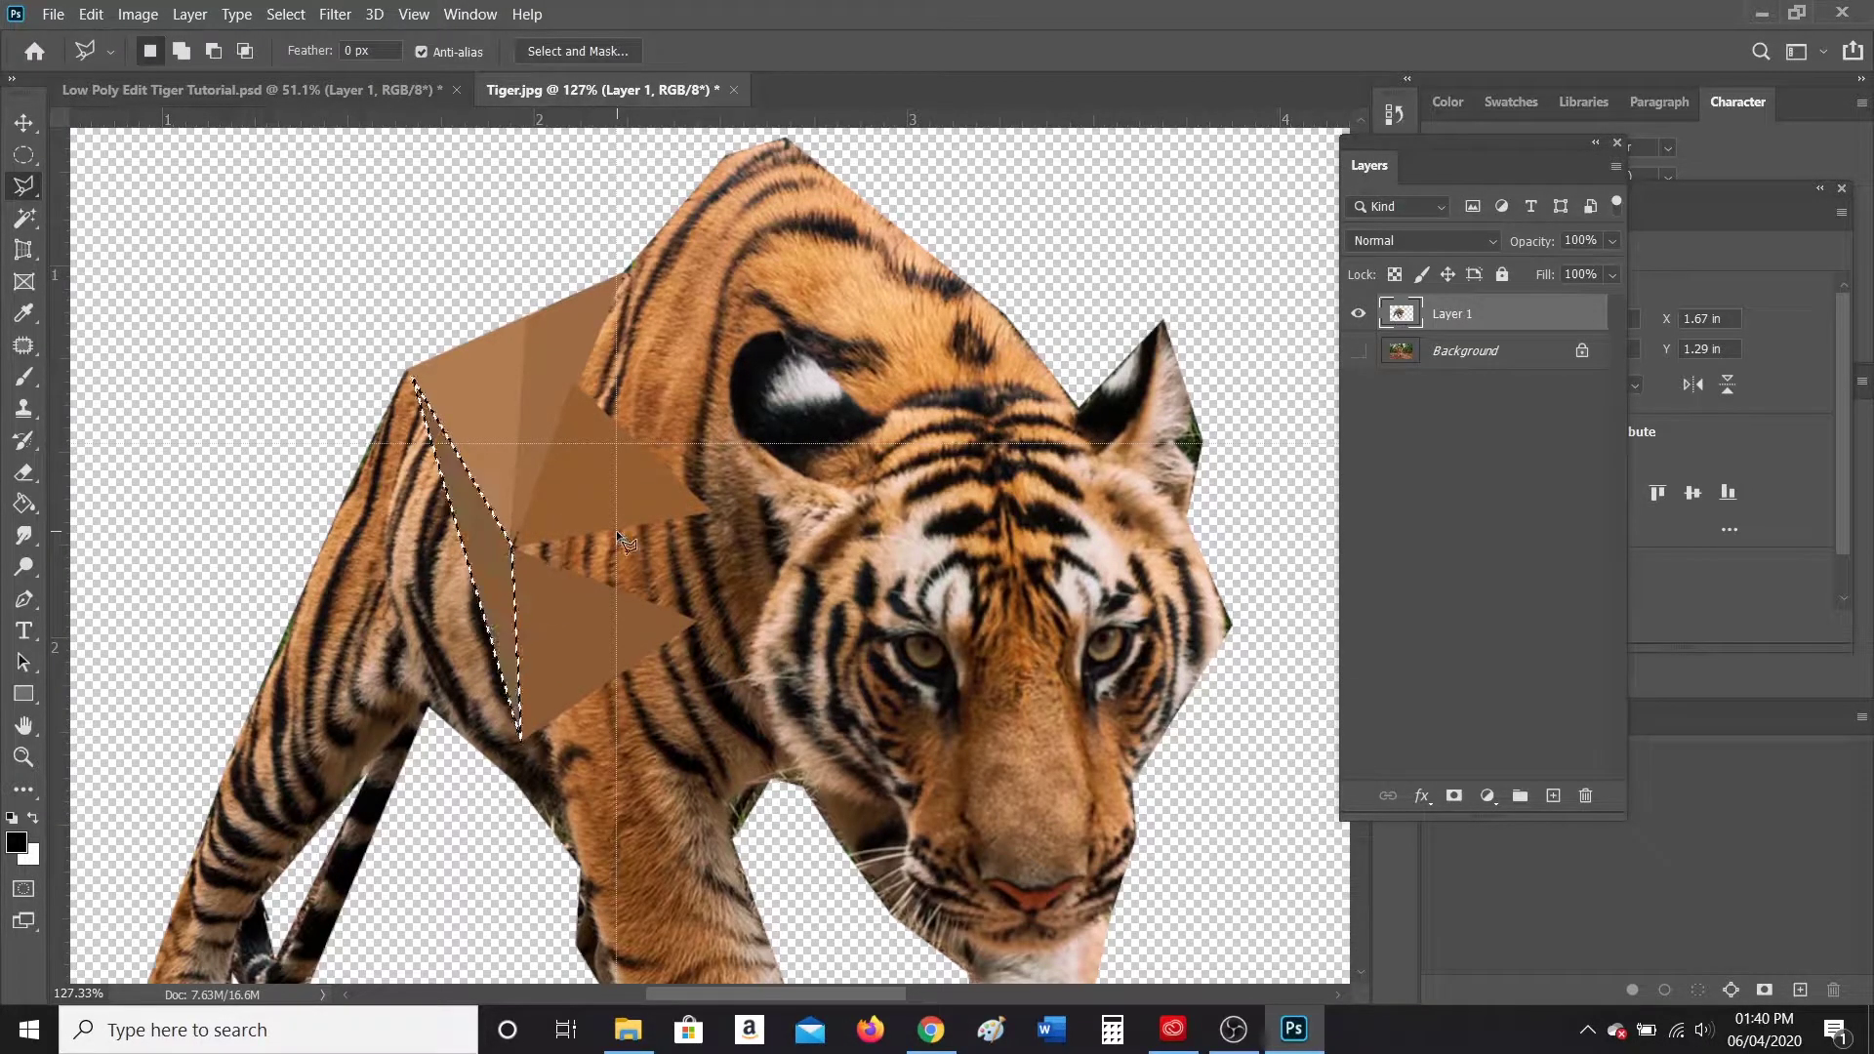
key("ctrl+d")
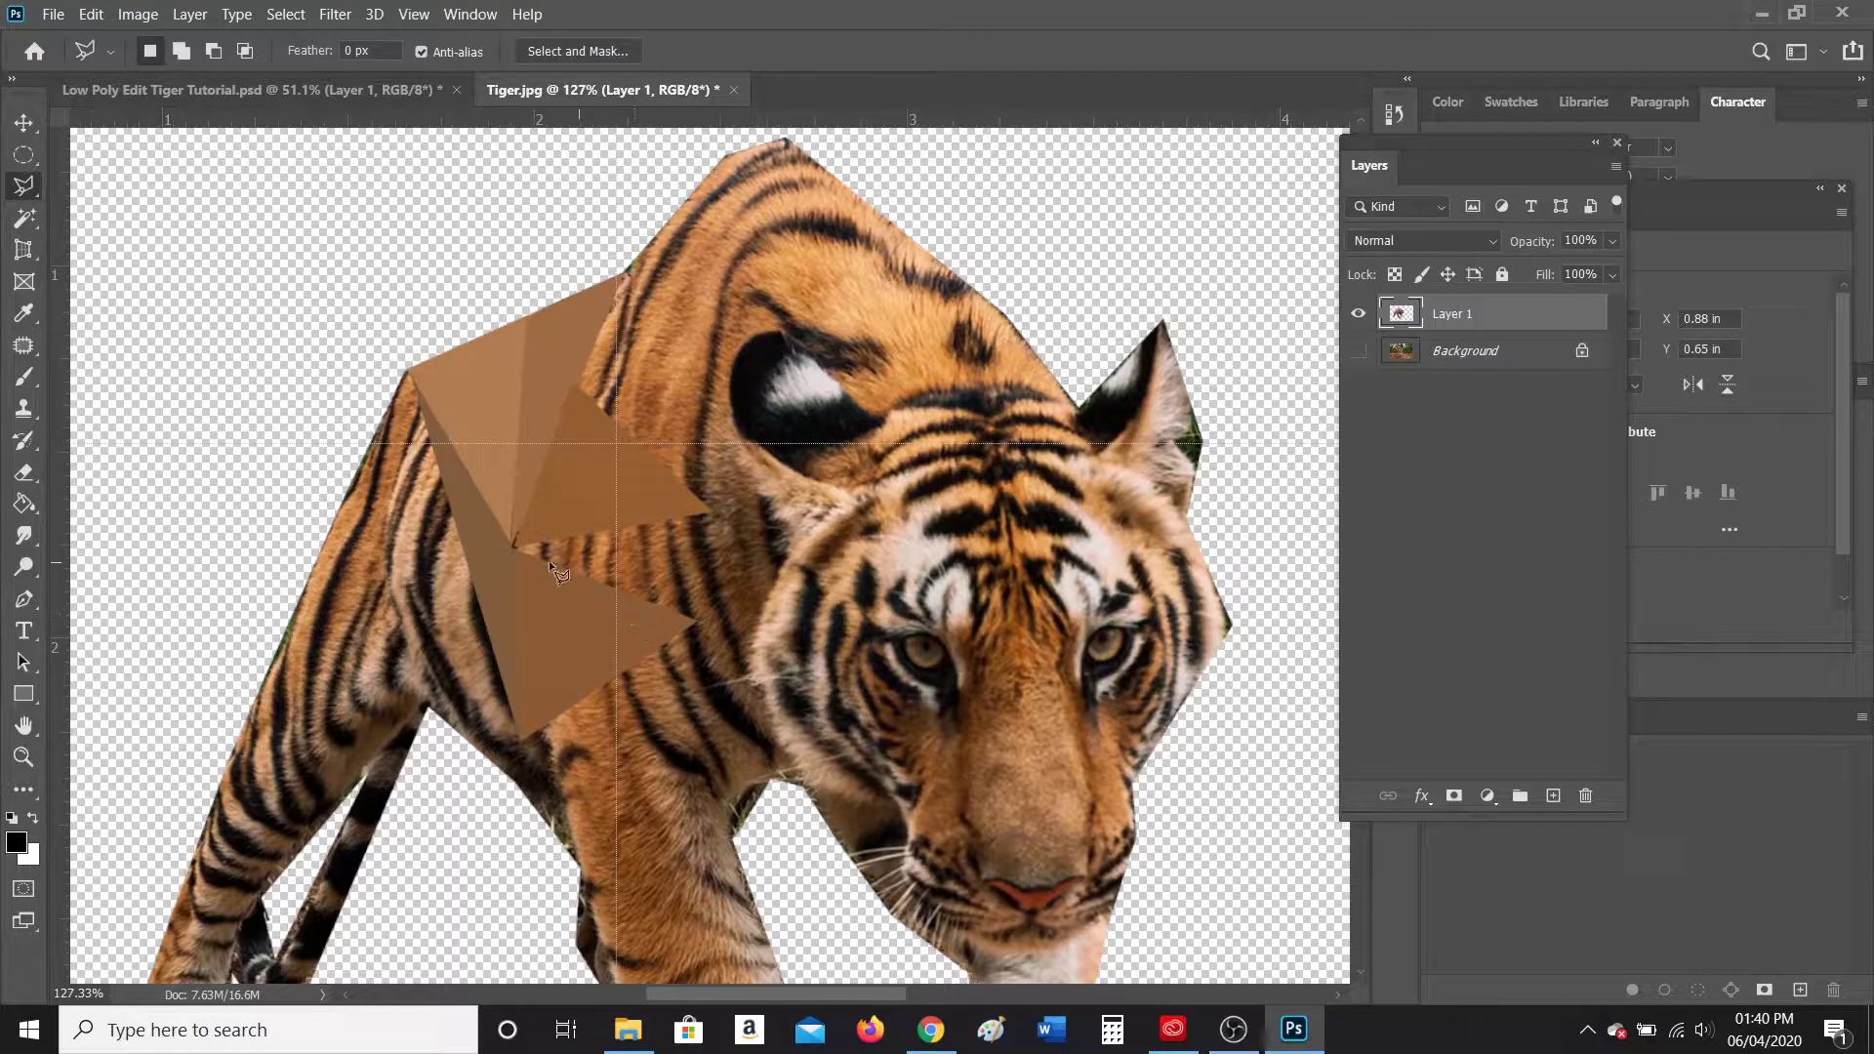
left_click(513, 548)
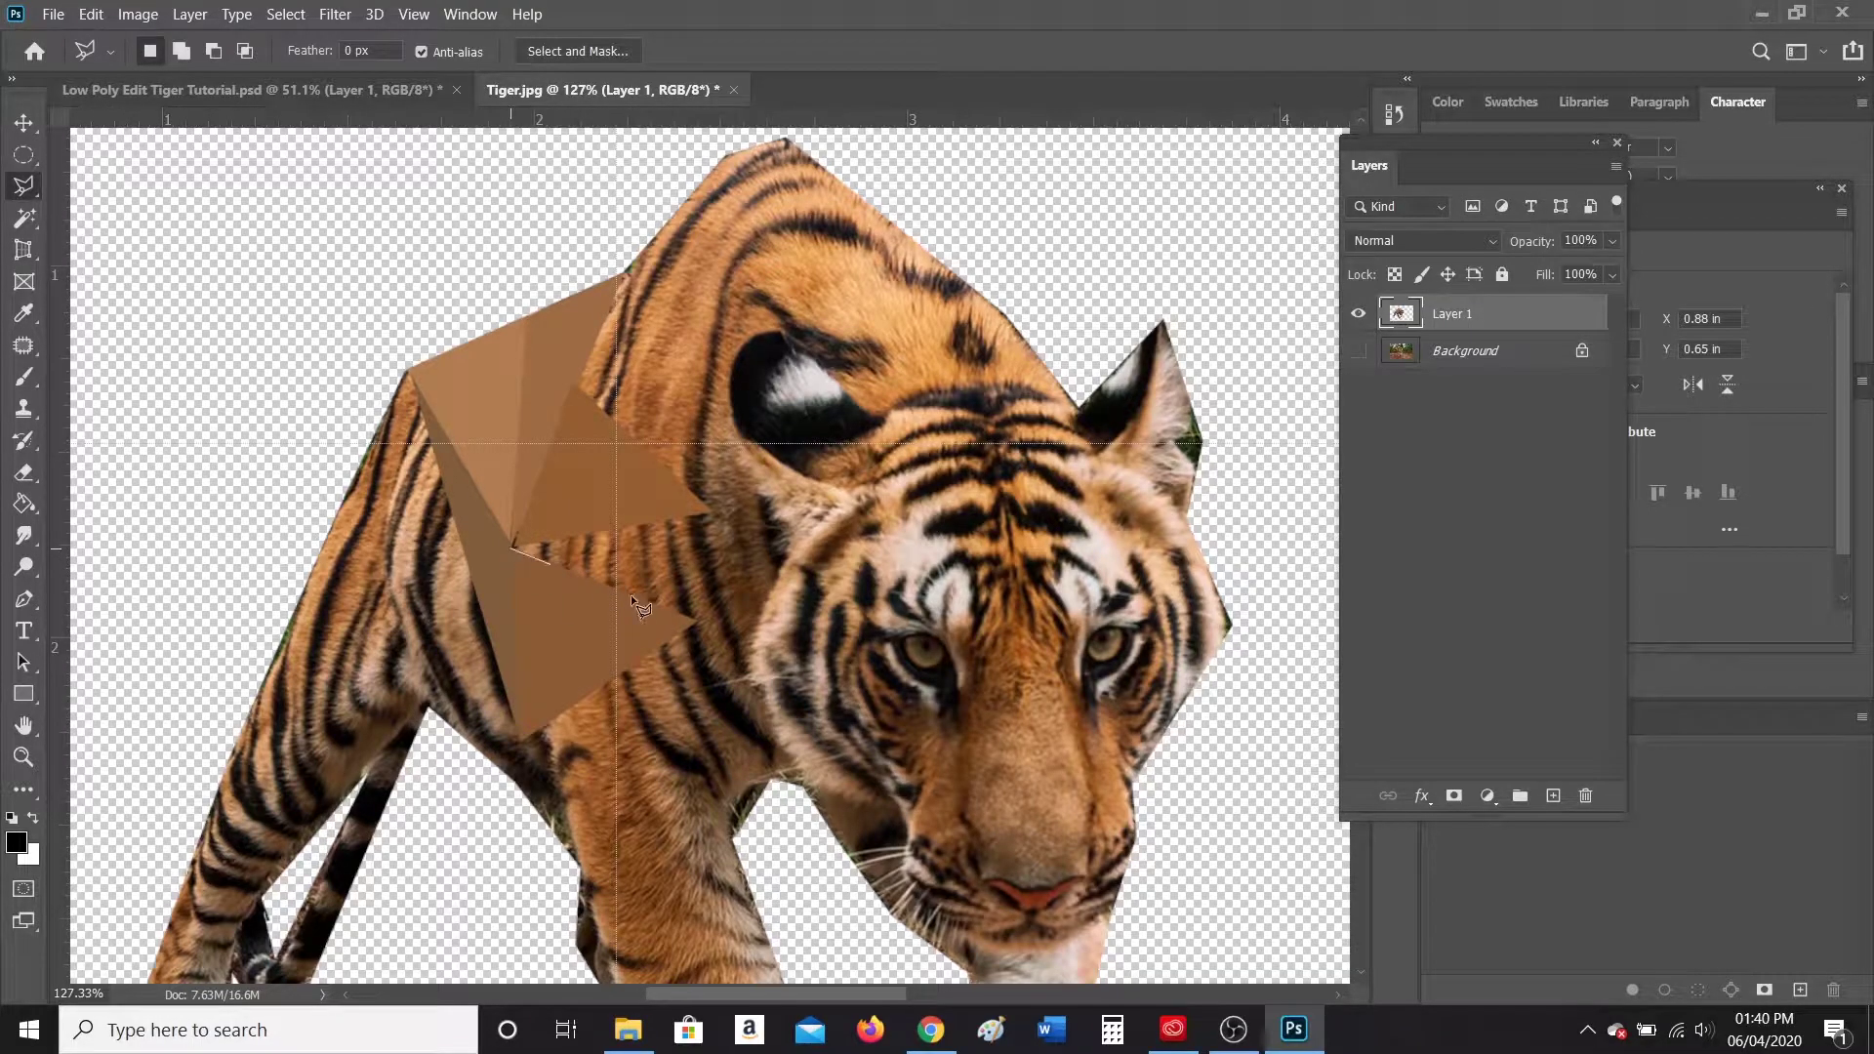
left_click(697, 617)
left_click(714, 508)
left_click(509, 548)
key("ctrl+f")
key("ctrl+d")
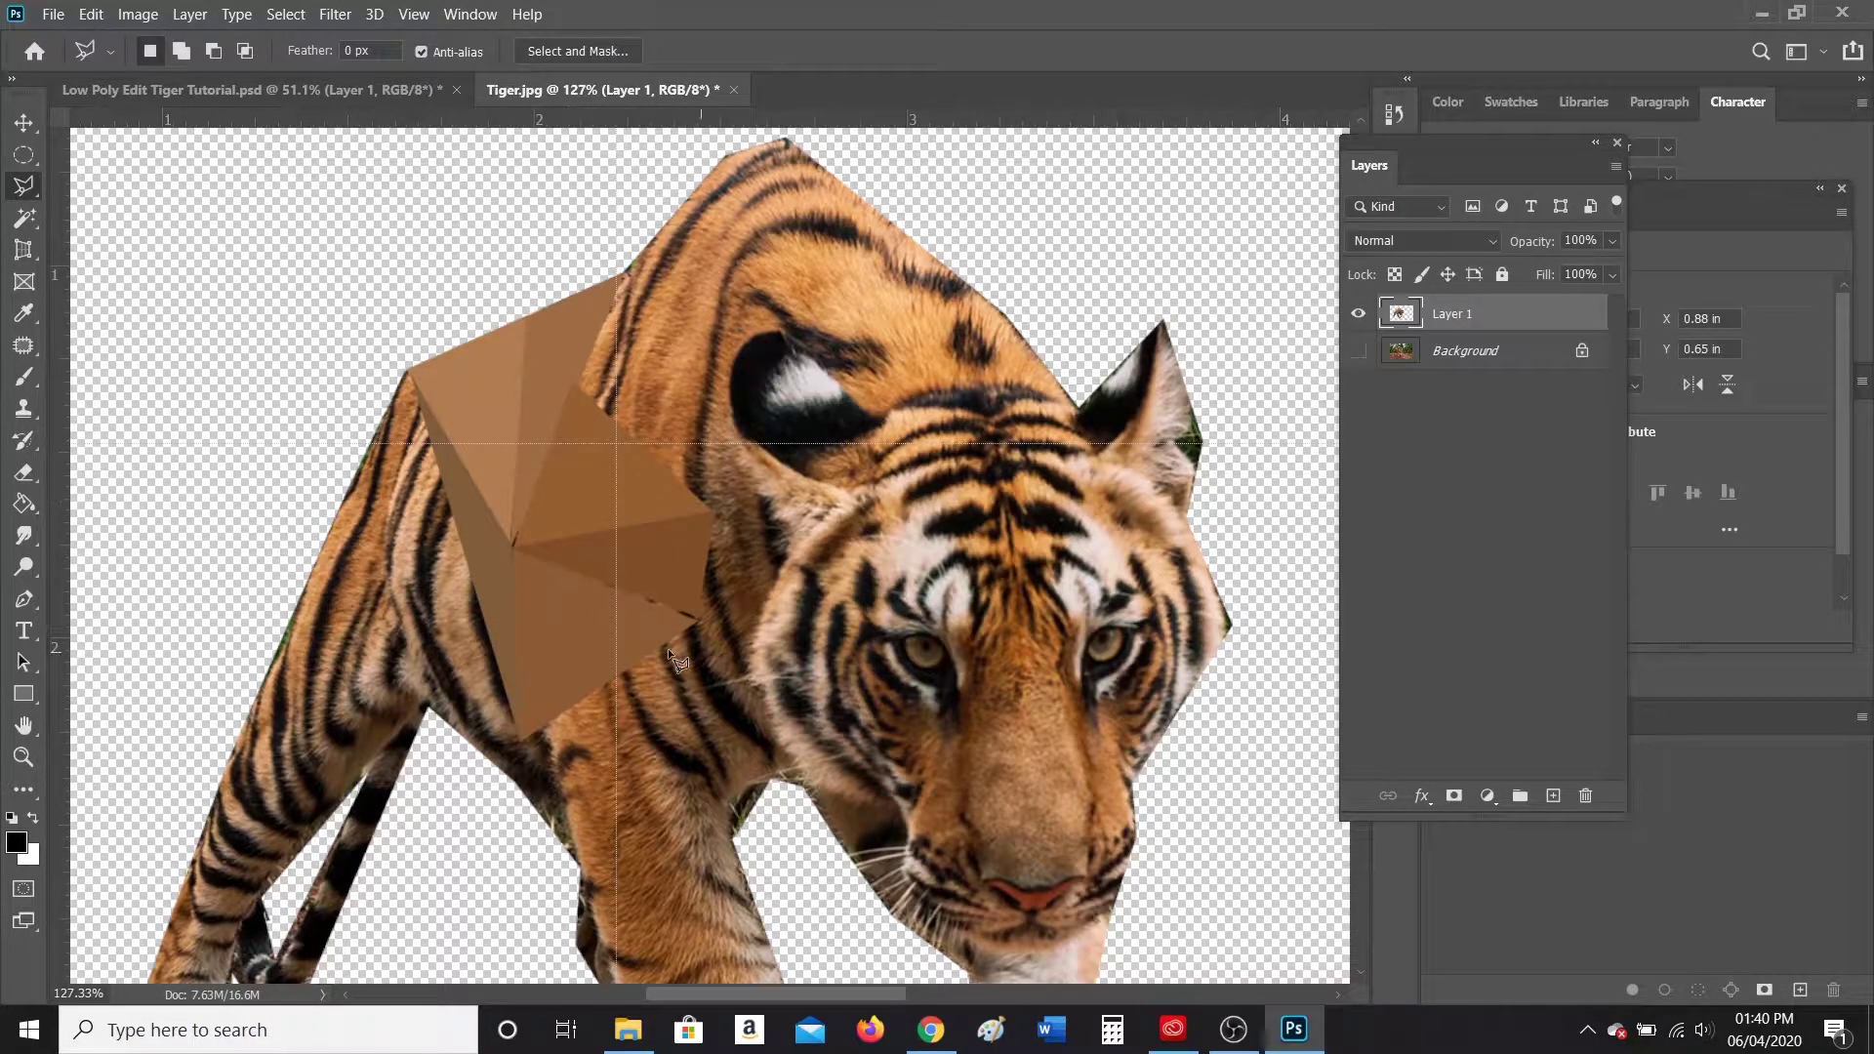
Step: Zoom in and fill the thin sliver gap between facets with averaged colour
scroll(663, 646, "up", 5)
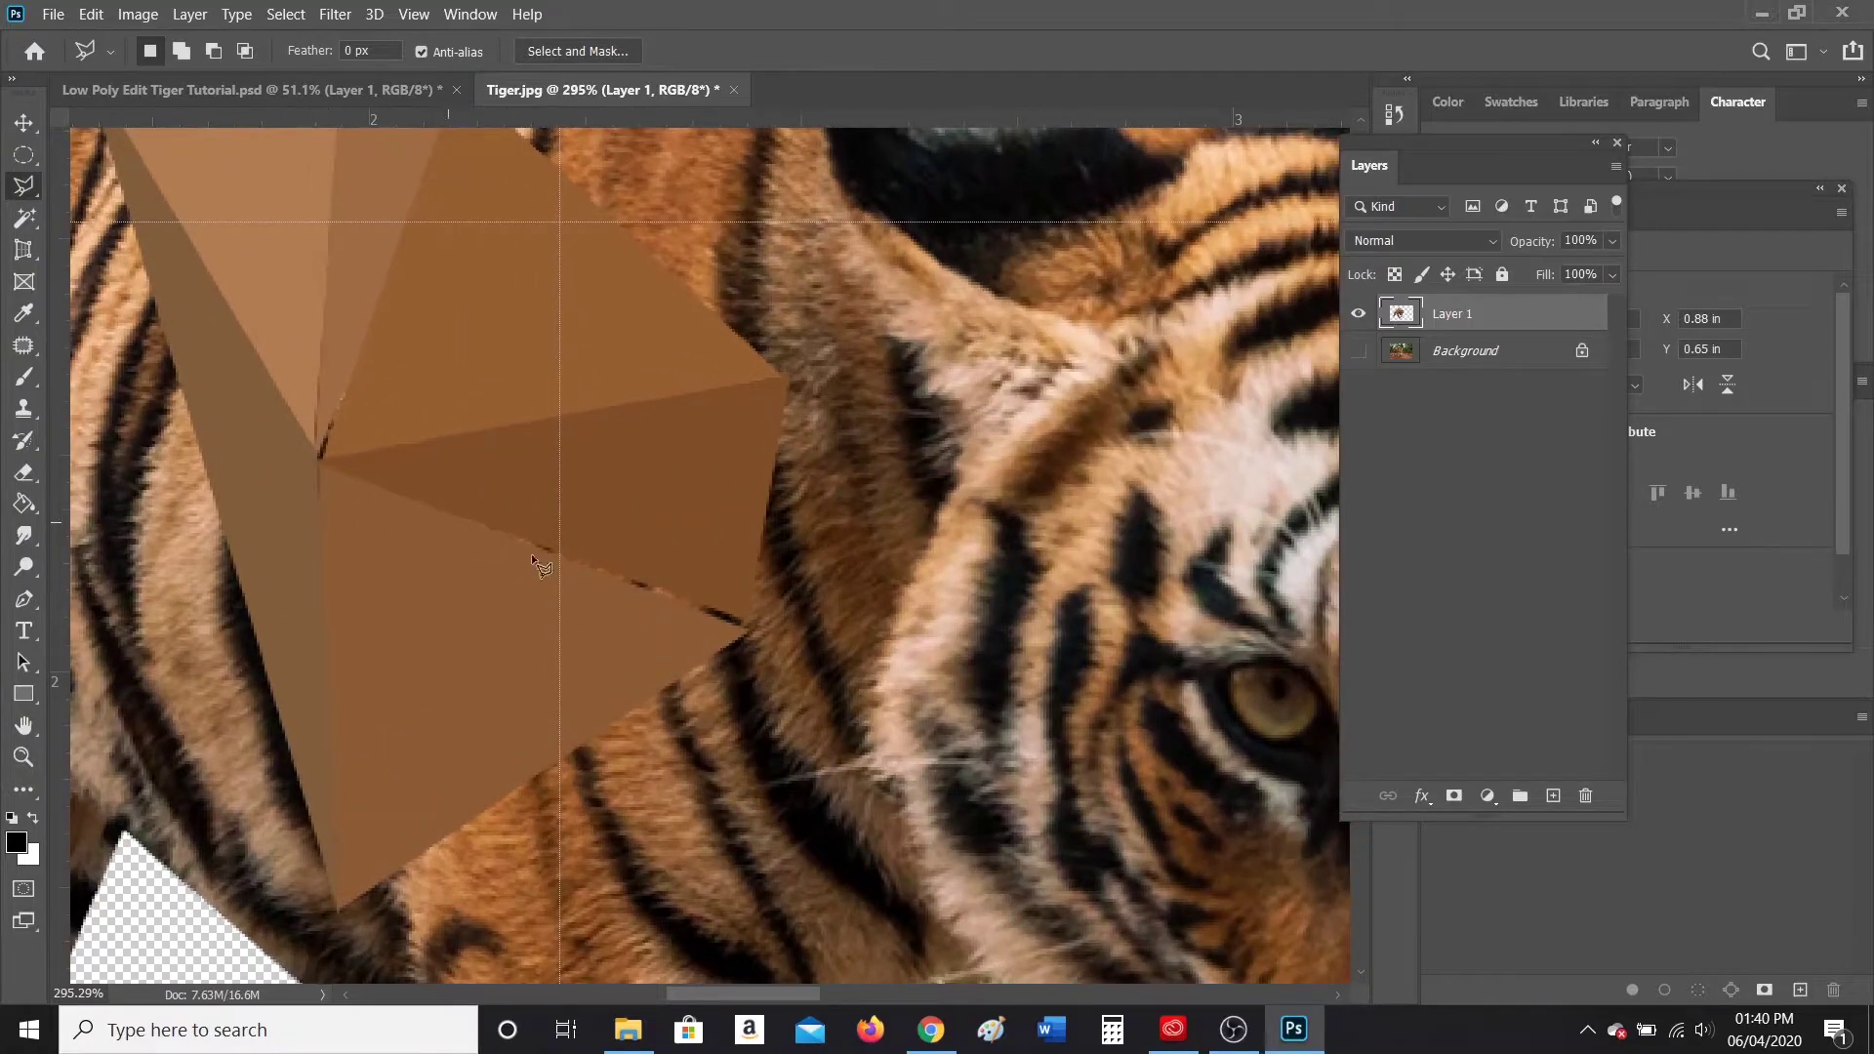
left_click(314, 460)
left_click(751, 631)
left_click(314, 459)
key("ctrl+alt+f")
key("ctrl+d")
Step: Outline a triangle on the shoulder, then drop the selection without filling it
scroll(423, 469, "down", 8)
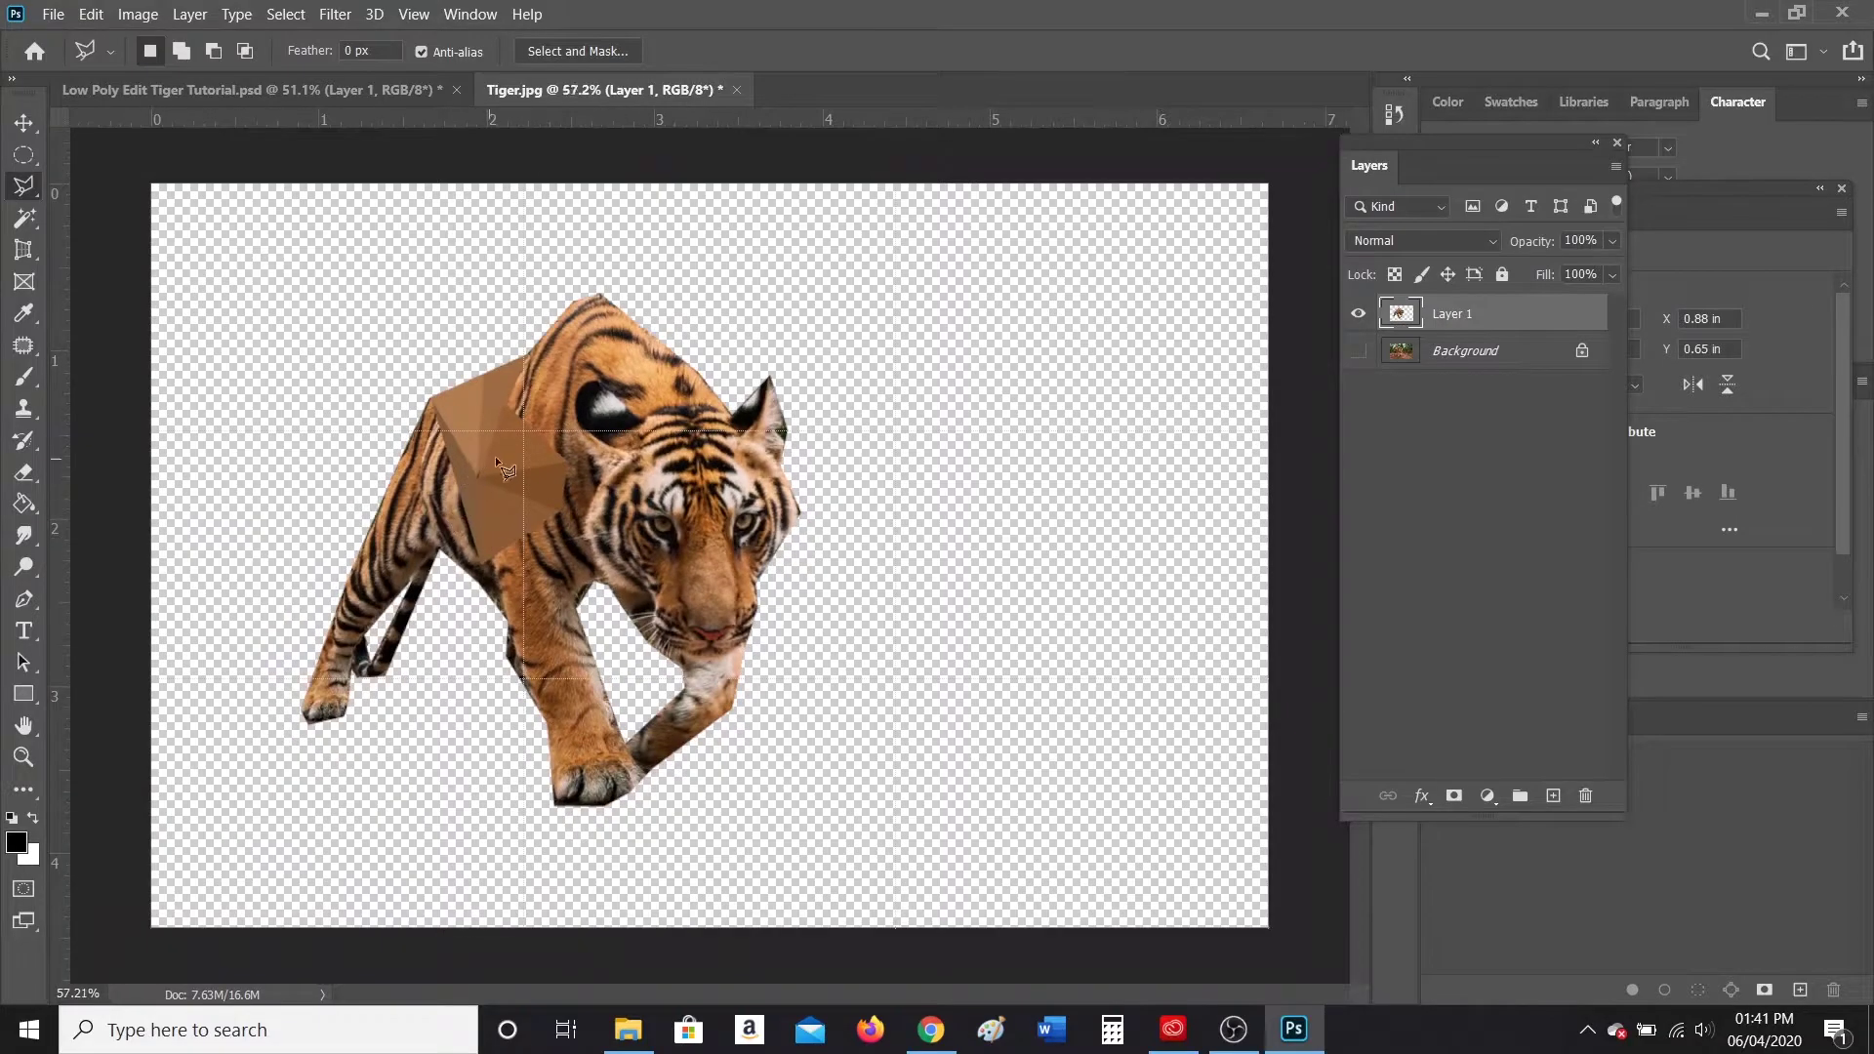
left_click(562, 465)
left_click(527, 357)
left_click(520, 401)
key("ctrl+d")
Step: Fill a triangle covering the gap in the patch with averaged brown, then scroll down the leg
scroll(527, 419, "up", 6)
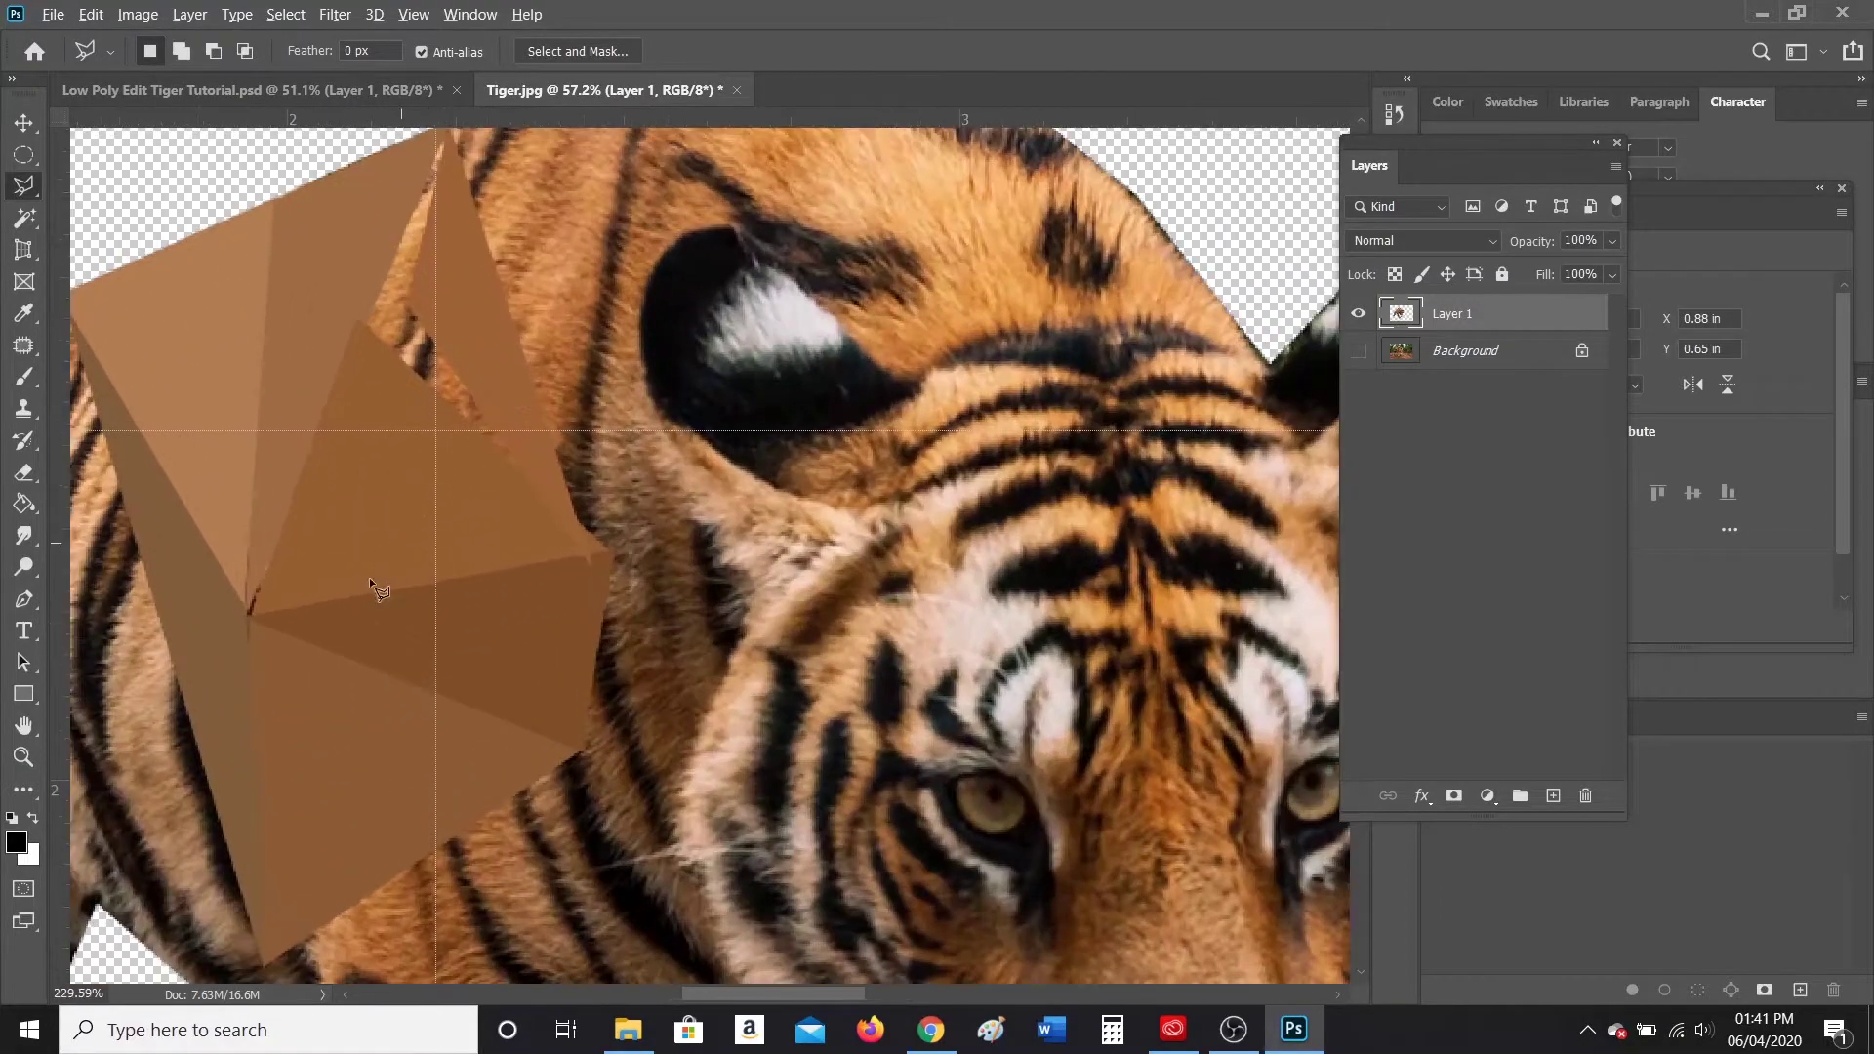
scroll(262, 588, "down", 4)
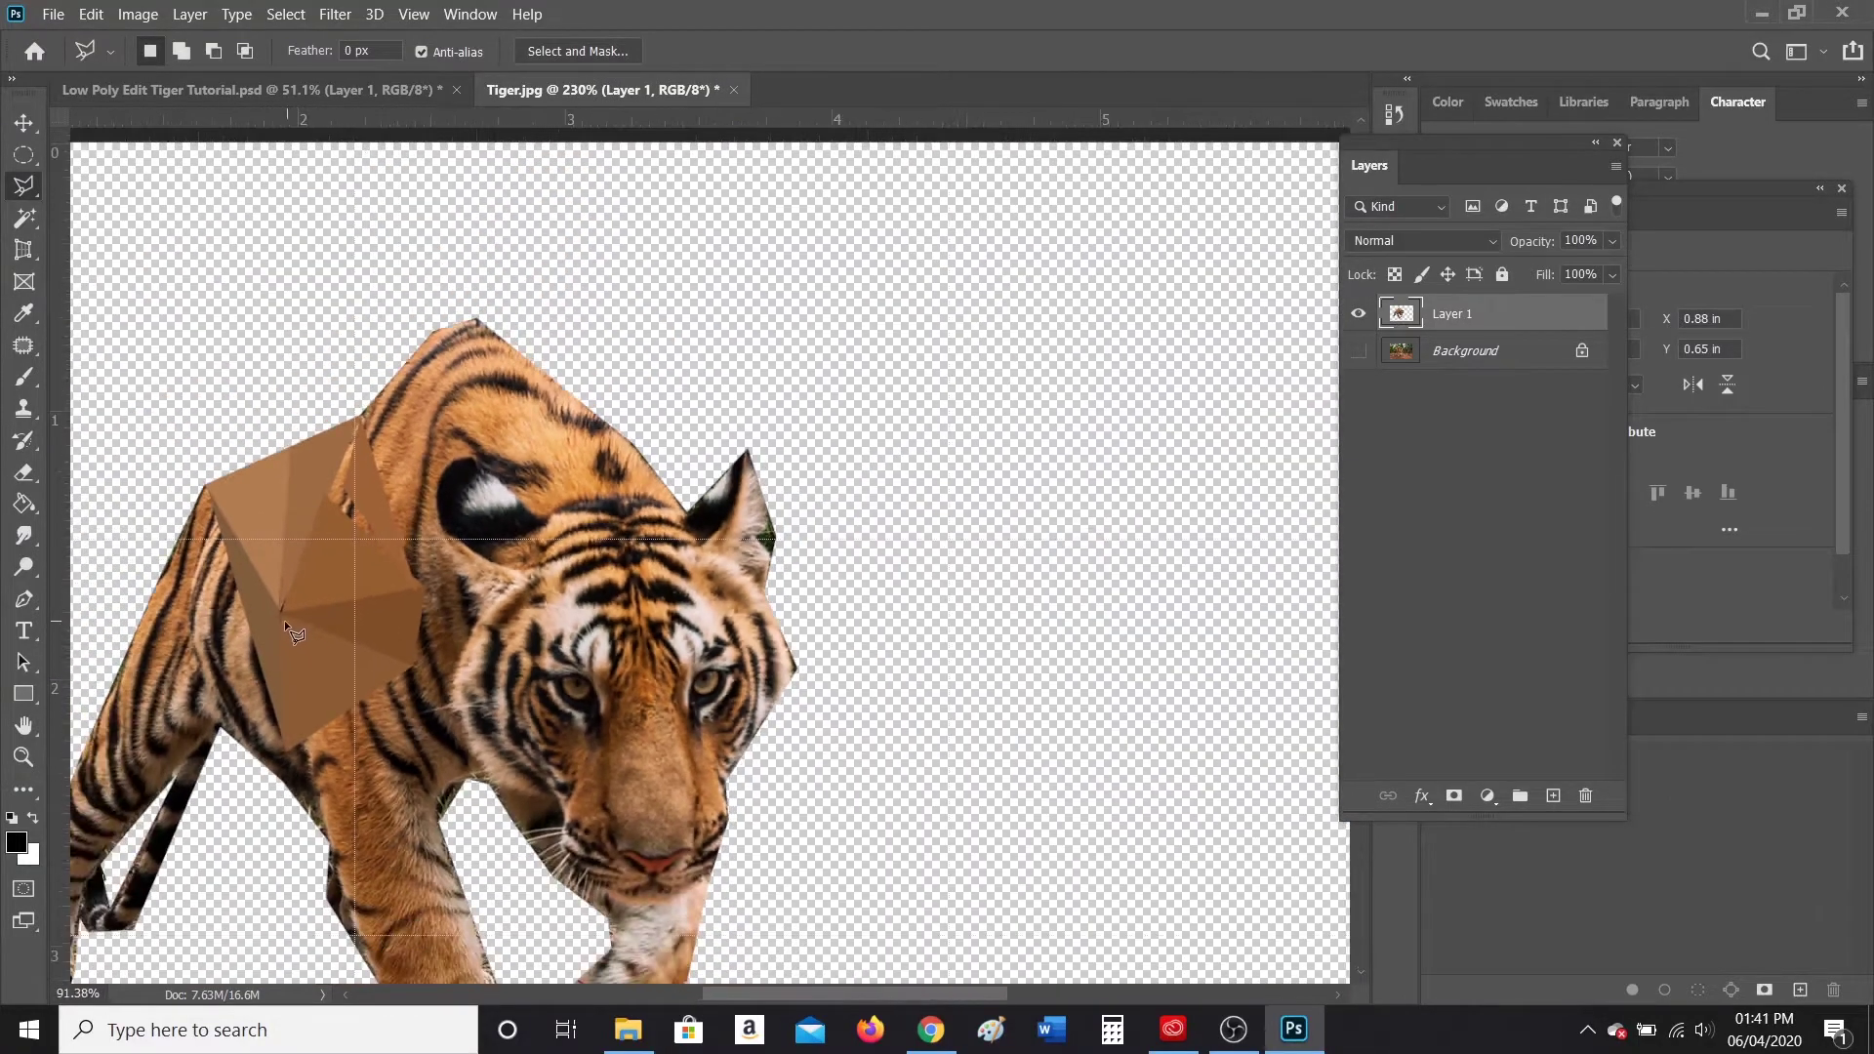
scroll(315, 496, "up", 4)
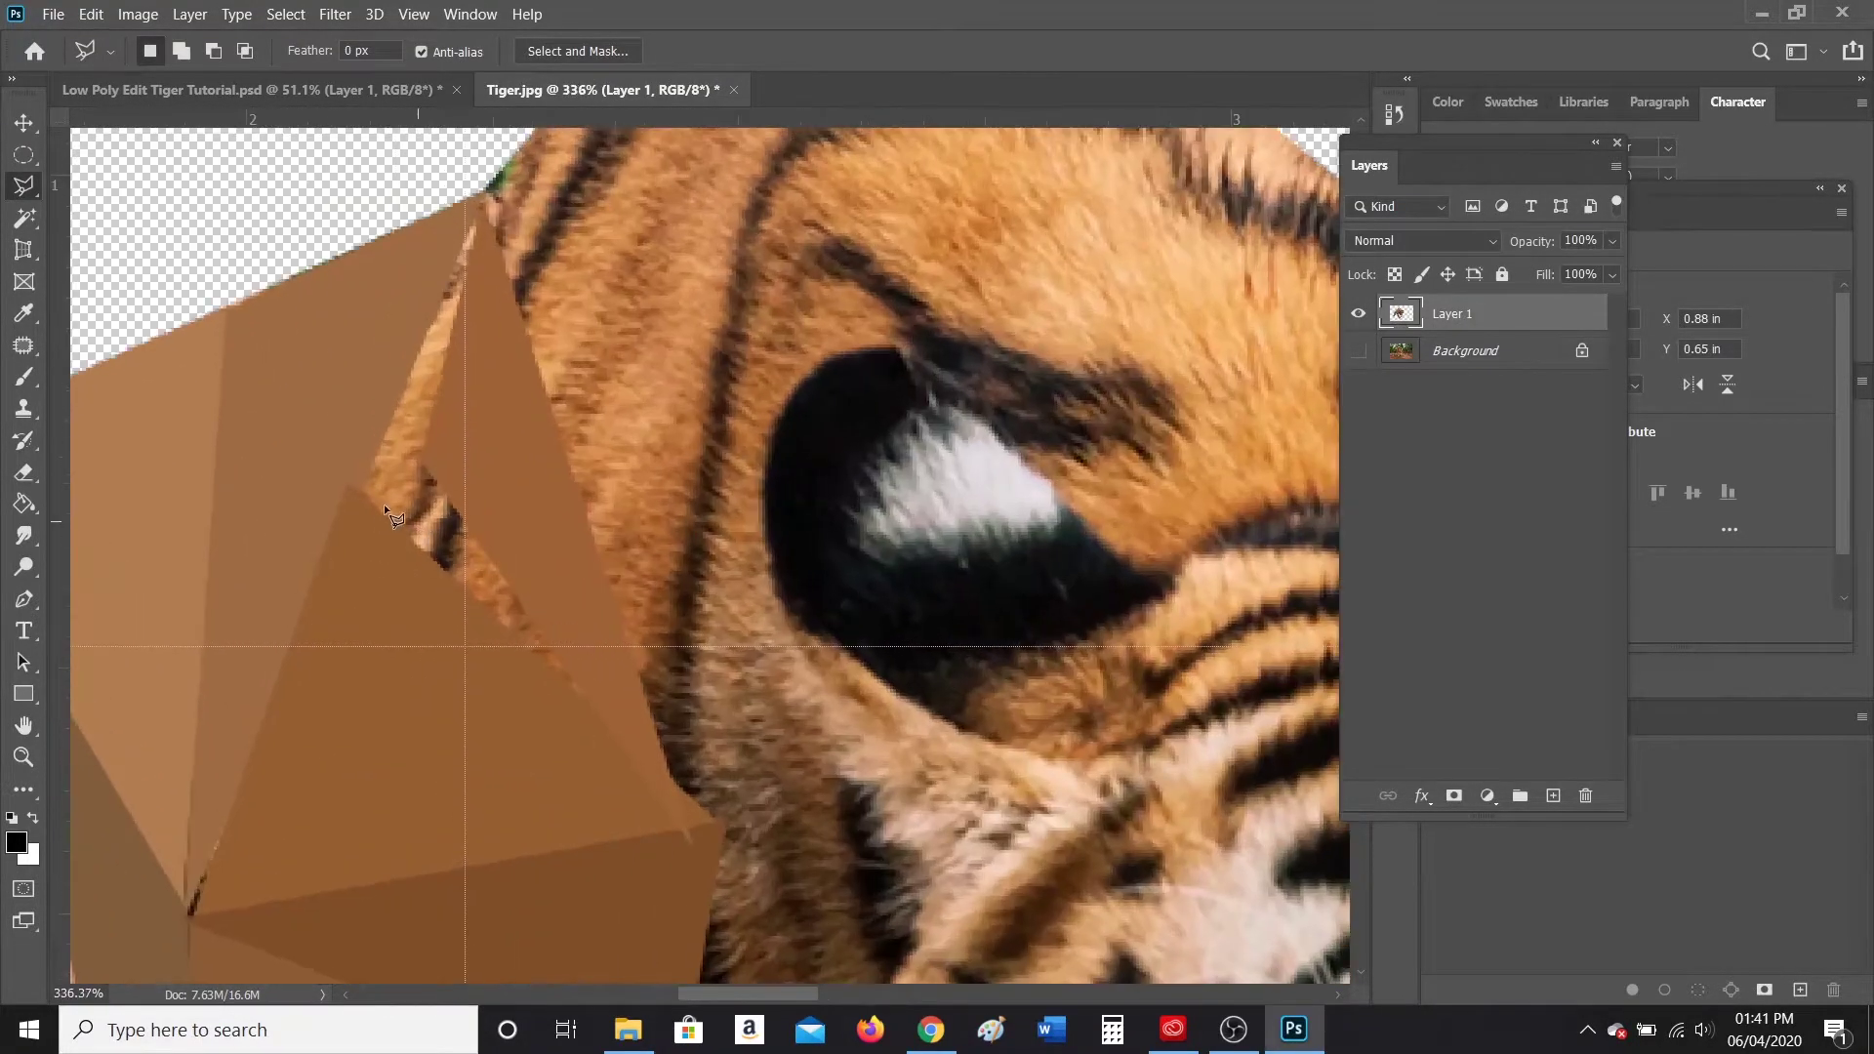
left_click(355, 486)
left_click(594, 706)
double_click(396, 396)
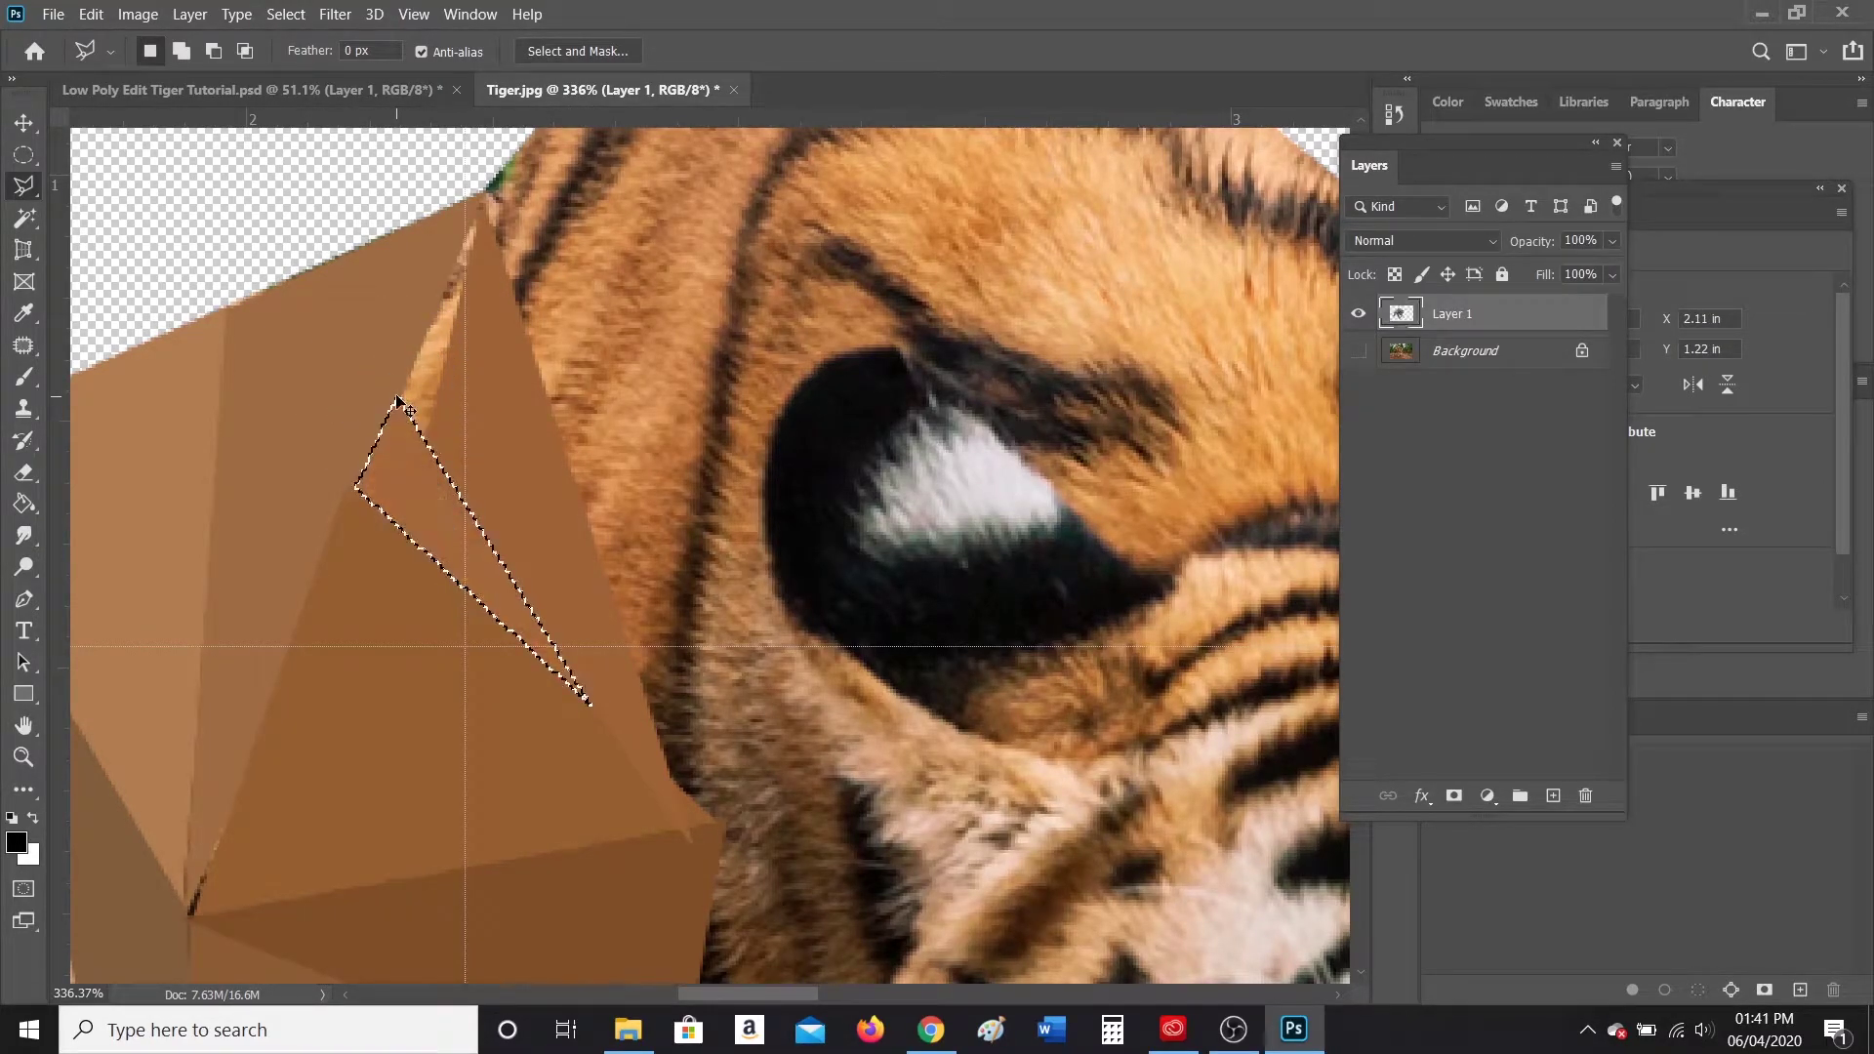
key("ctrl+f")
key("ctrl+d")
scroll(611, 513, "down", 3)
scroll(530, 525, "down", 2)
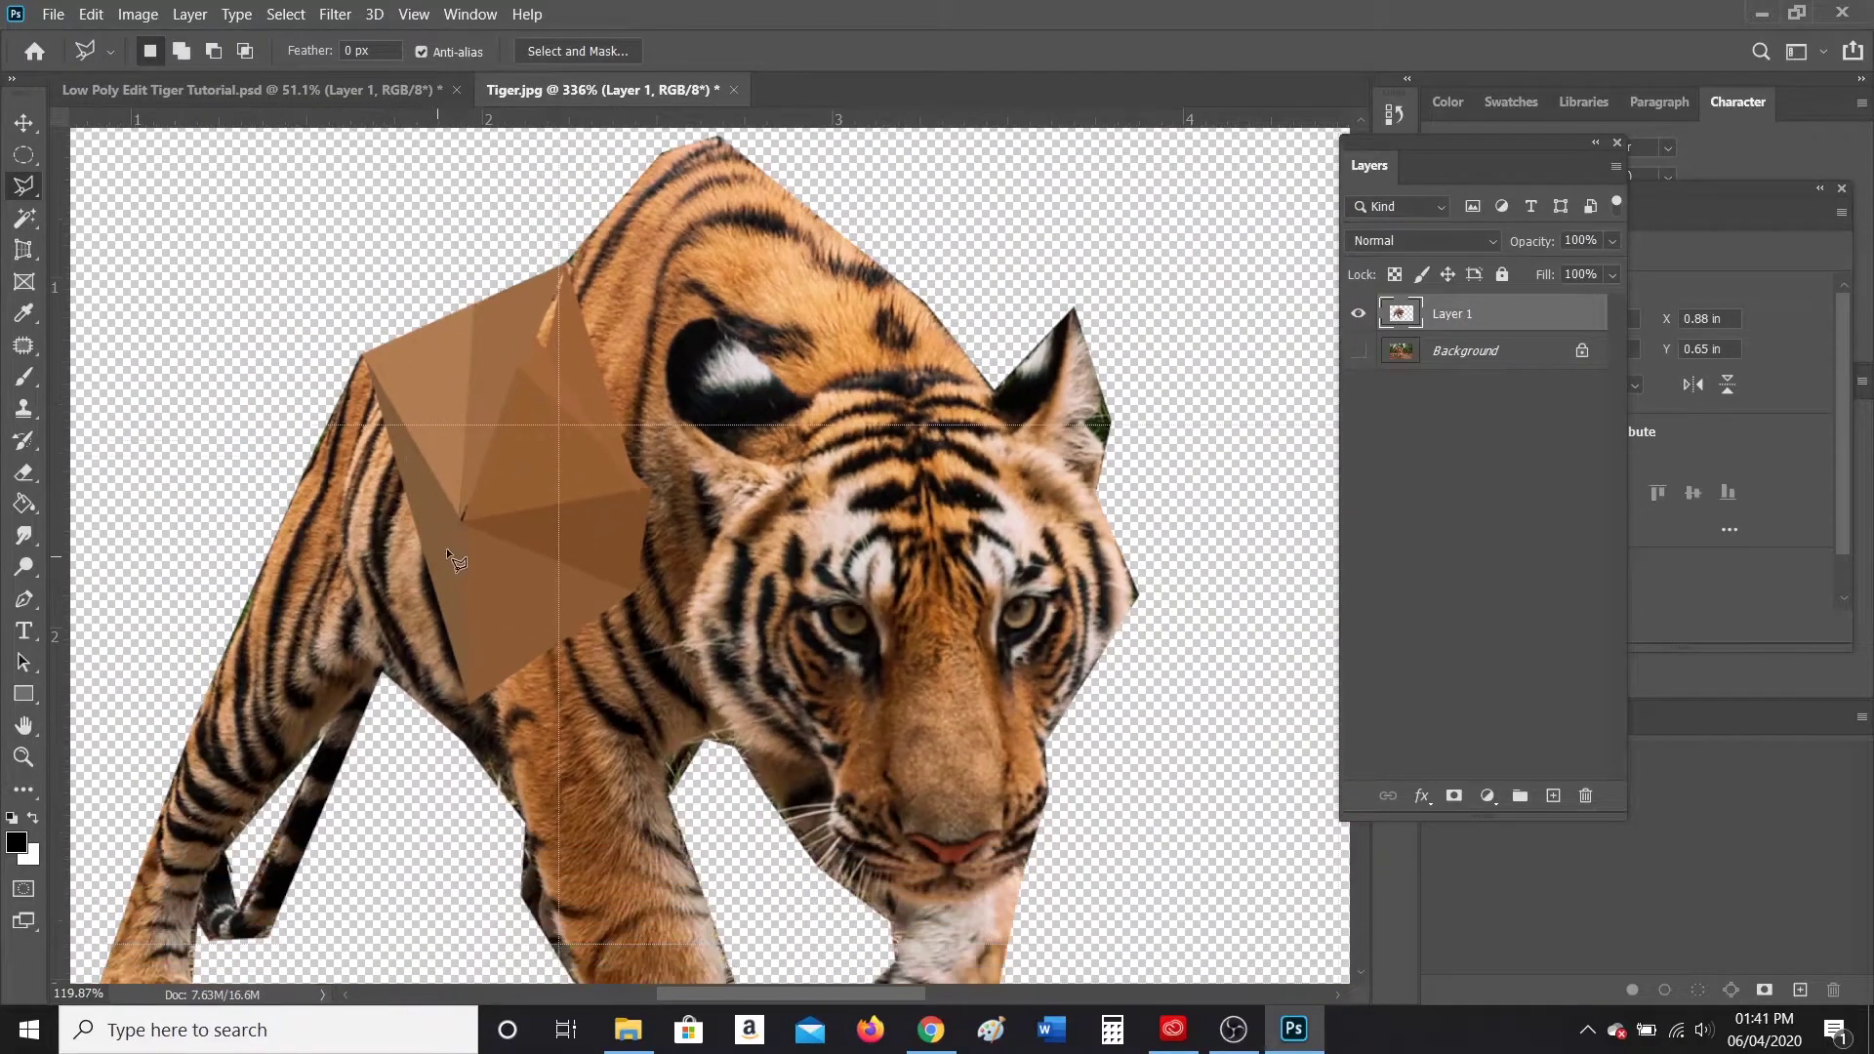
scroll(554, 502, "down", 1)
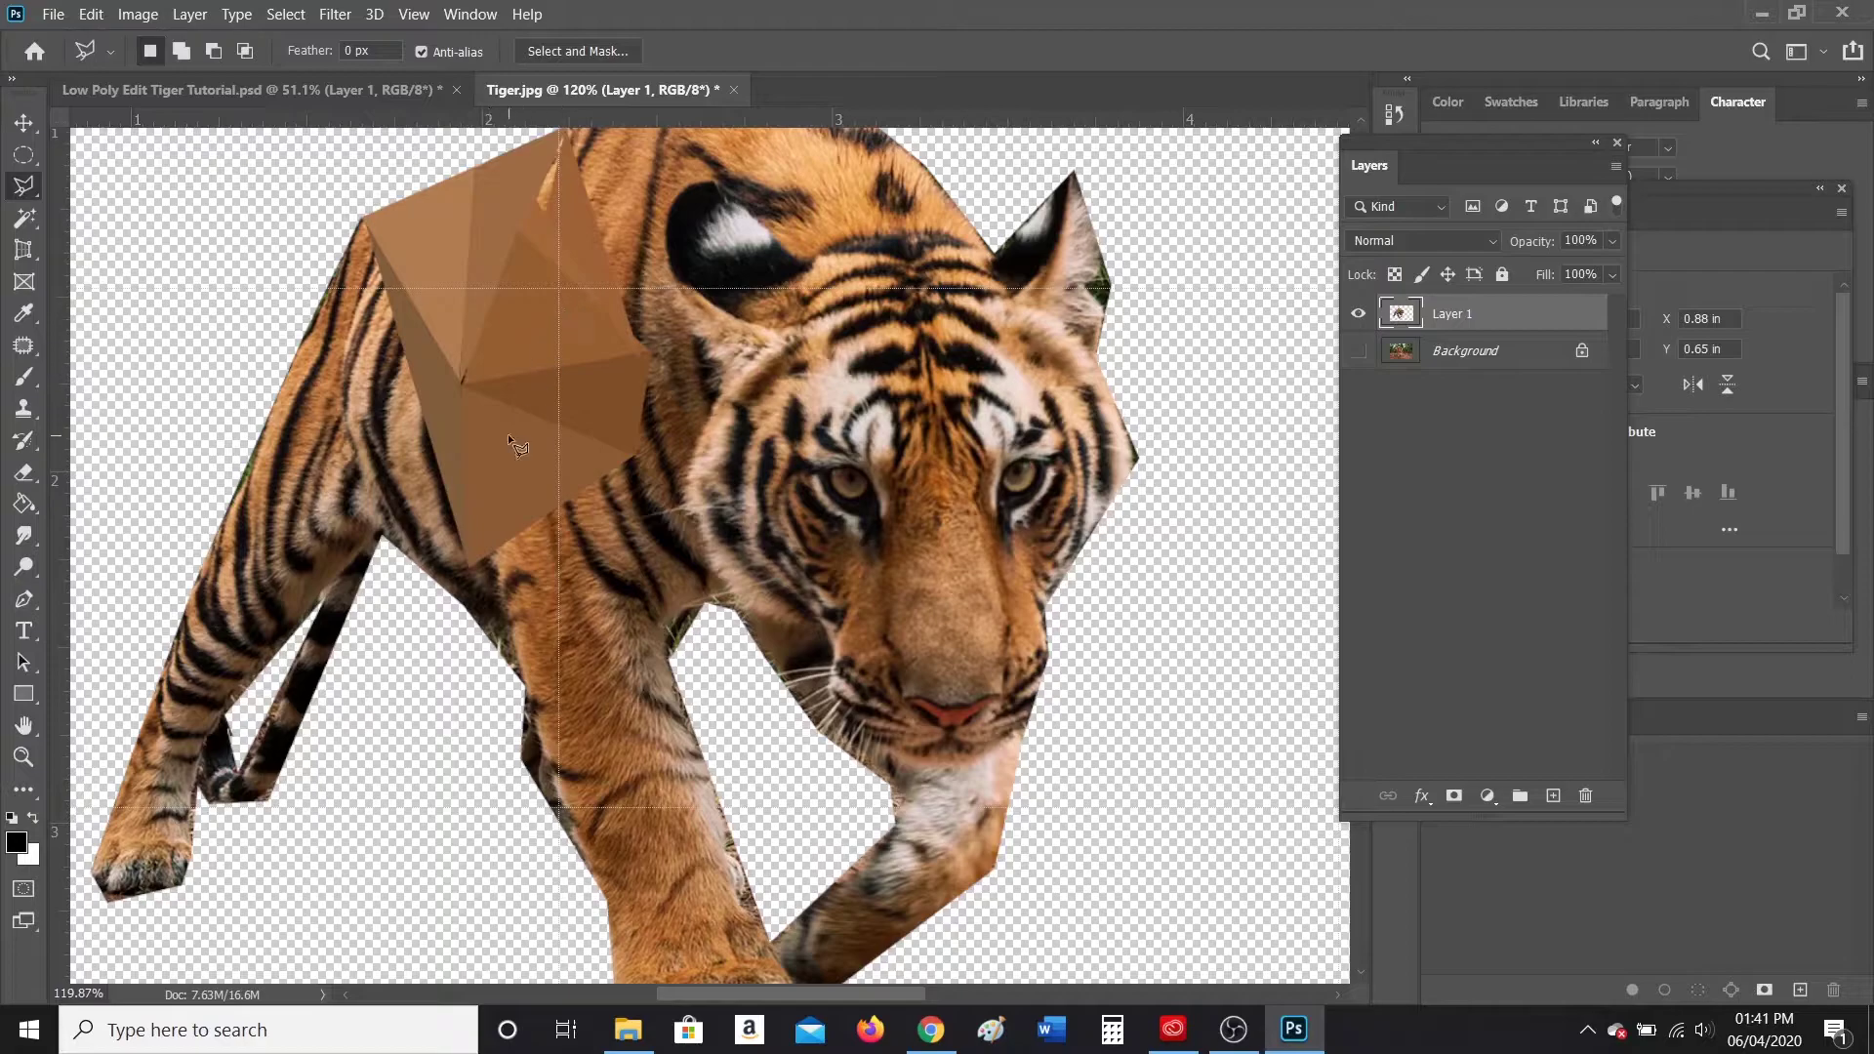
scroll(507, 435, "down", 1)
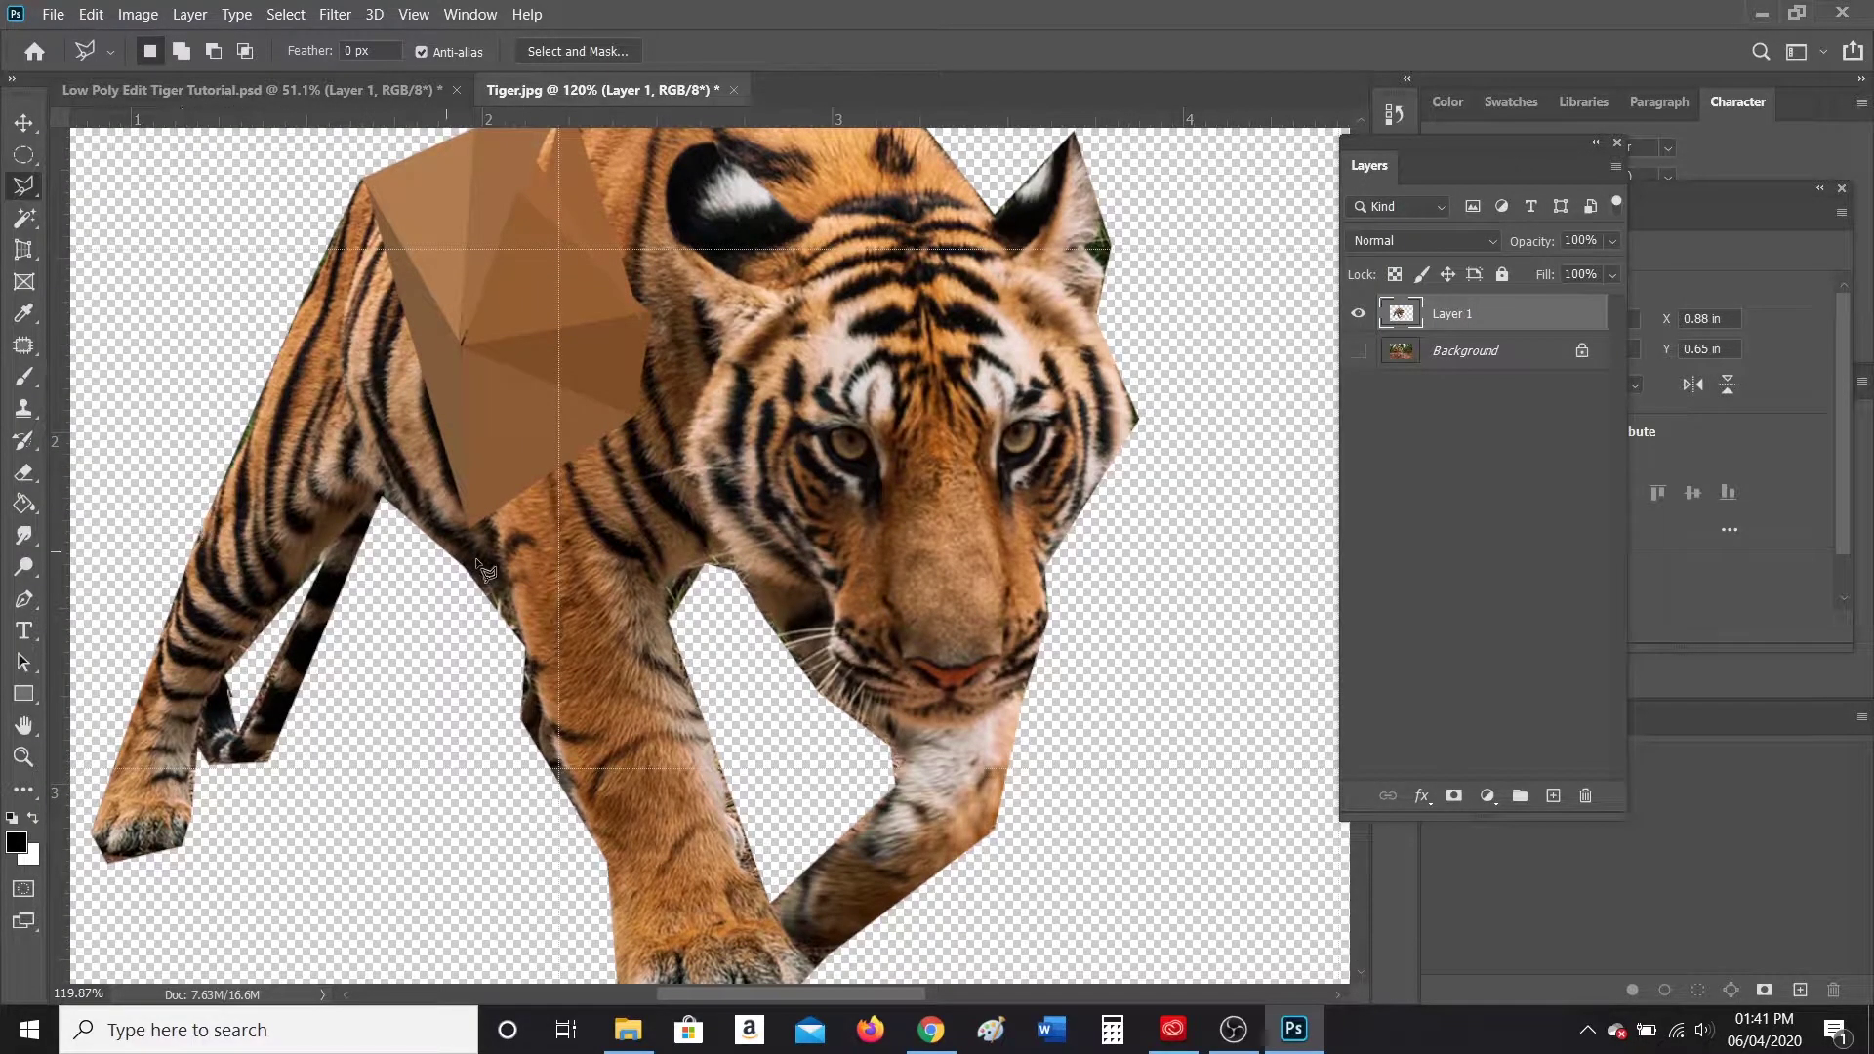
scroll(493, 497, "down", 2)
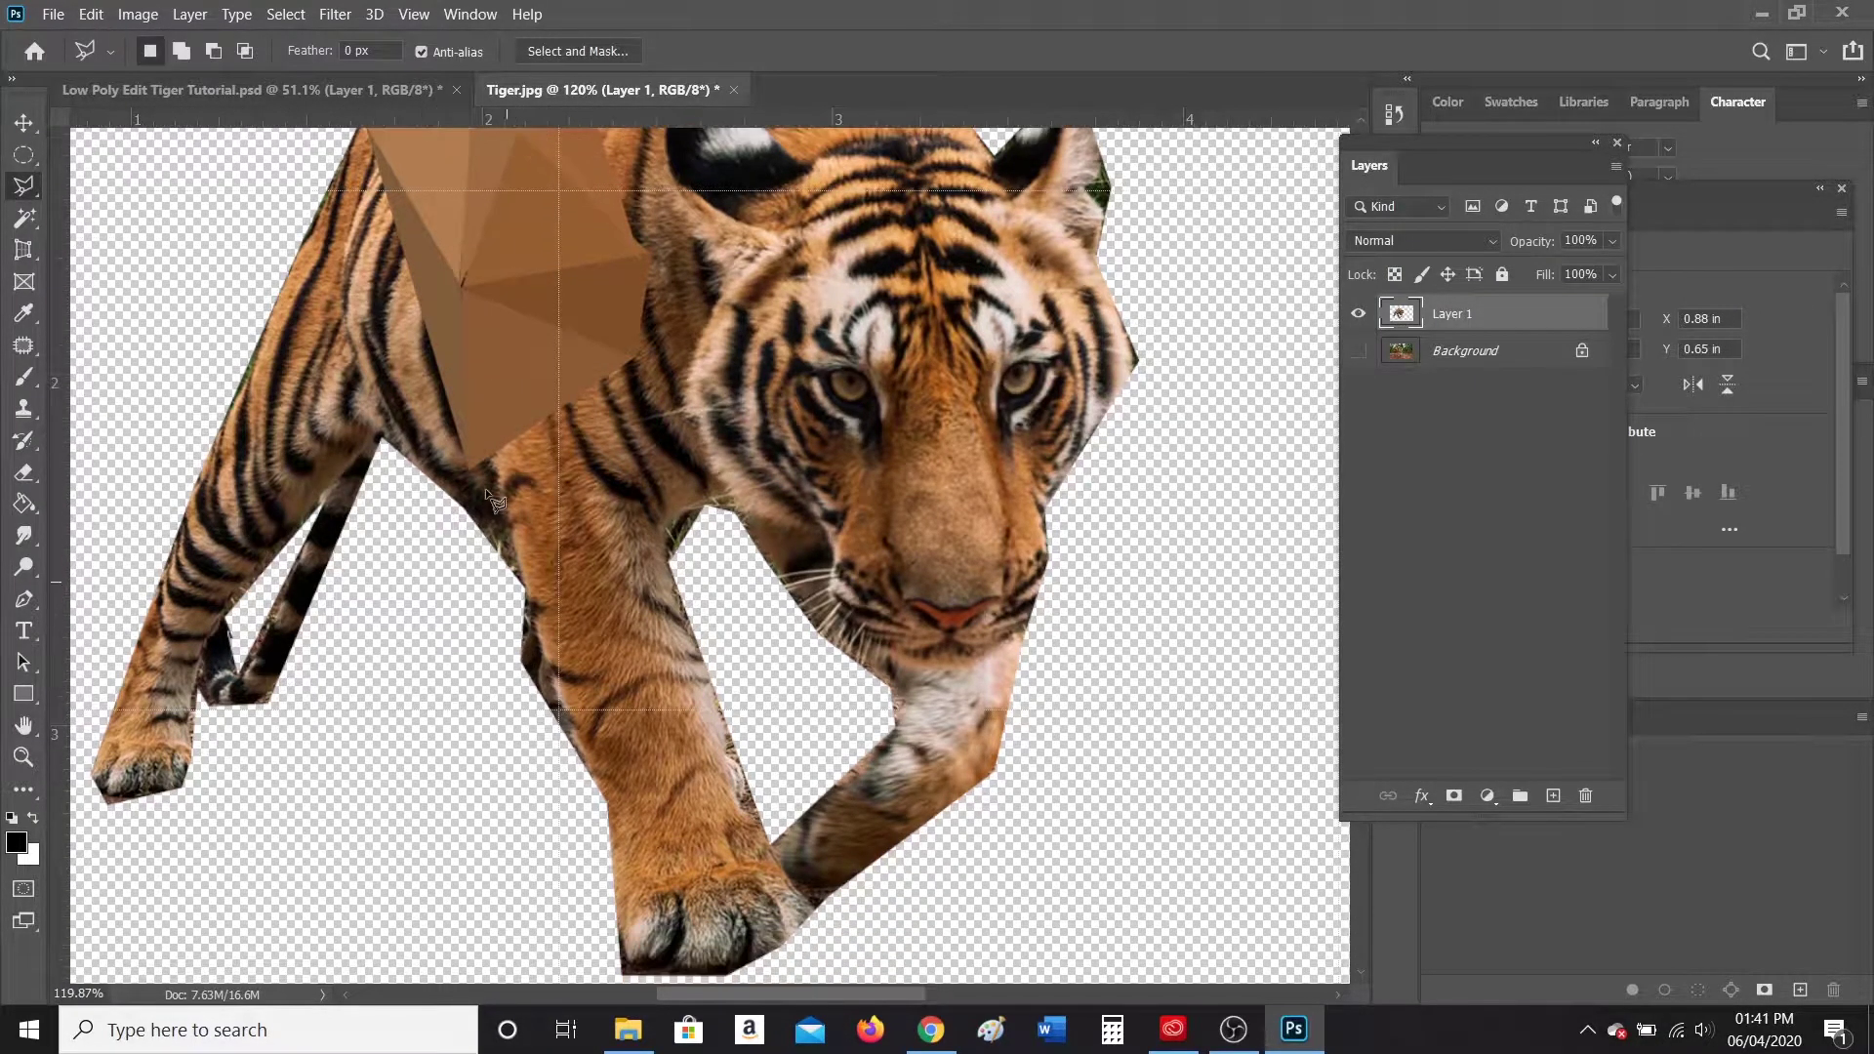
Step: Fill two stacked triangles on the tiger's front leg with averaged brown, repeating the Average filter
left_click(525, 585)
left_click(690, 628)
double_click(564, 700)
key("ctrl+alt+f")
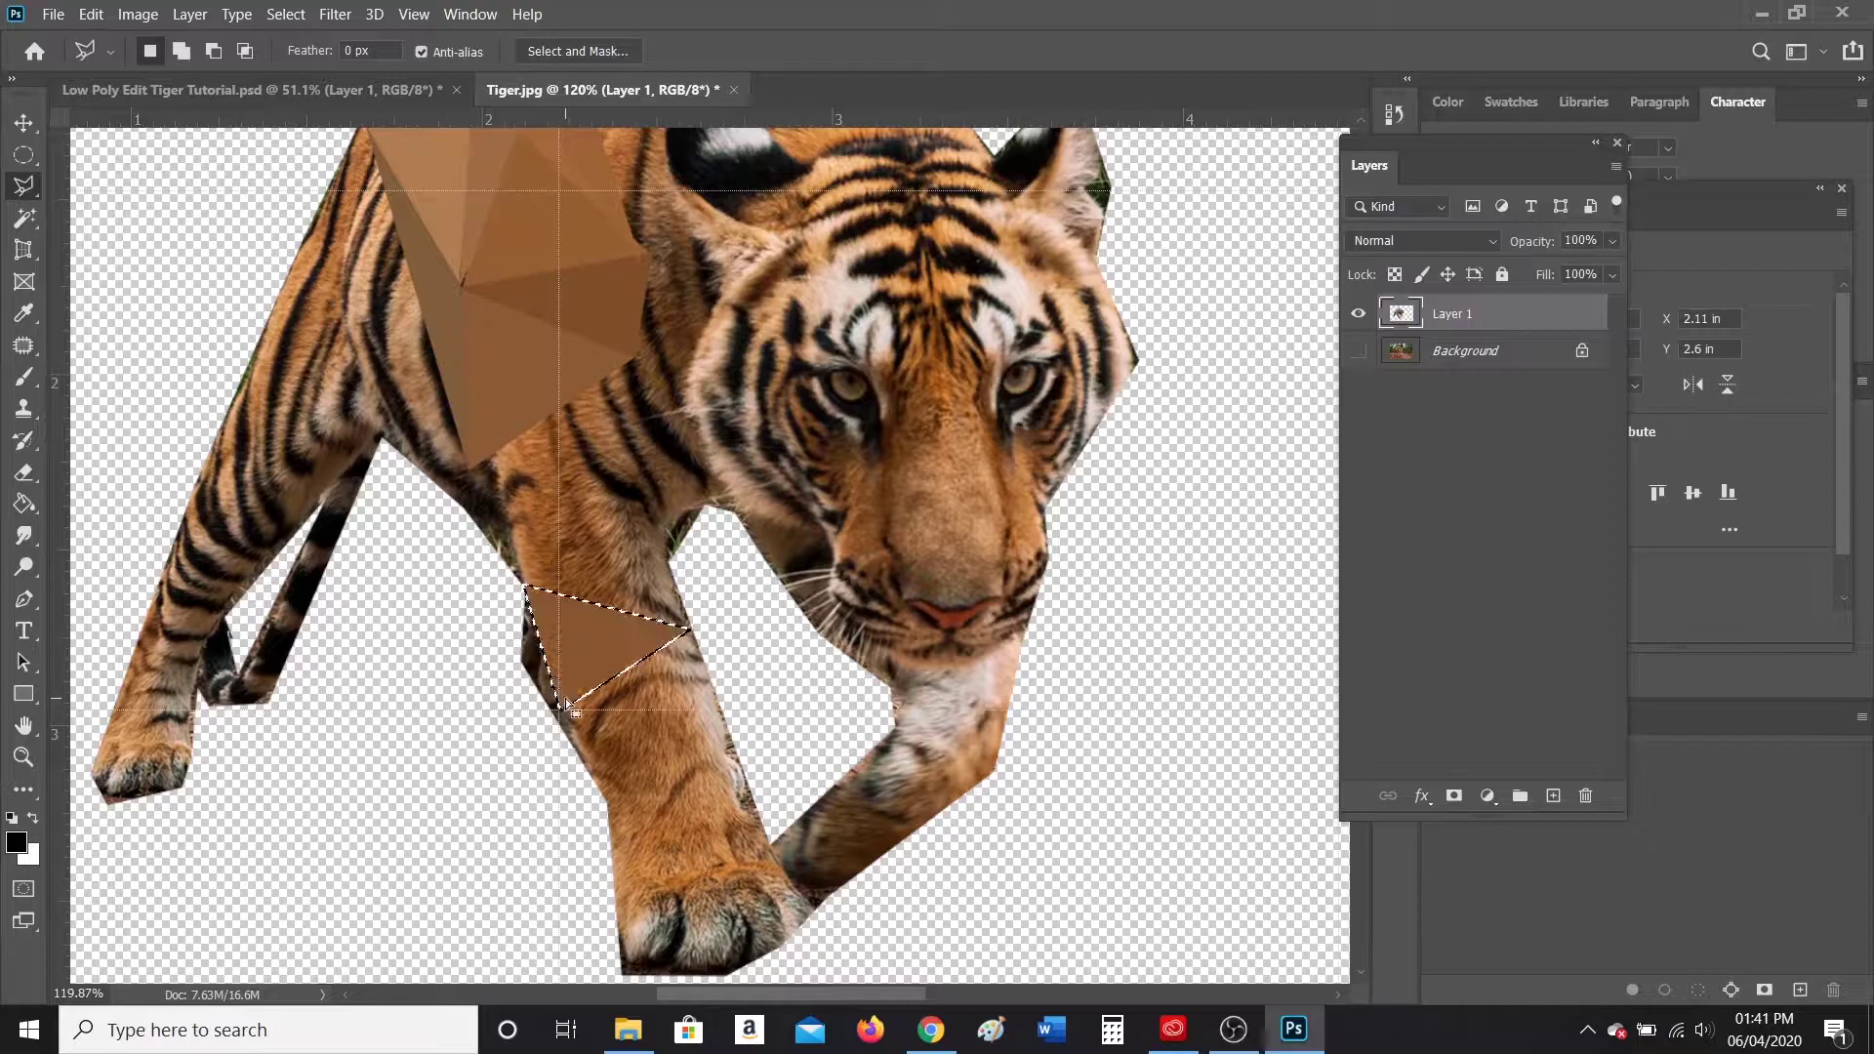
key("ctrl+d")
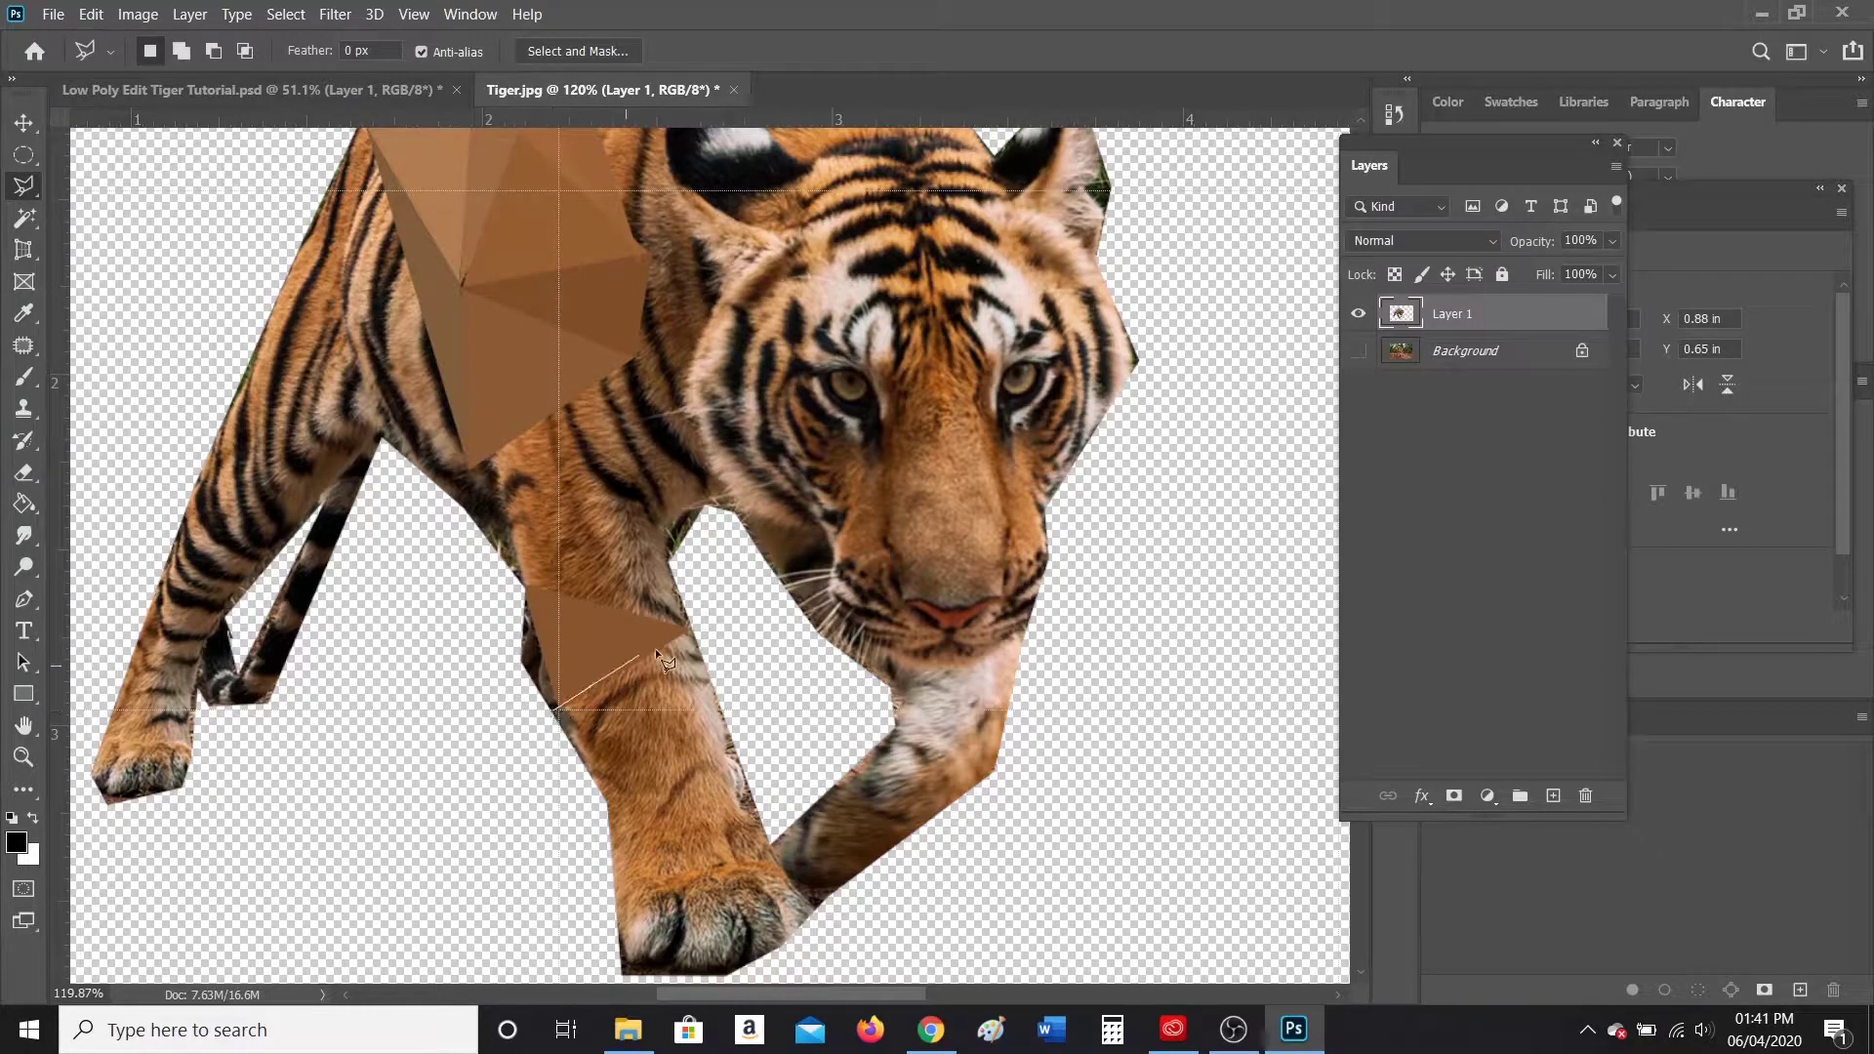
left_click(691, 632)
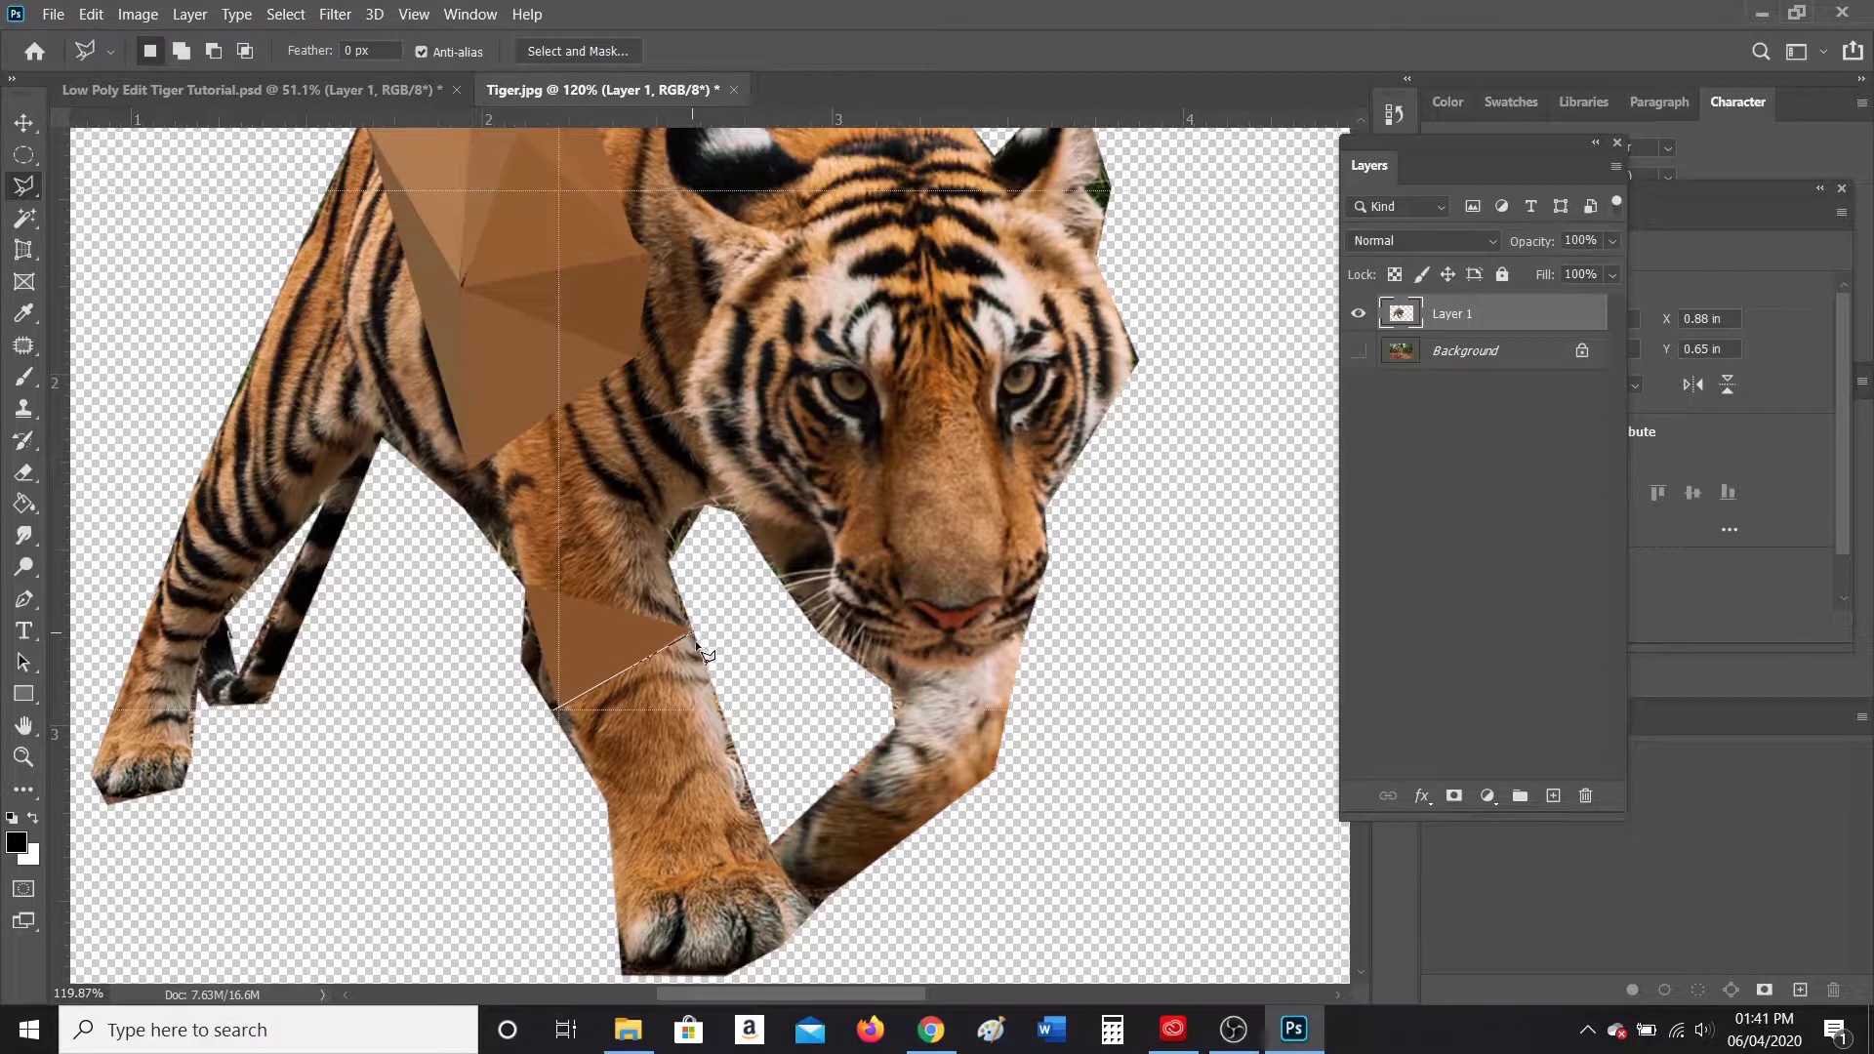
left_click(738, 758)
left_click(553, 711)
key("ctrl+f")
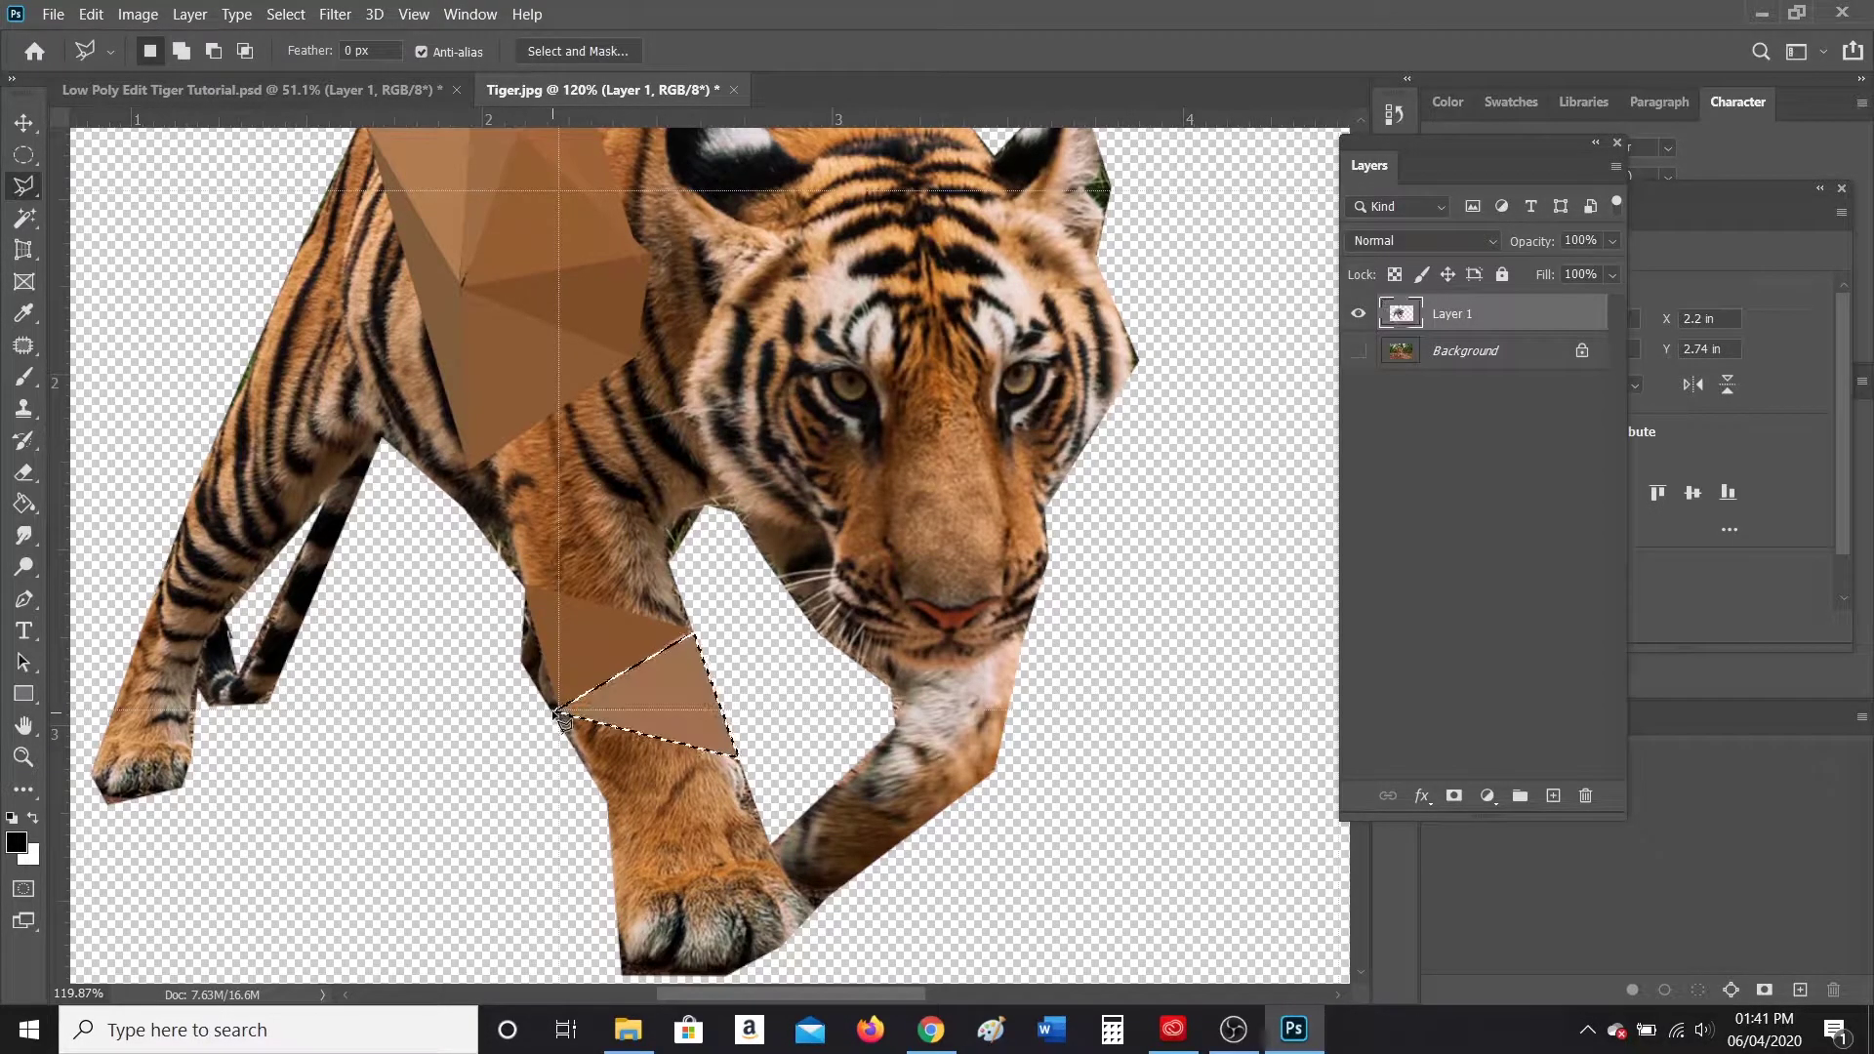
key("ctrl+d")
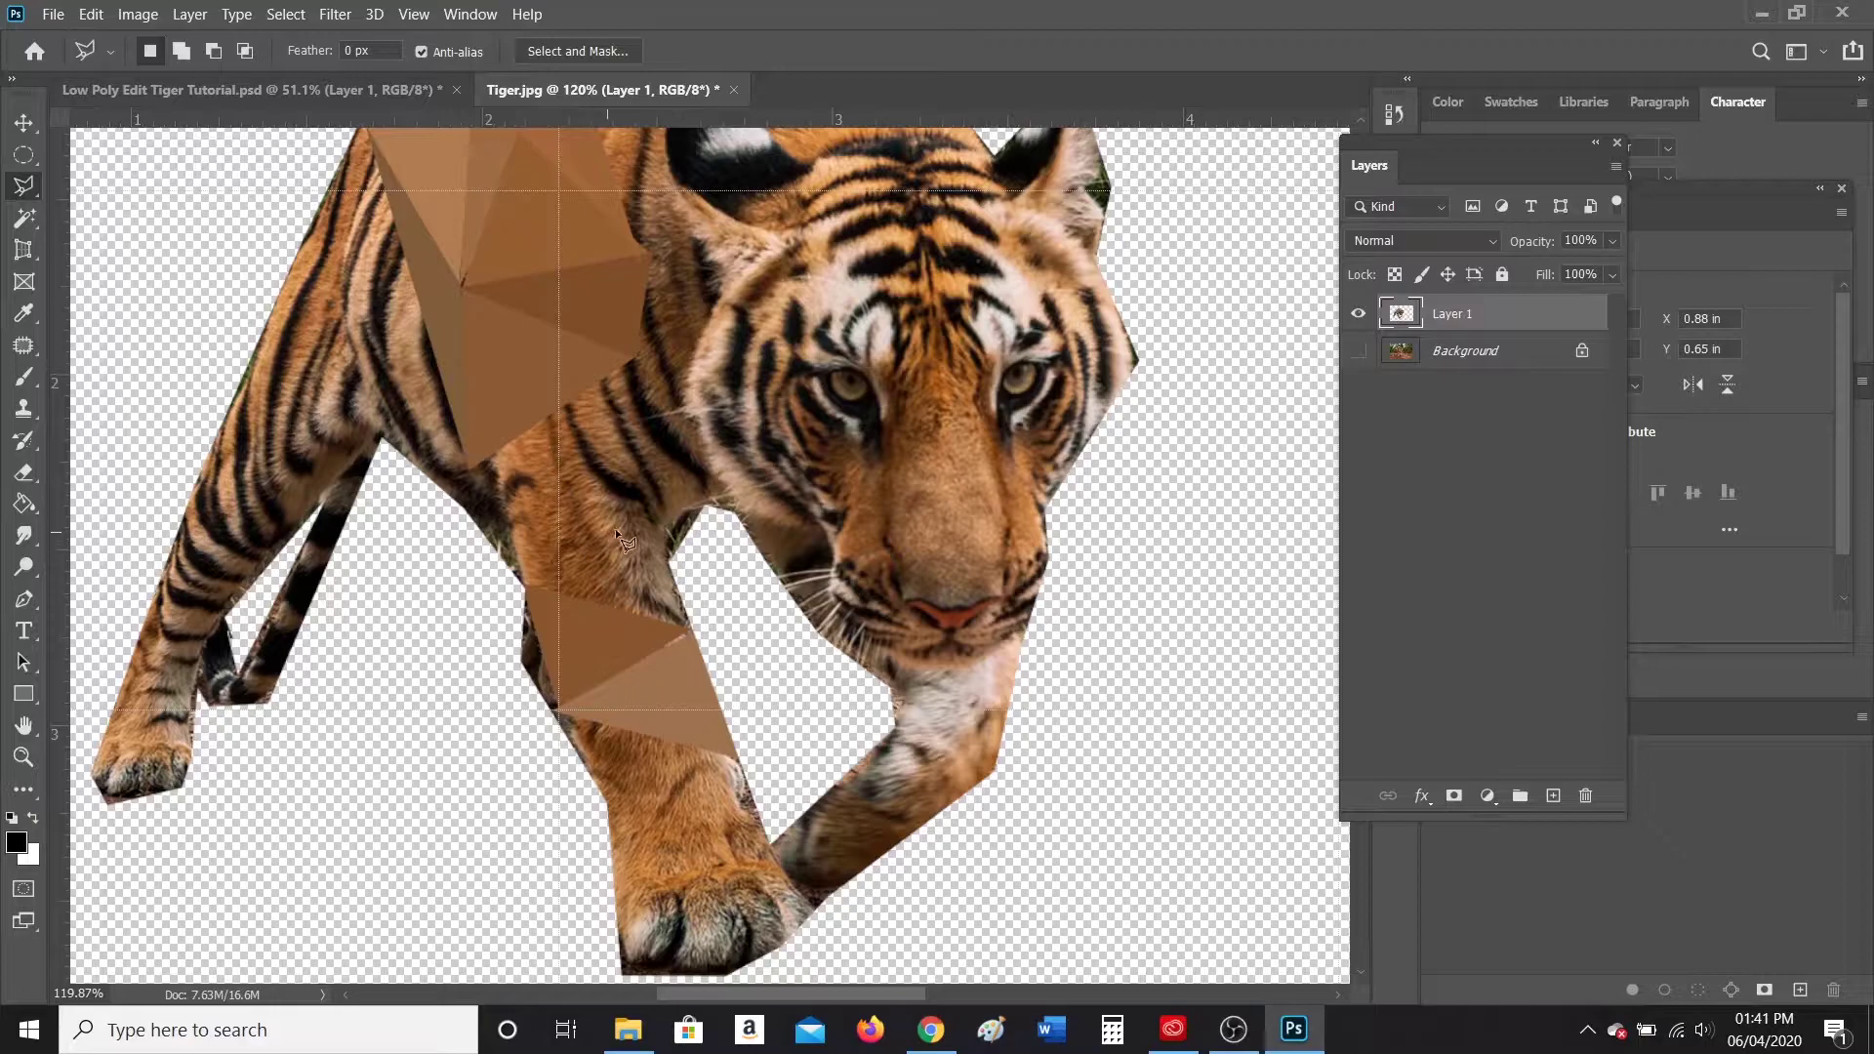
scroll(613, 532, "up", 3)
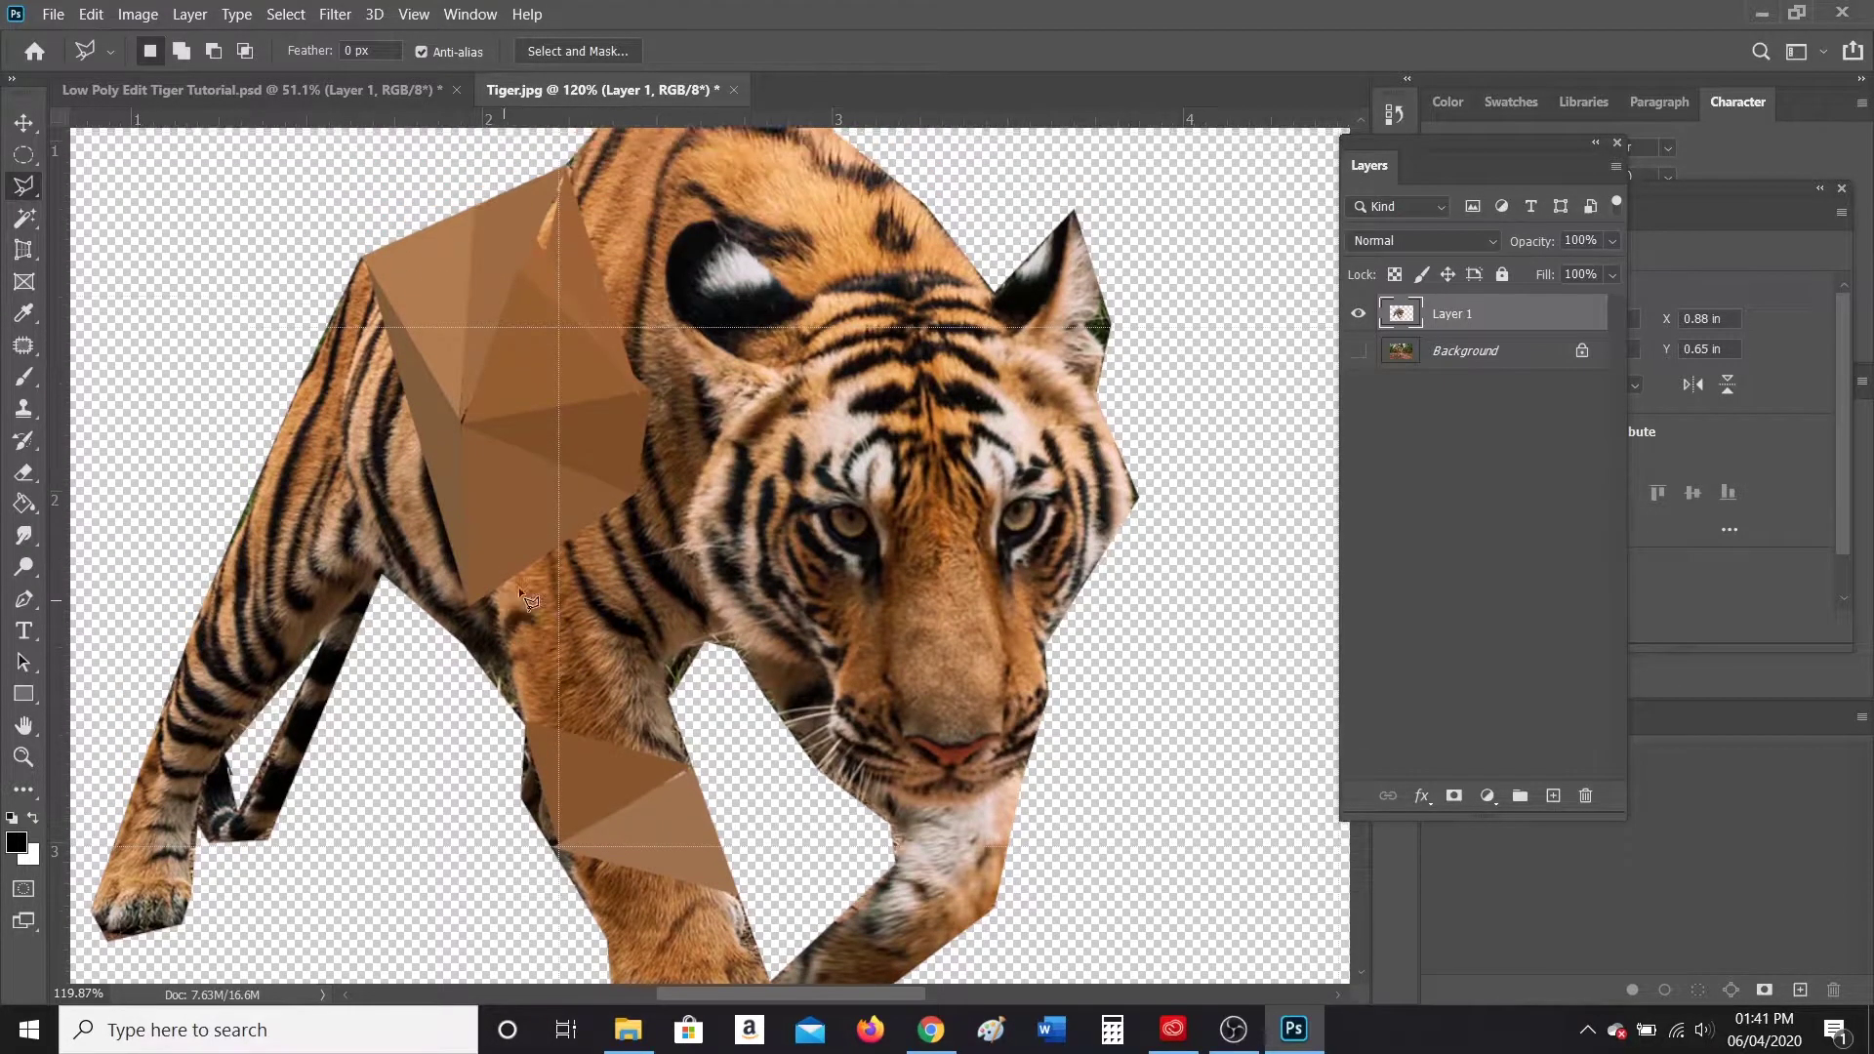
scroll(528, 582, "up", 2)
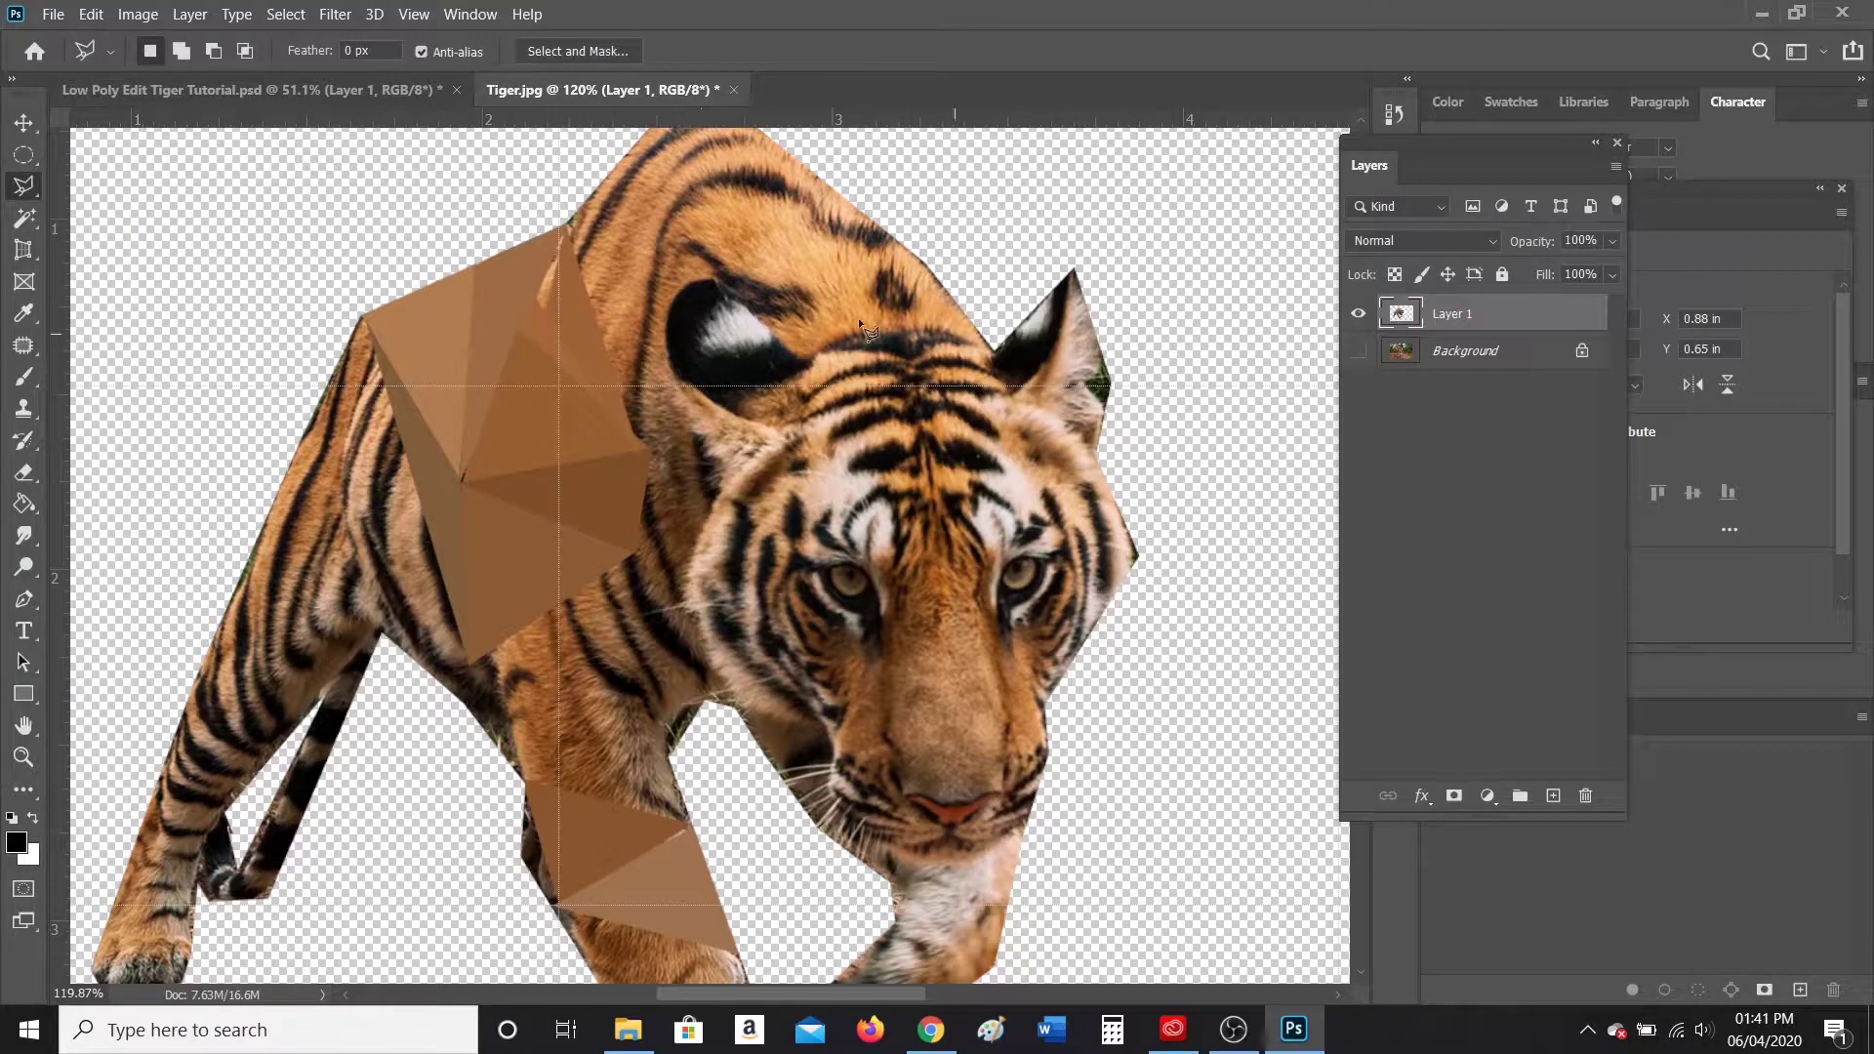
Step: In the Low Poly Edit Tiger Tutorial document, show Layer 1 copy instead of Layer 1 and nudge it down-right
left_click(326, 83)
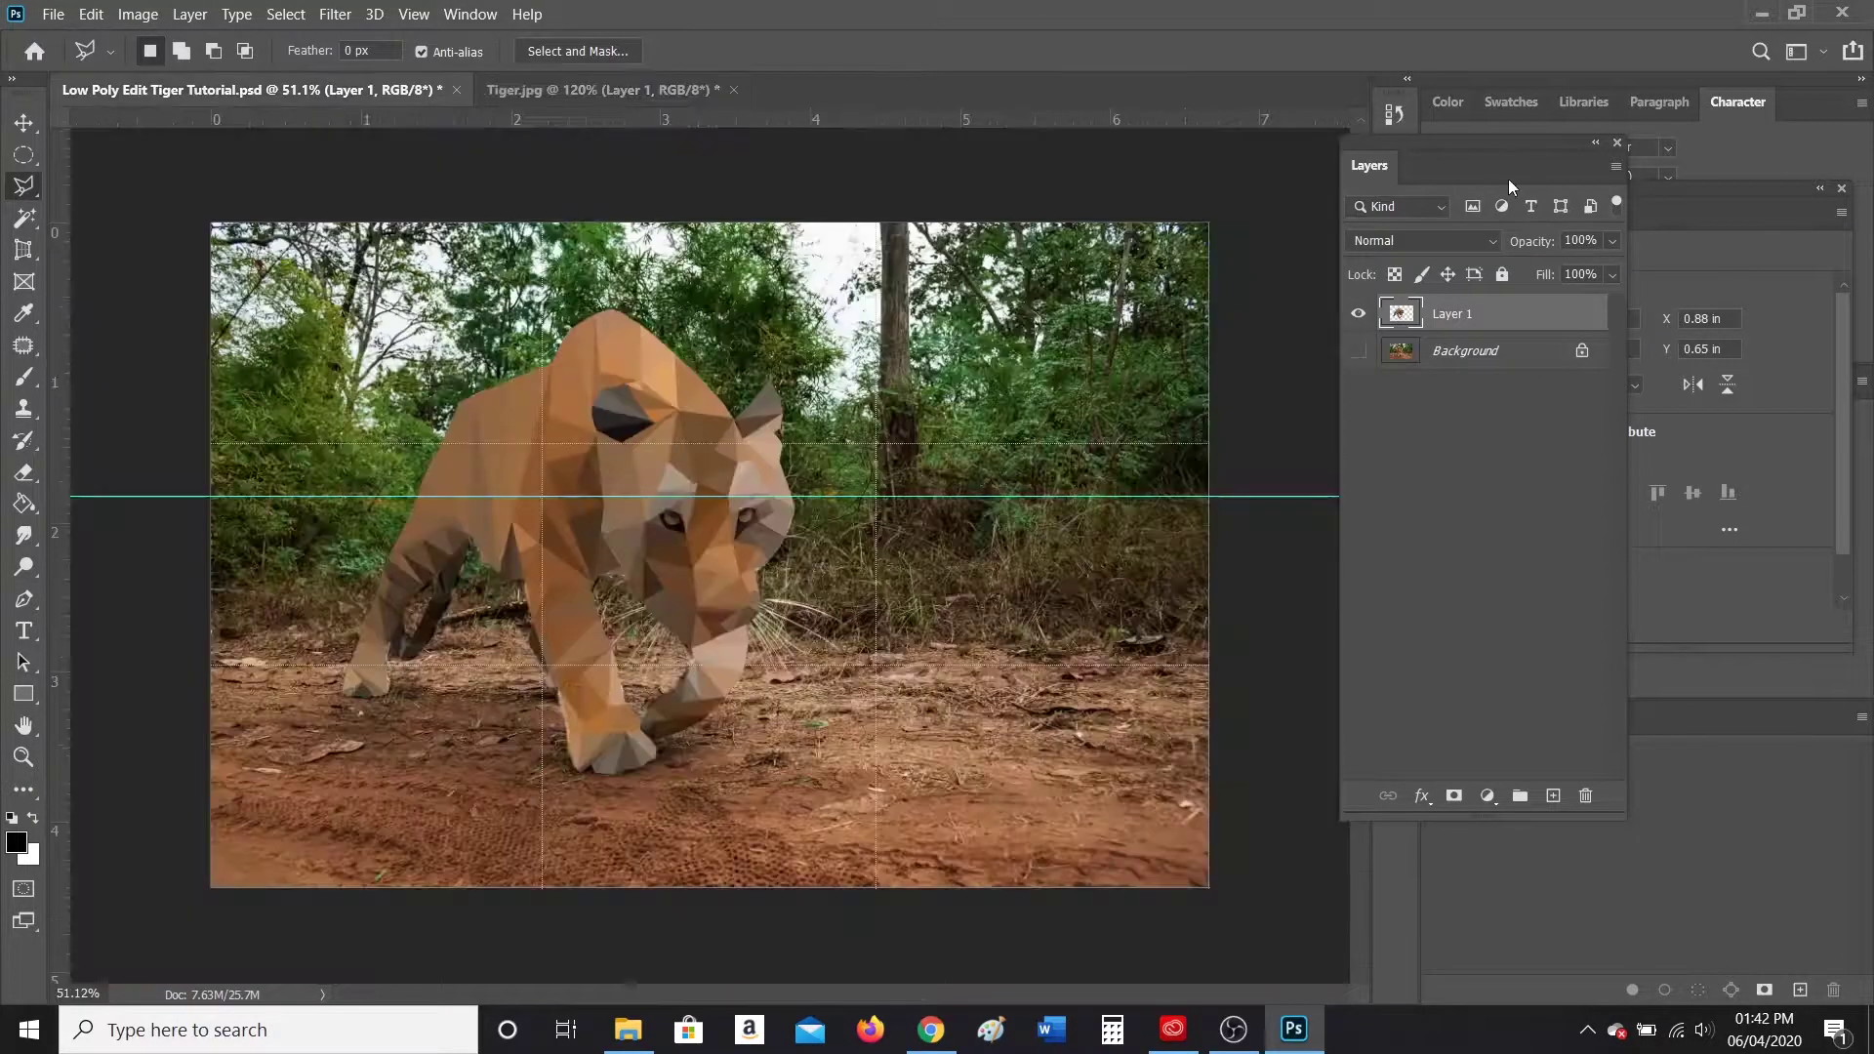
left_click(1357, 351)
left_click(1358, 314)
scroll(632, 636, "up", 3)
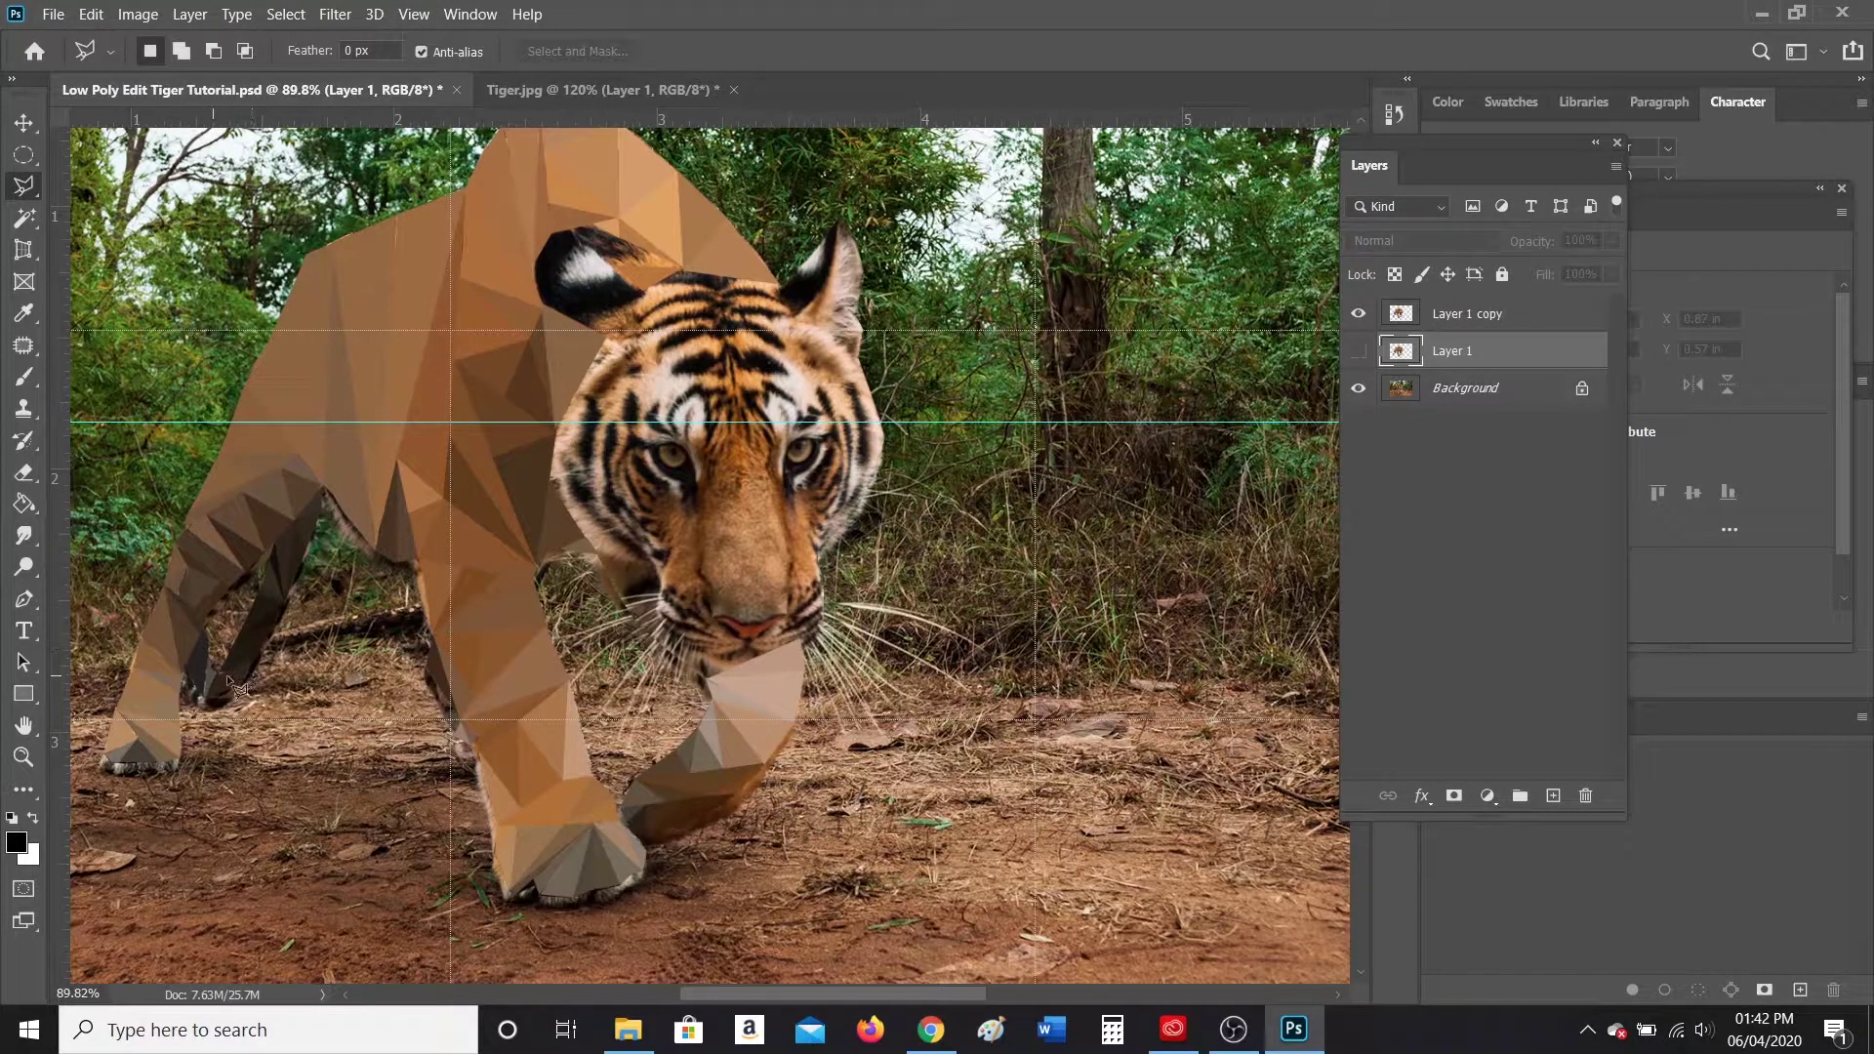
left_click(24, 123)
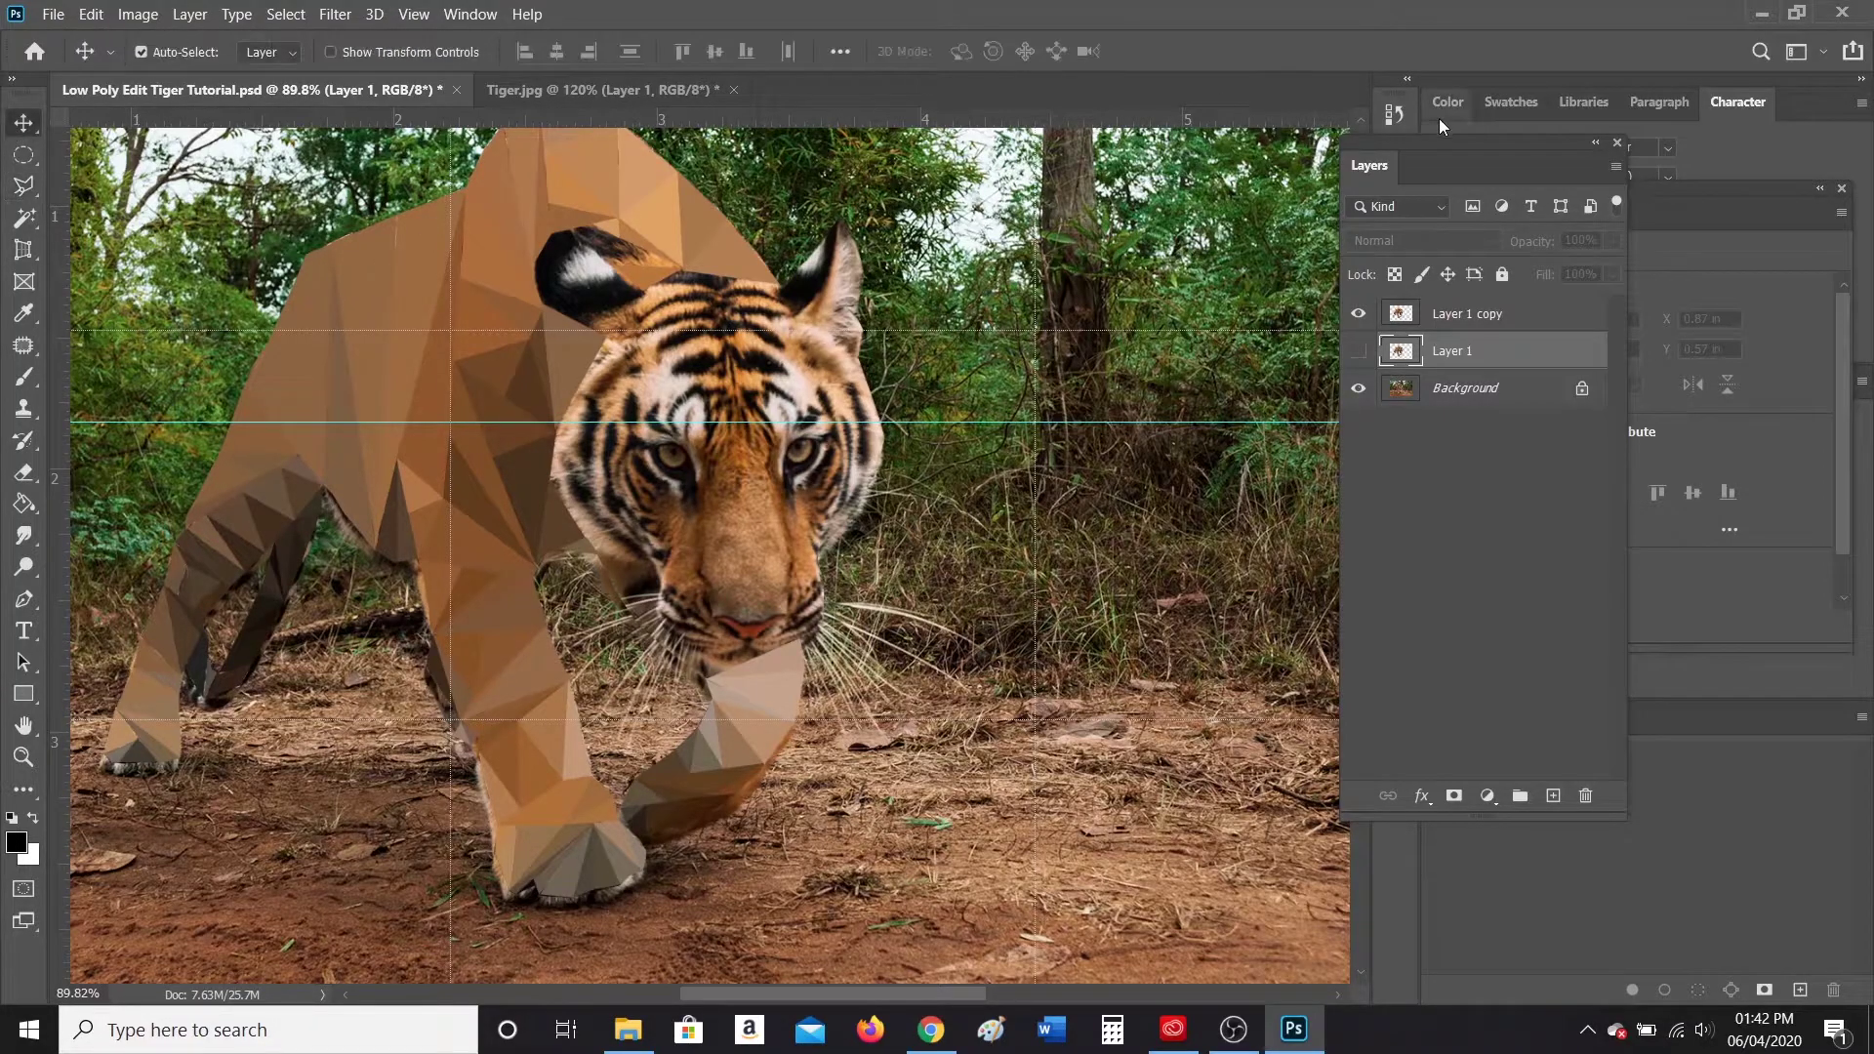
left_click_drag(597, 467, 606, 479)
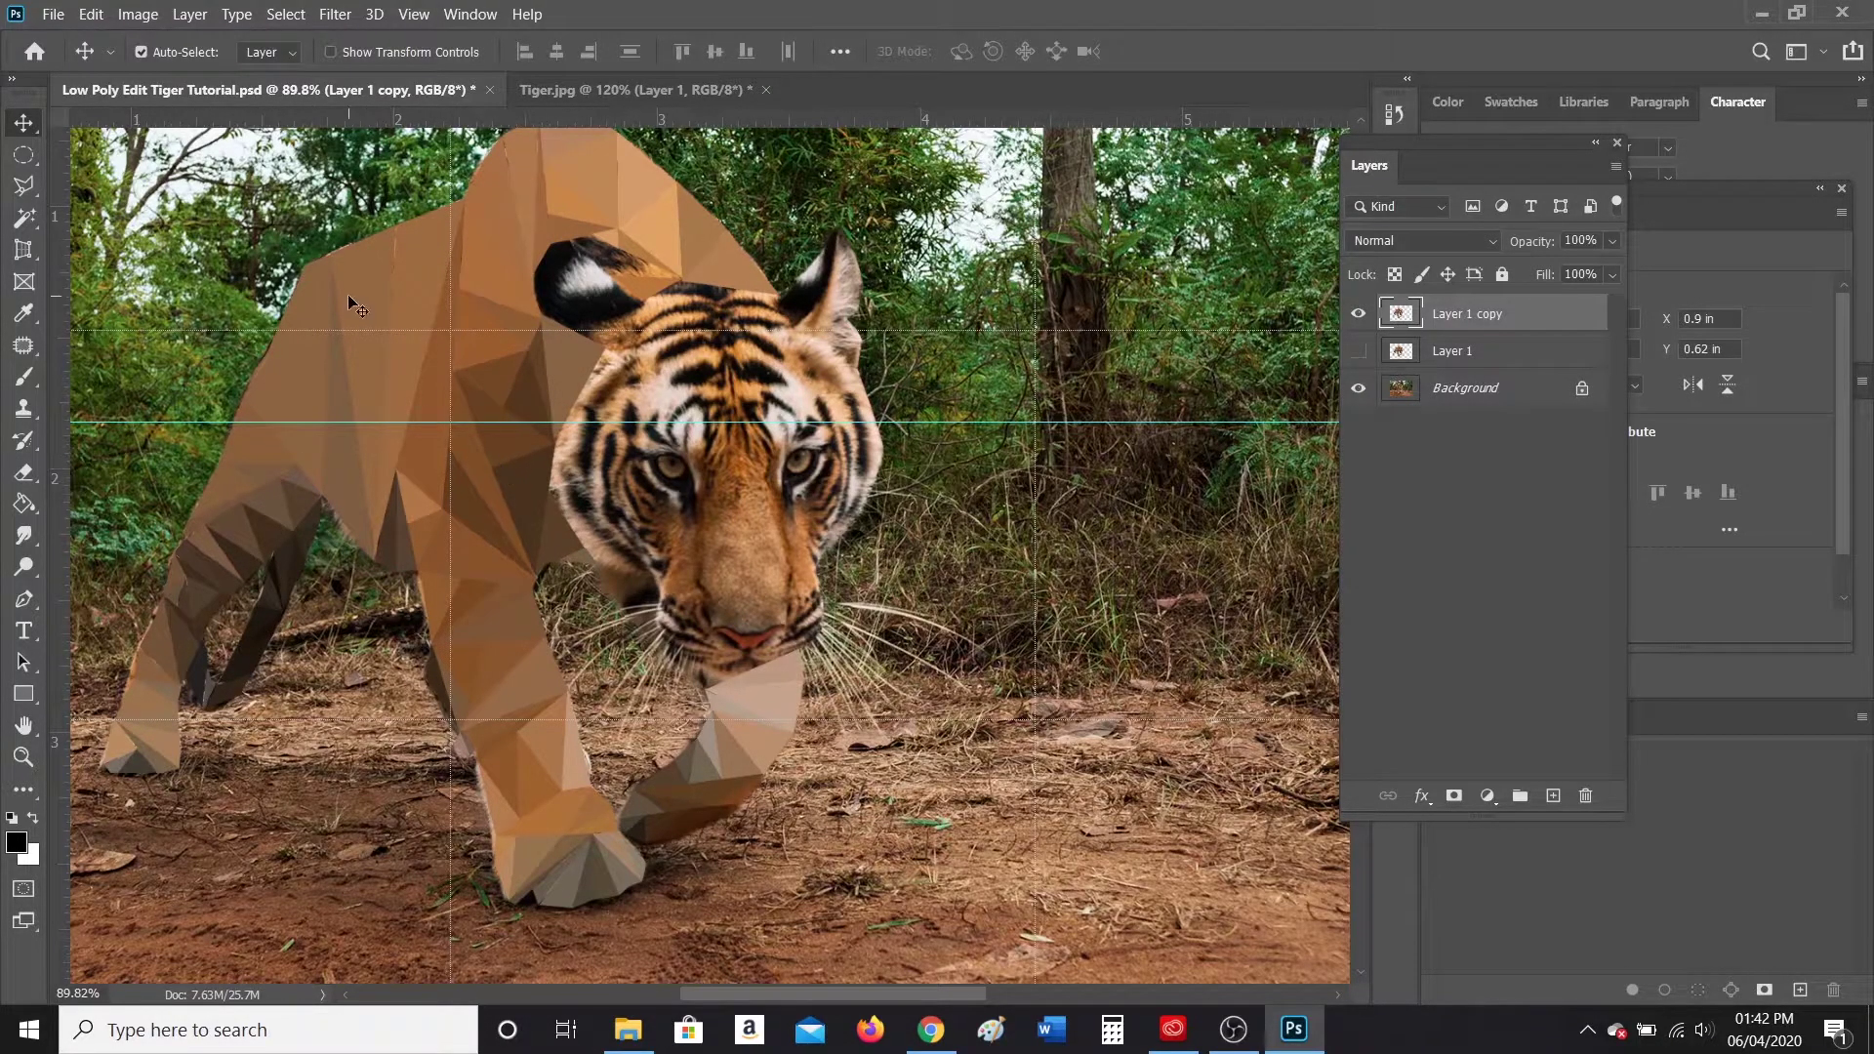
Step: Fill a triangle over the tiger's forehead and eye in Tiger.jpg with its averaged brown, then go back to the .psd
left_click(566, 90)
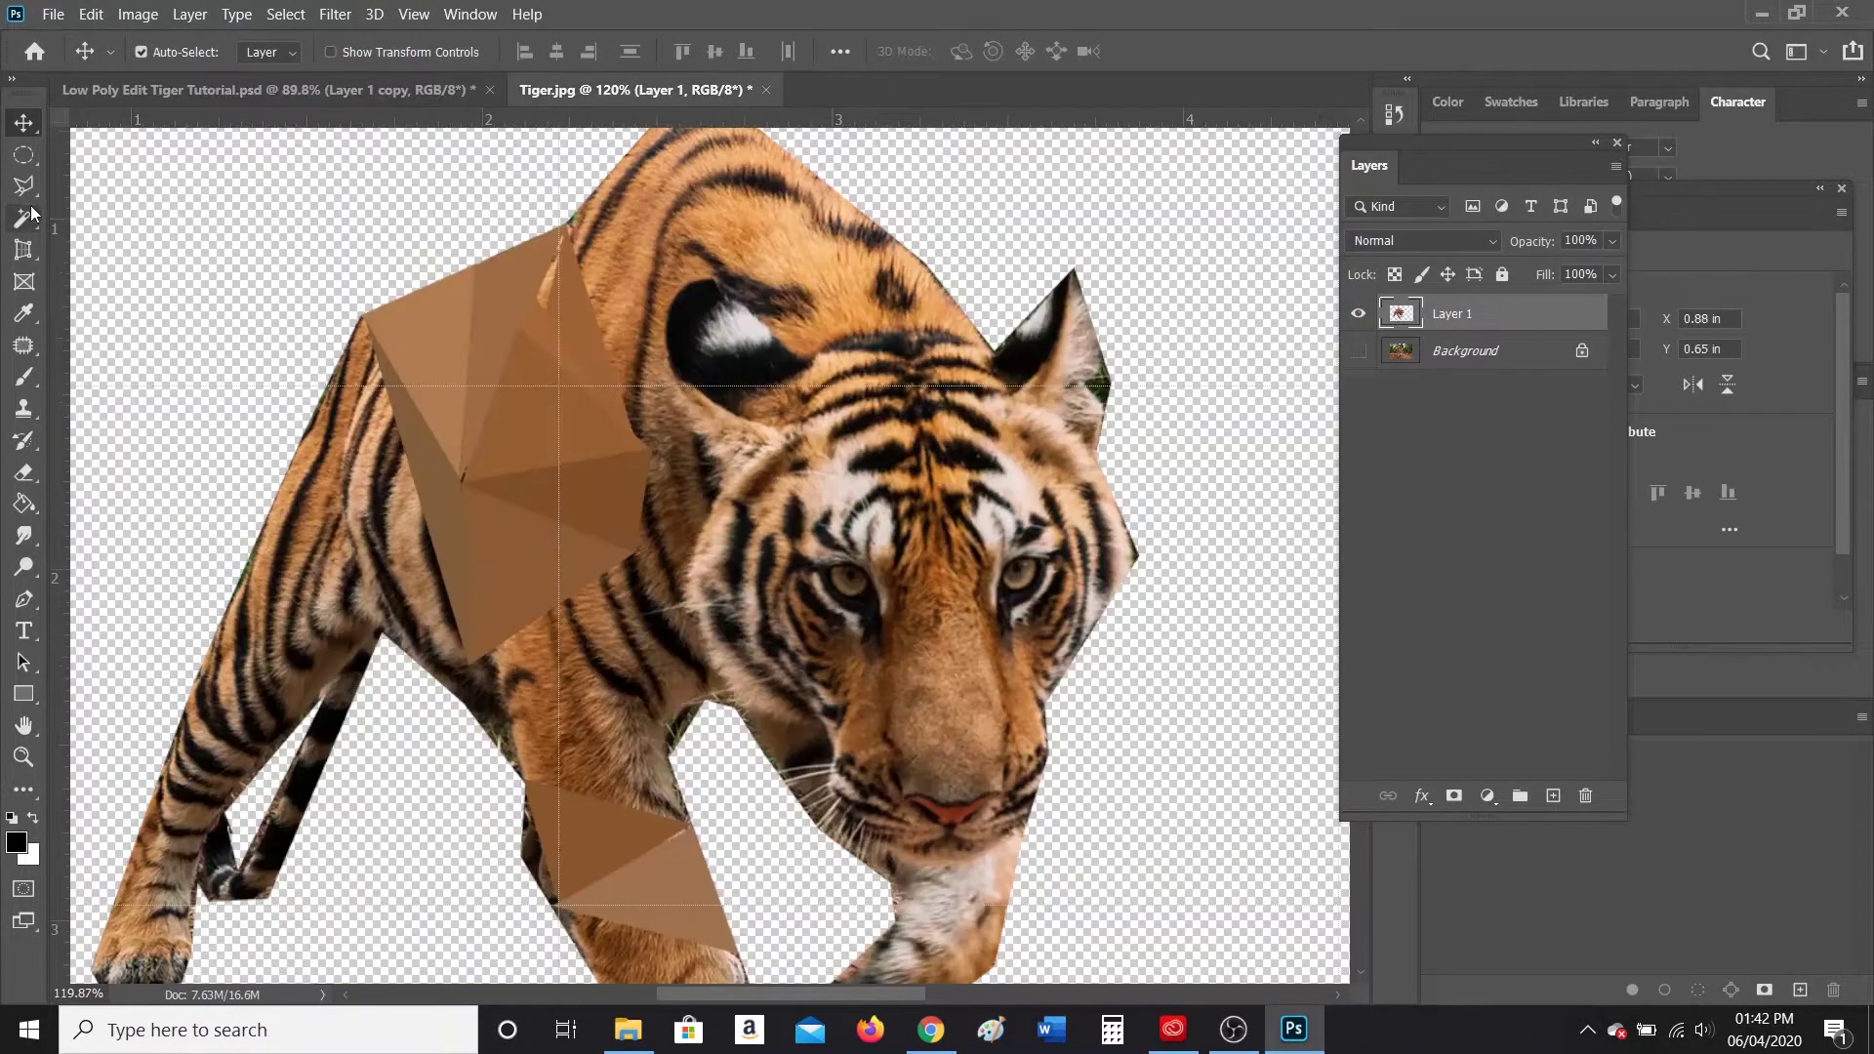
key("l")
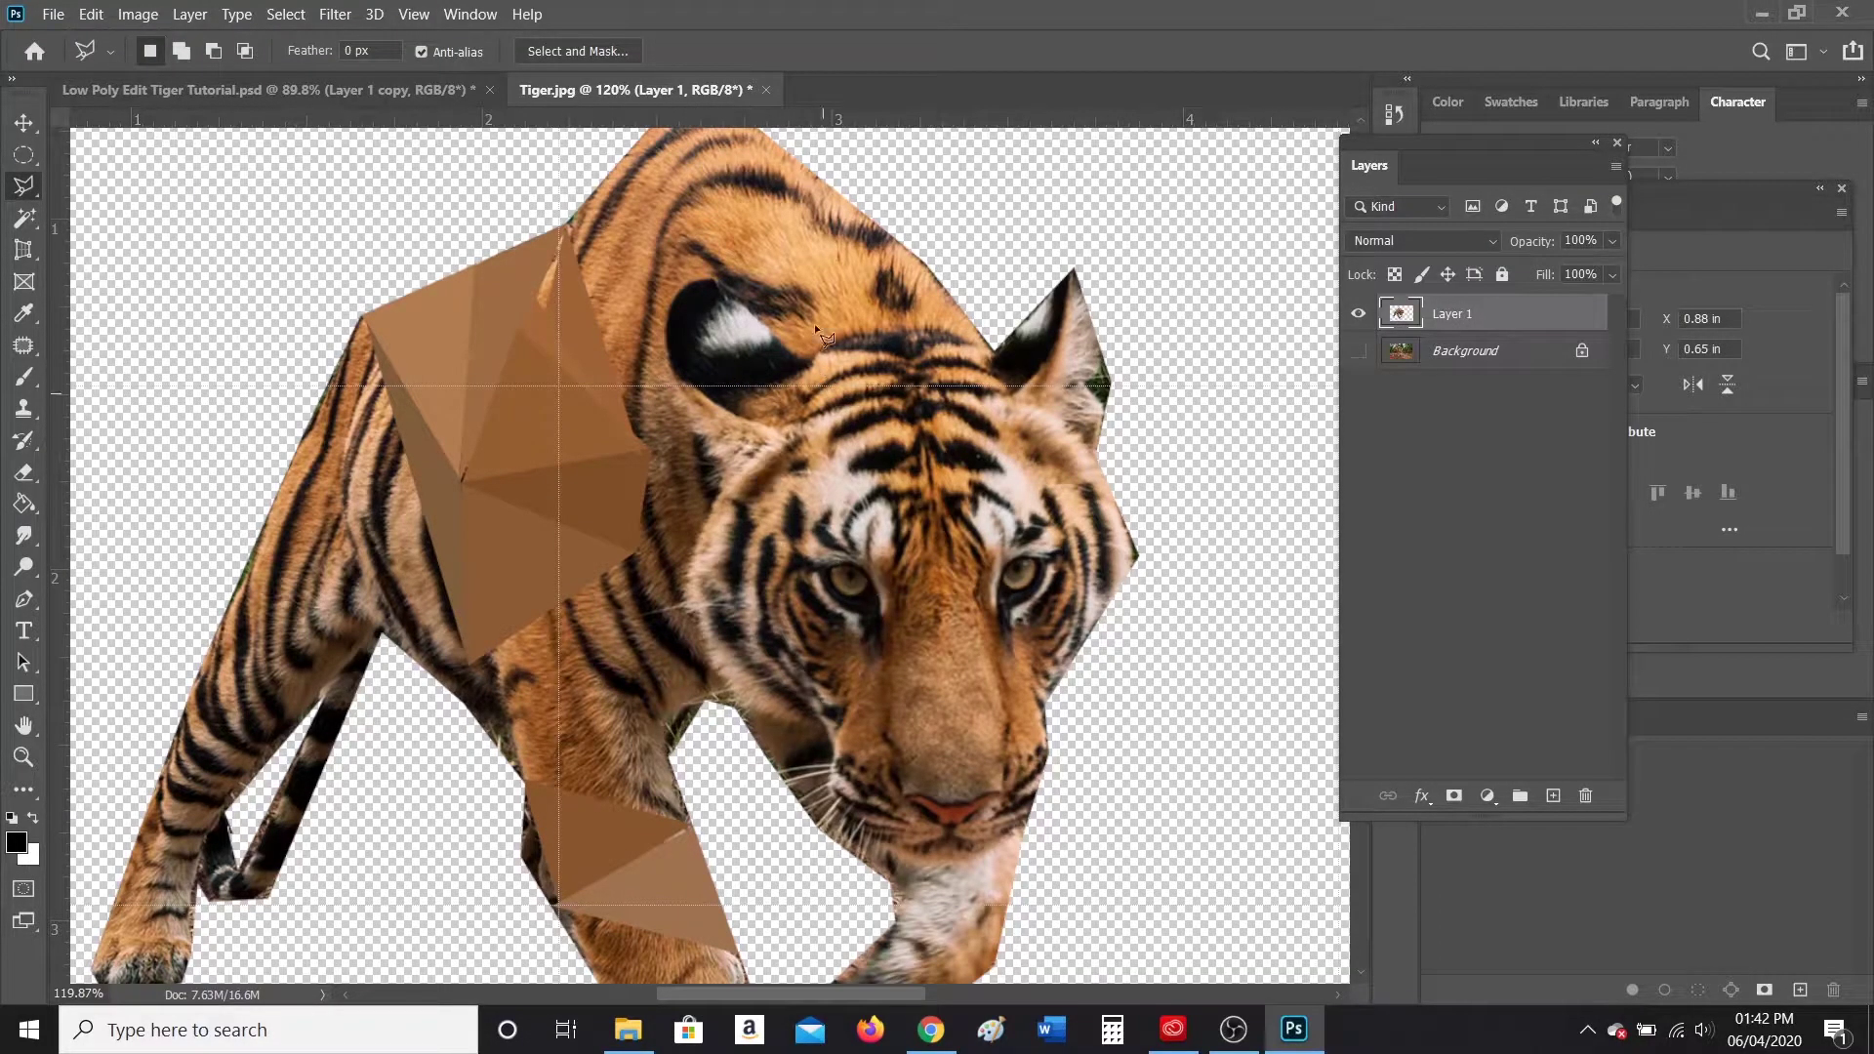
left_click(666, 210)
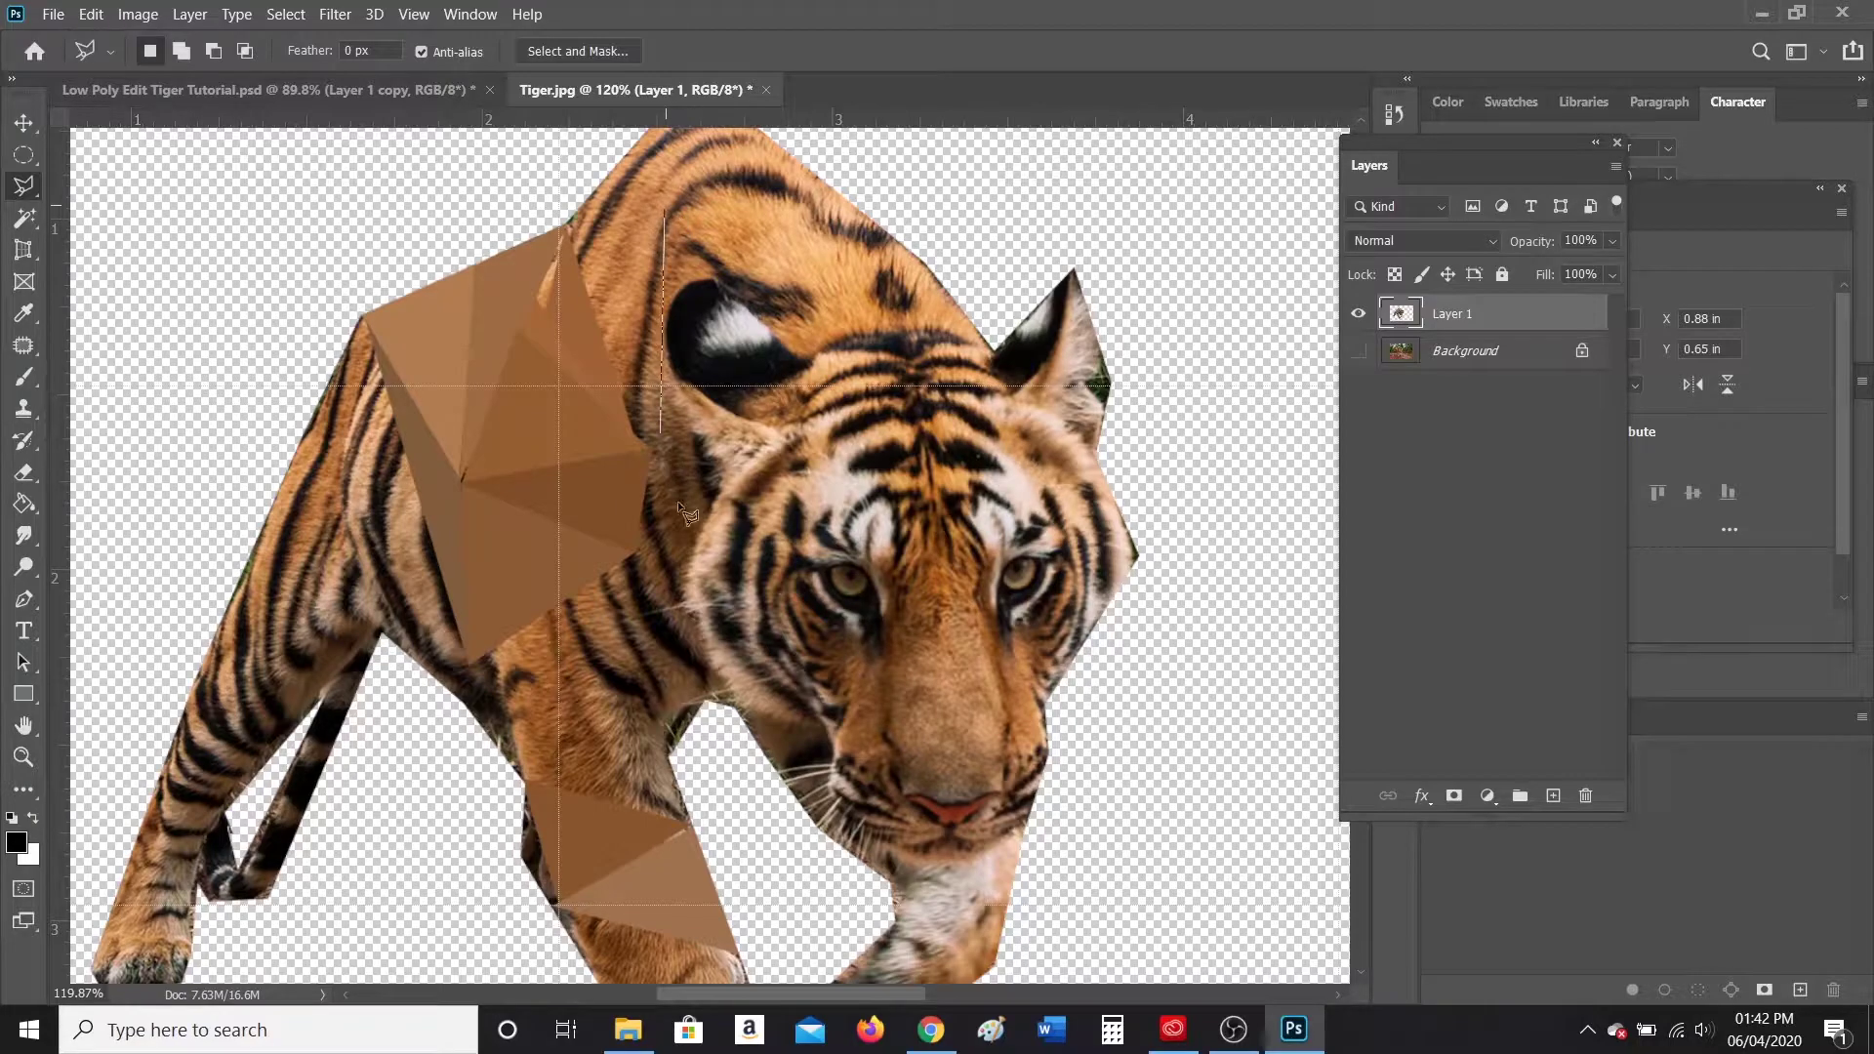
left_click(719, 572)
left_click(947, 398)
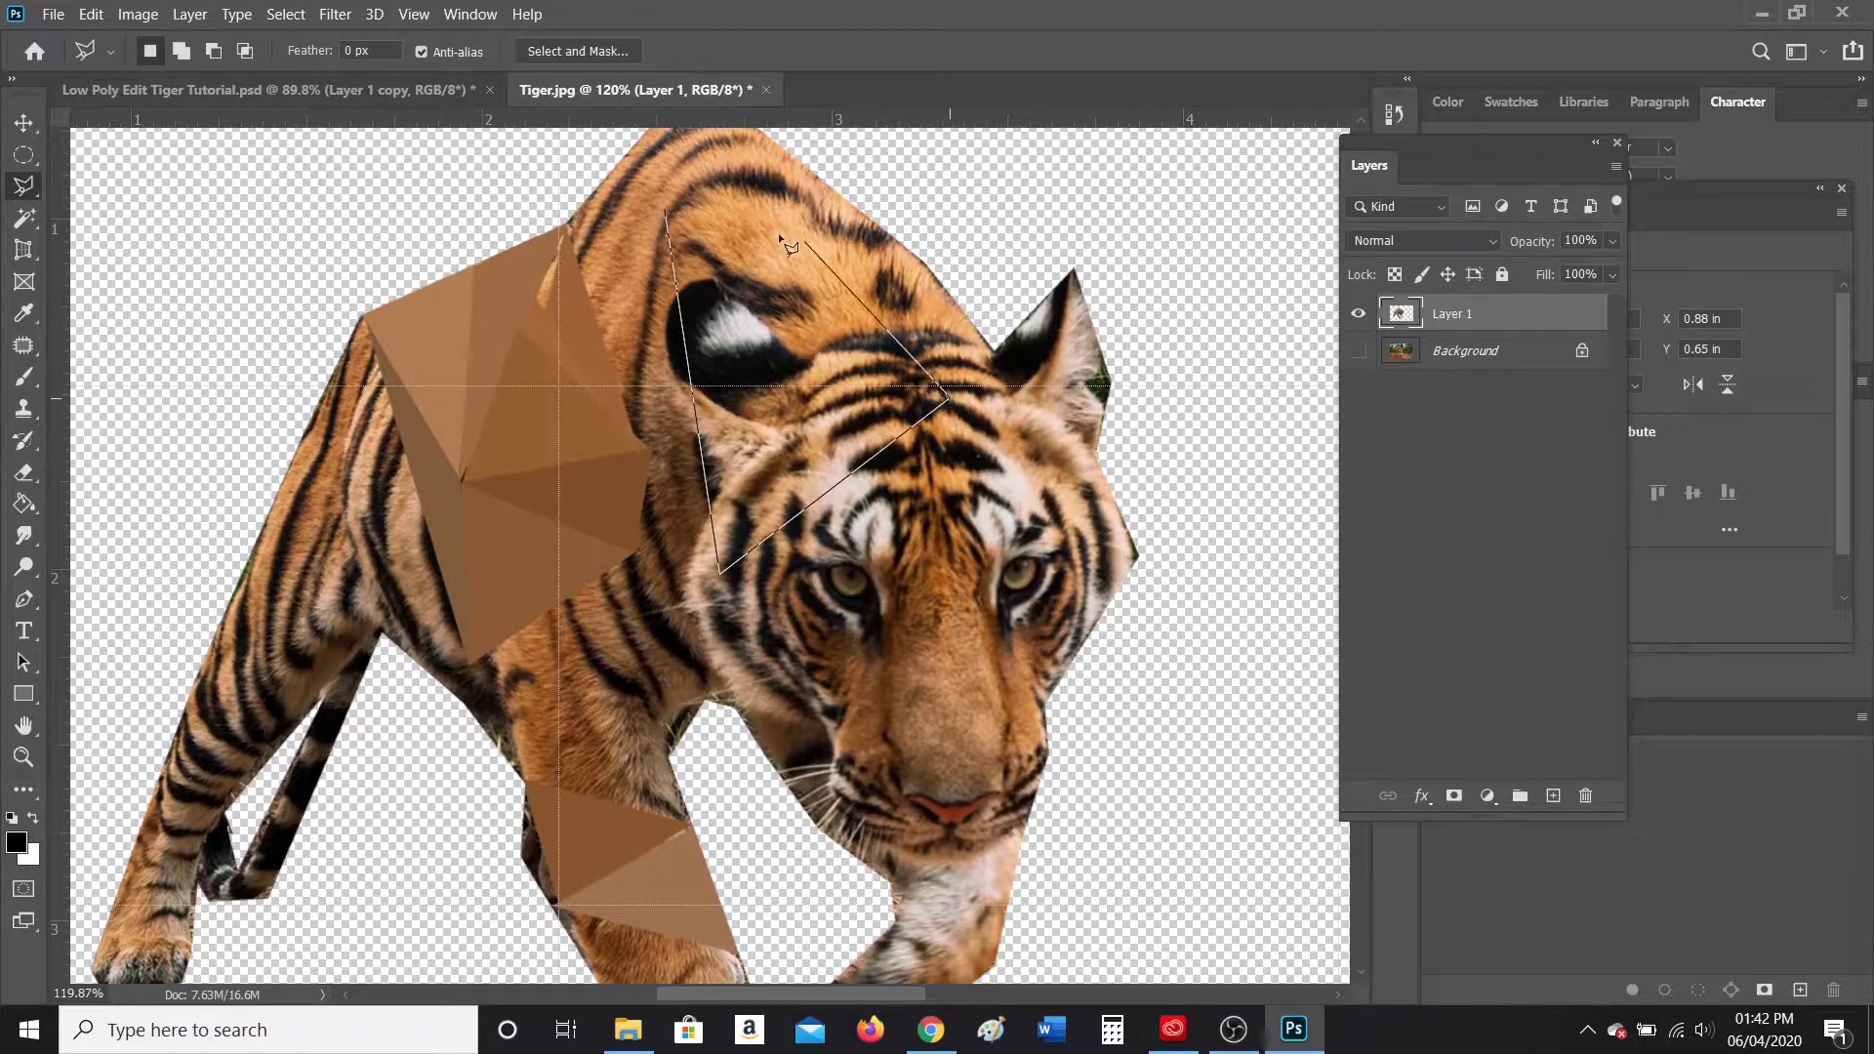
left_click(666, 210)
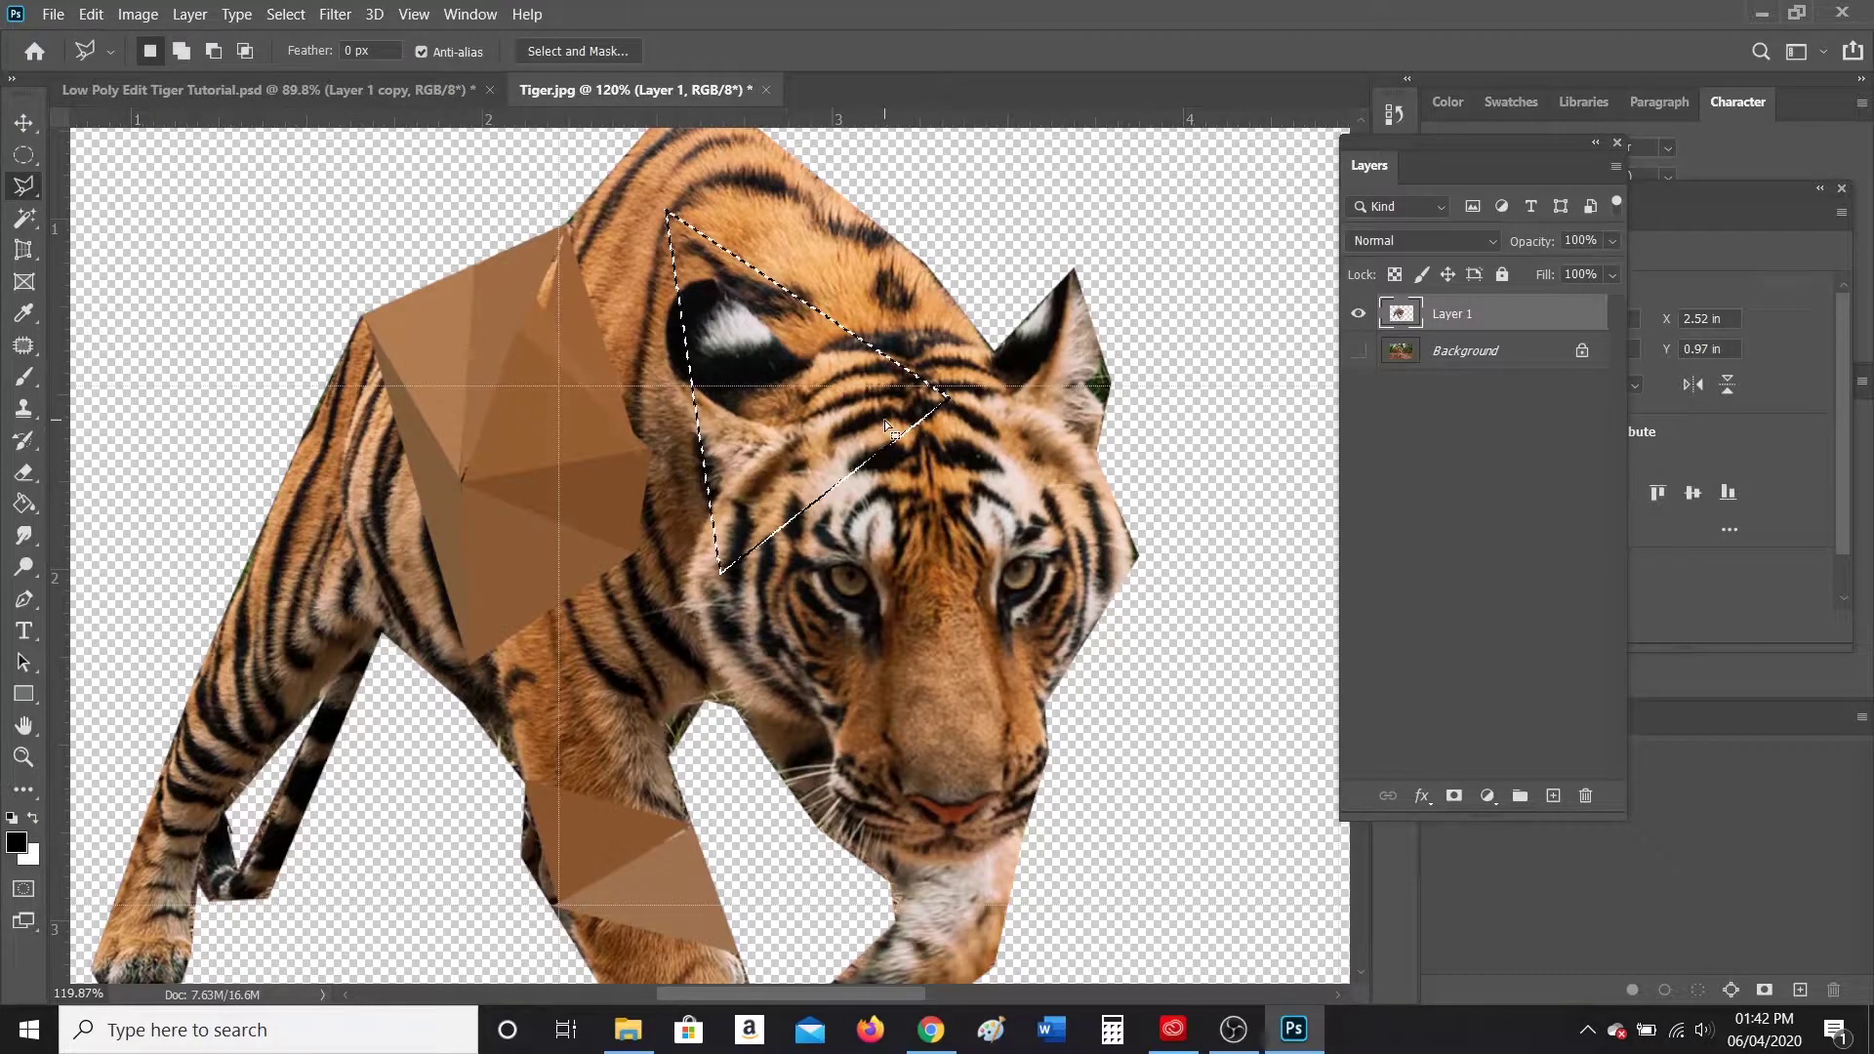
key("ctrl+f")
key("ctrl+d")
scroll(932, 496, "down", 3)
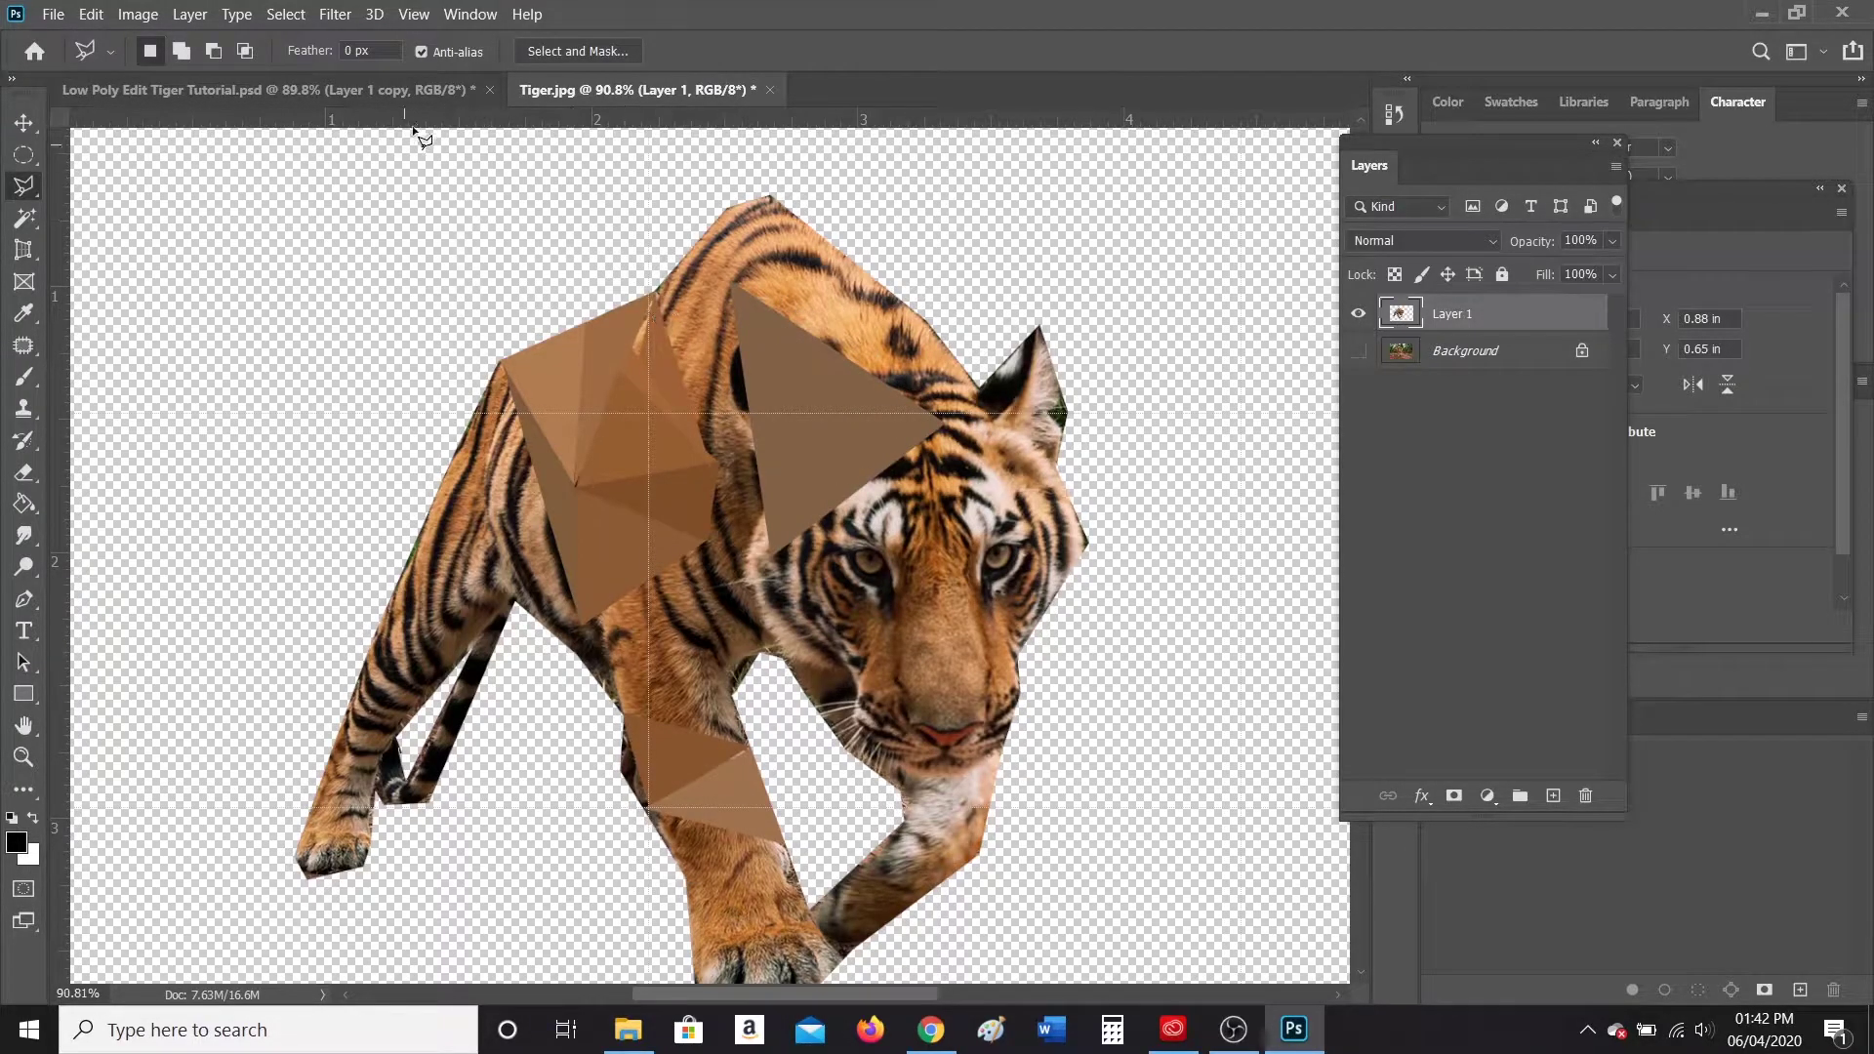
left_click(473, 91)
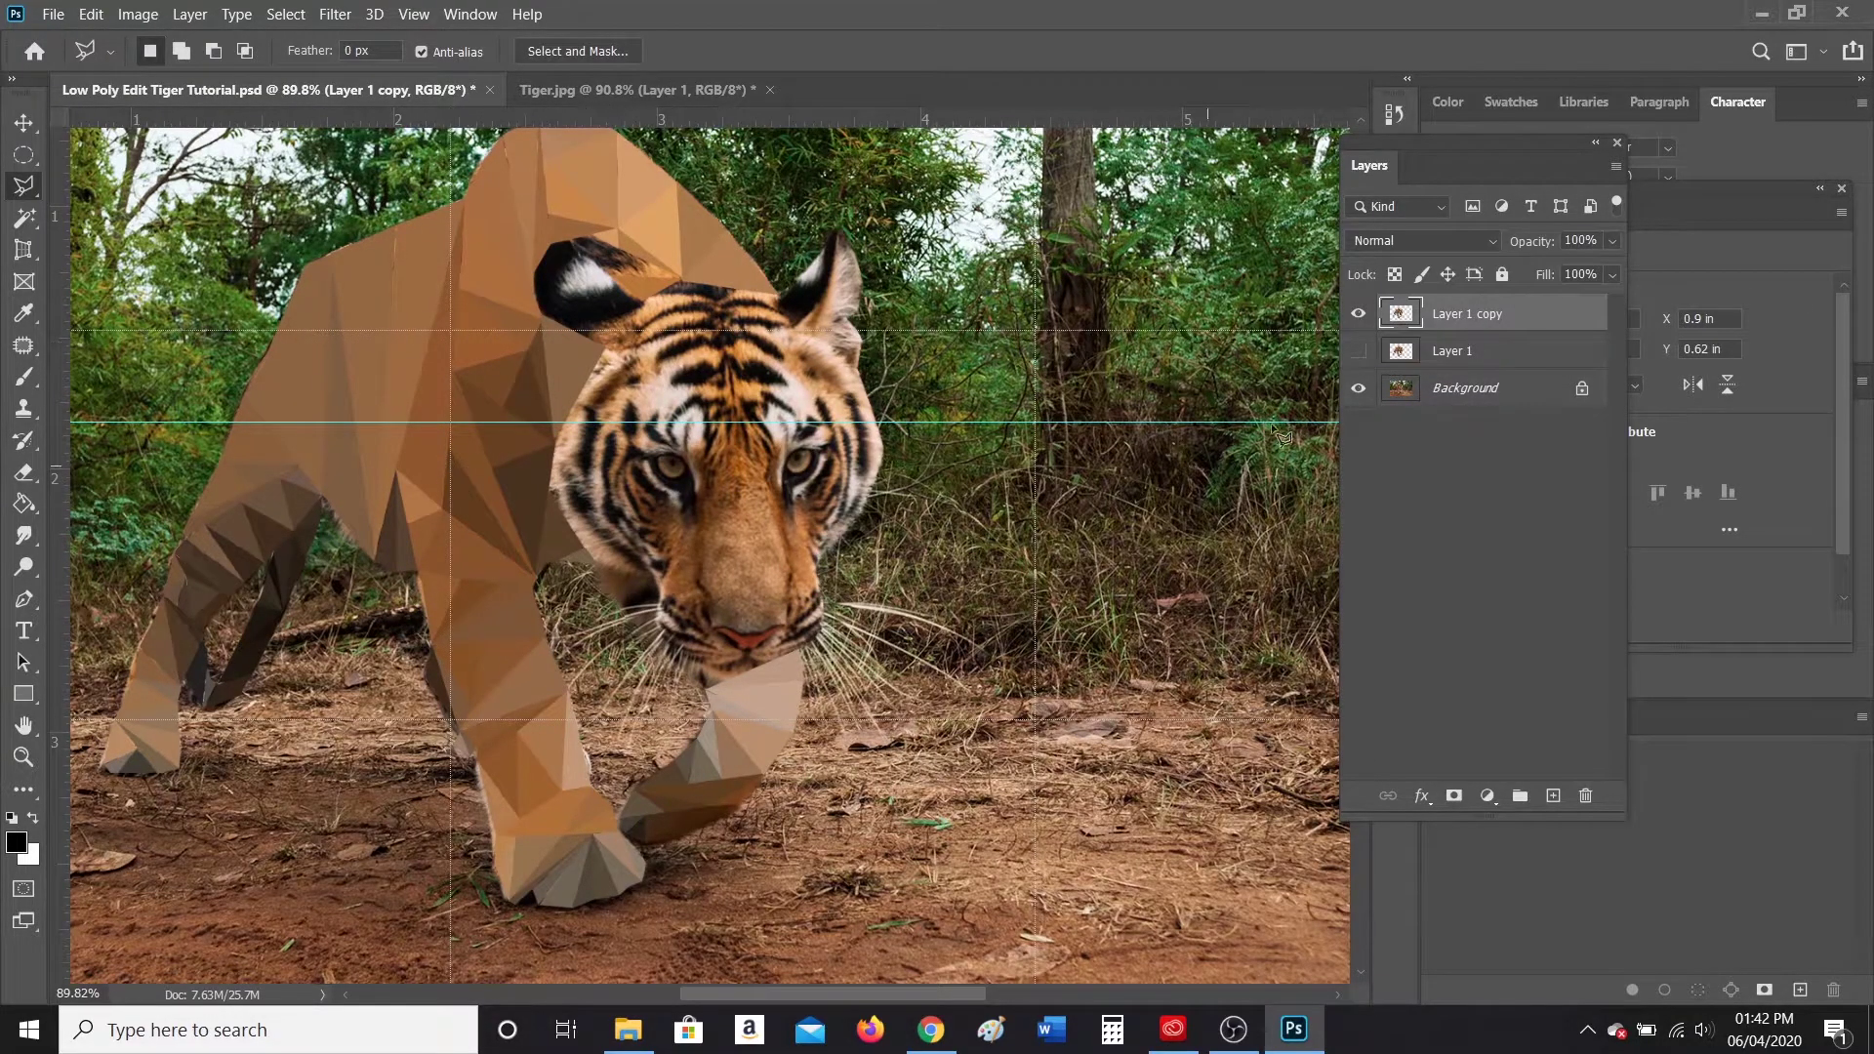
Step: Show the low-poly Layer 1 and hide the photographic Layer 1 copy
left_click(1358, 350)
left_click(1359, 314)
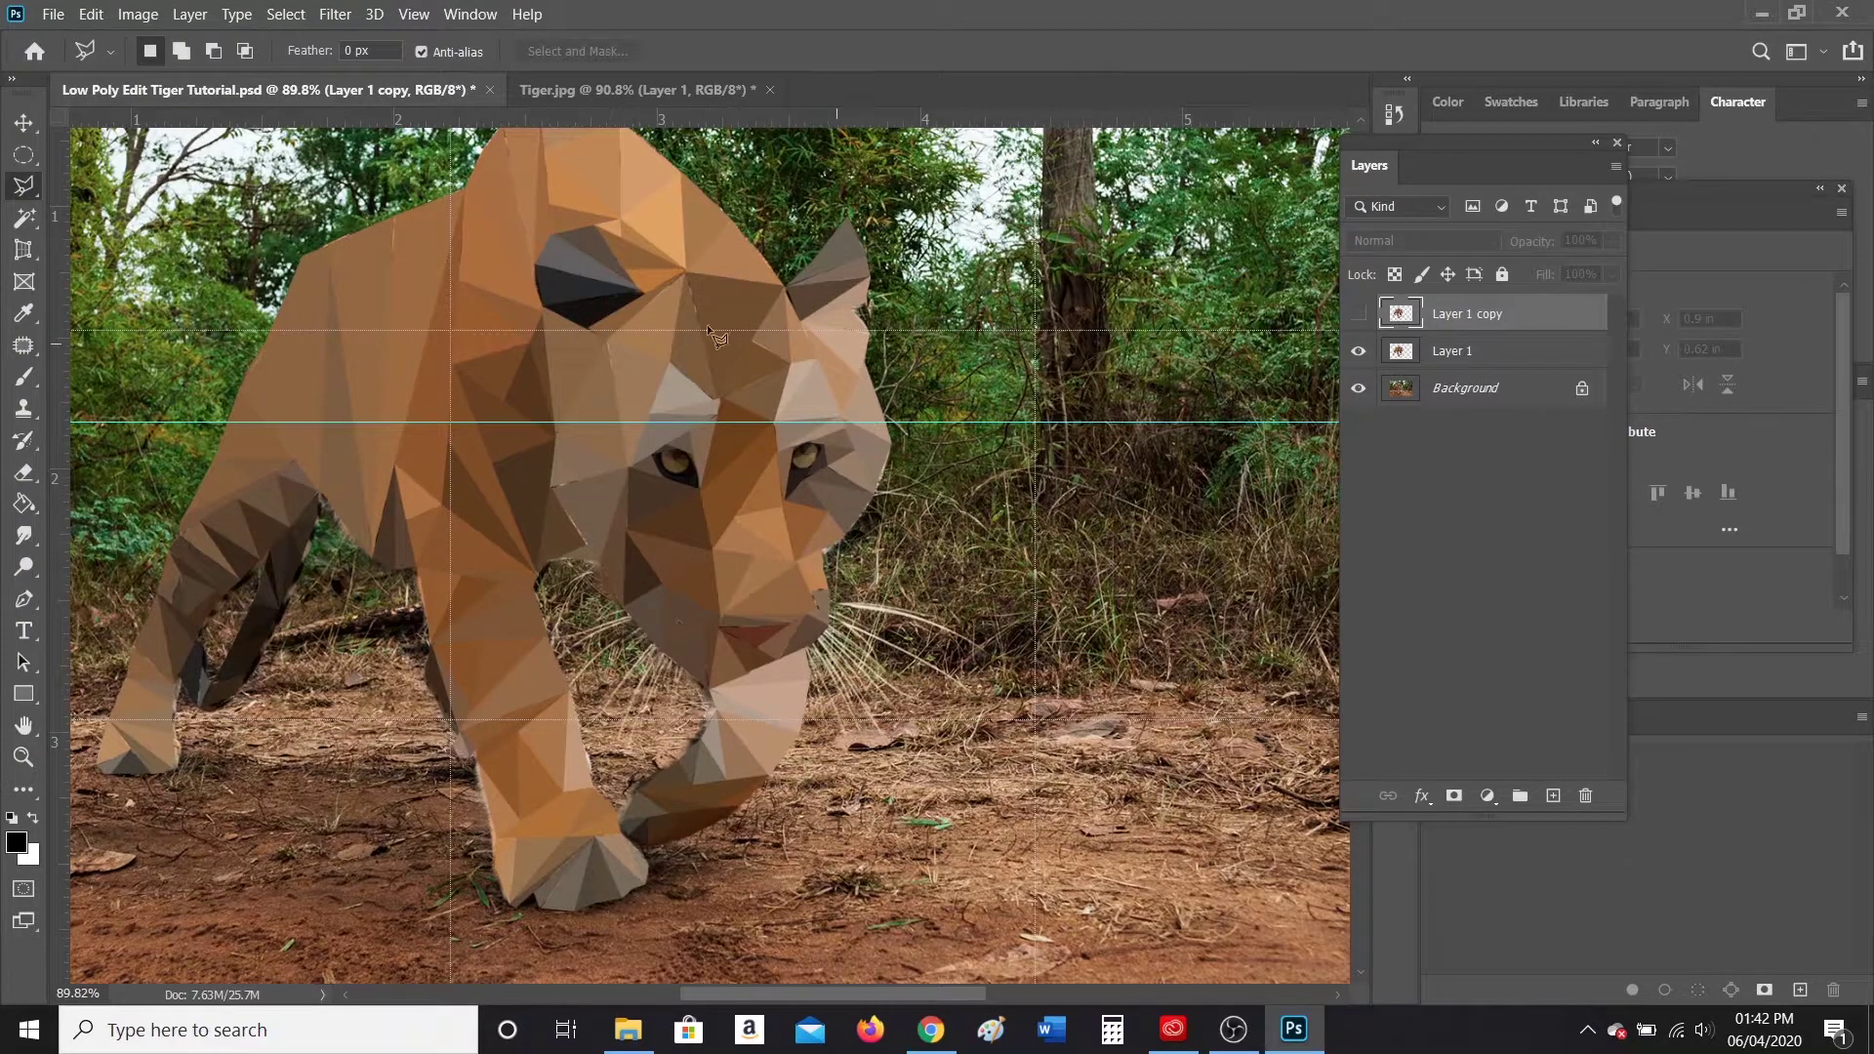
scroll(705, 449, "up", 2)
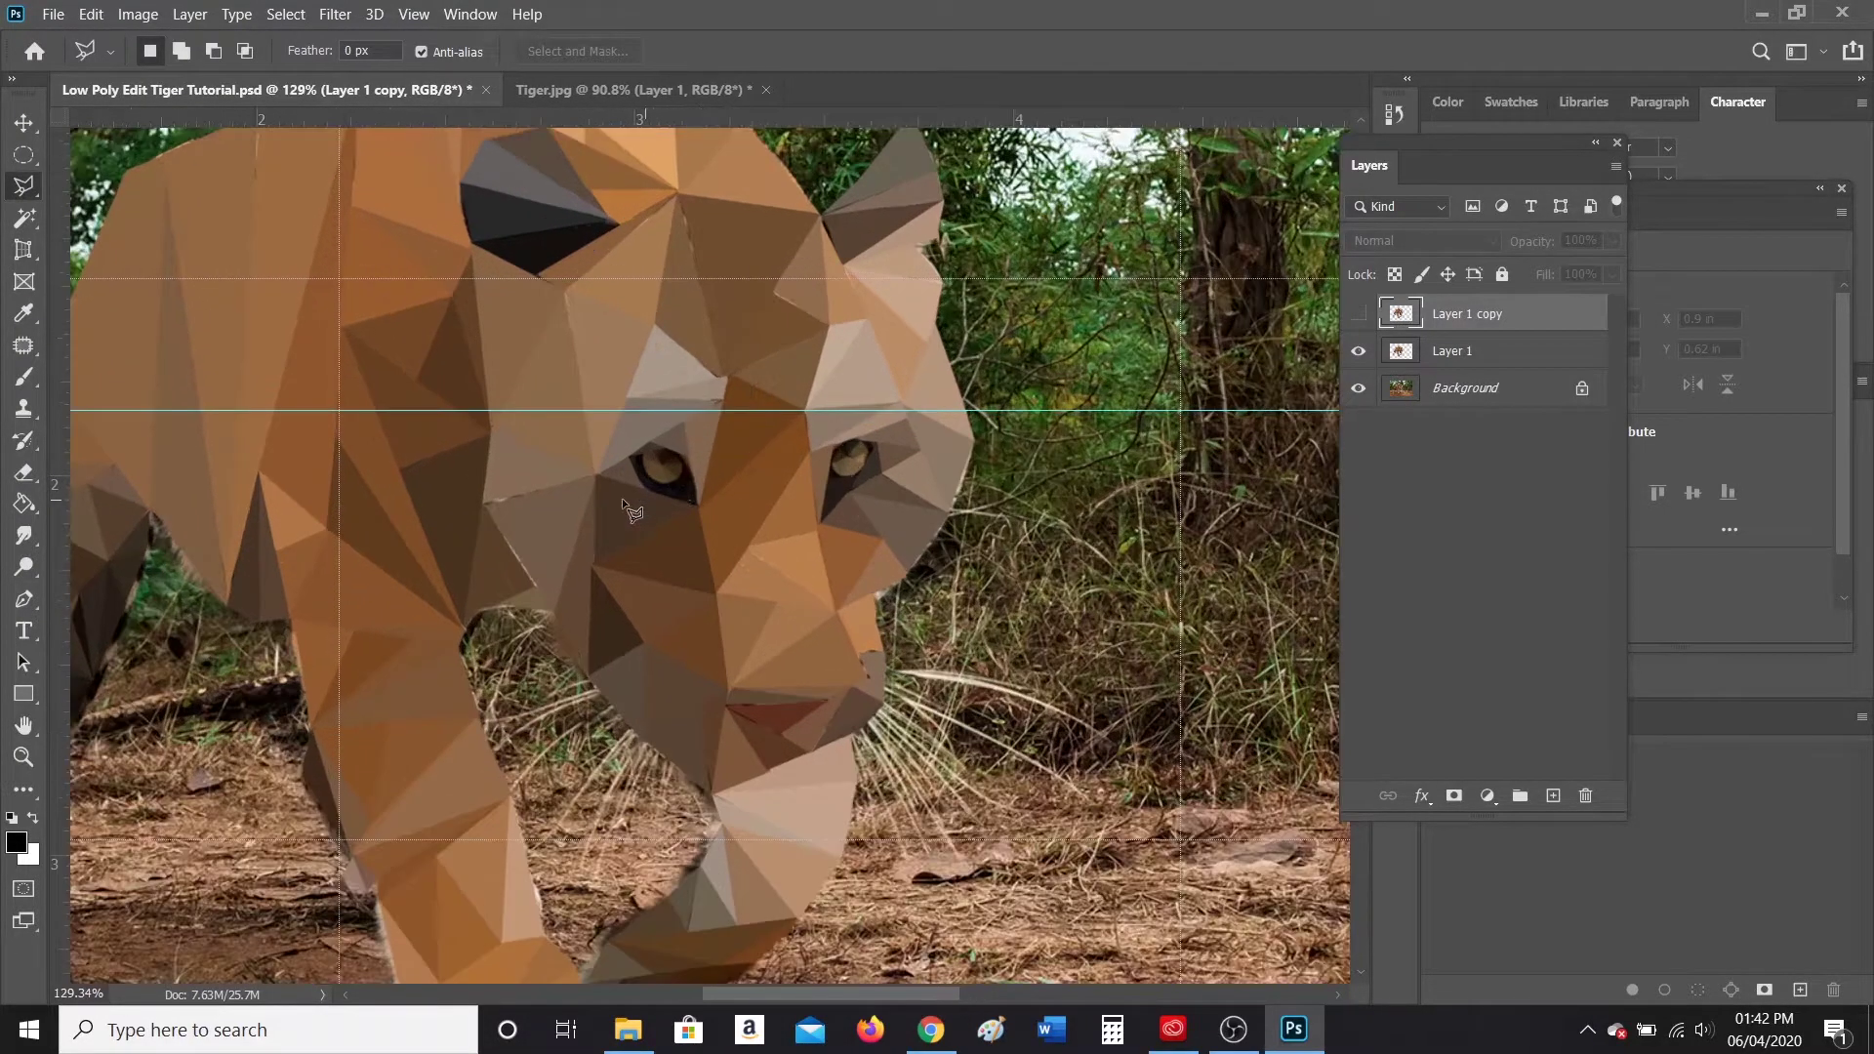
scroll(622, 498, "up", 3)
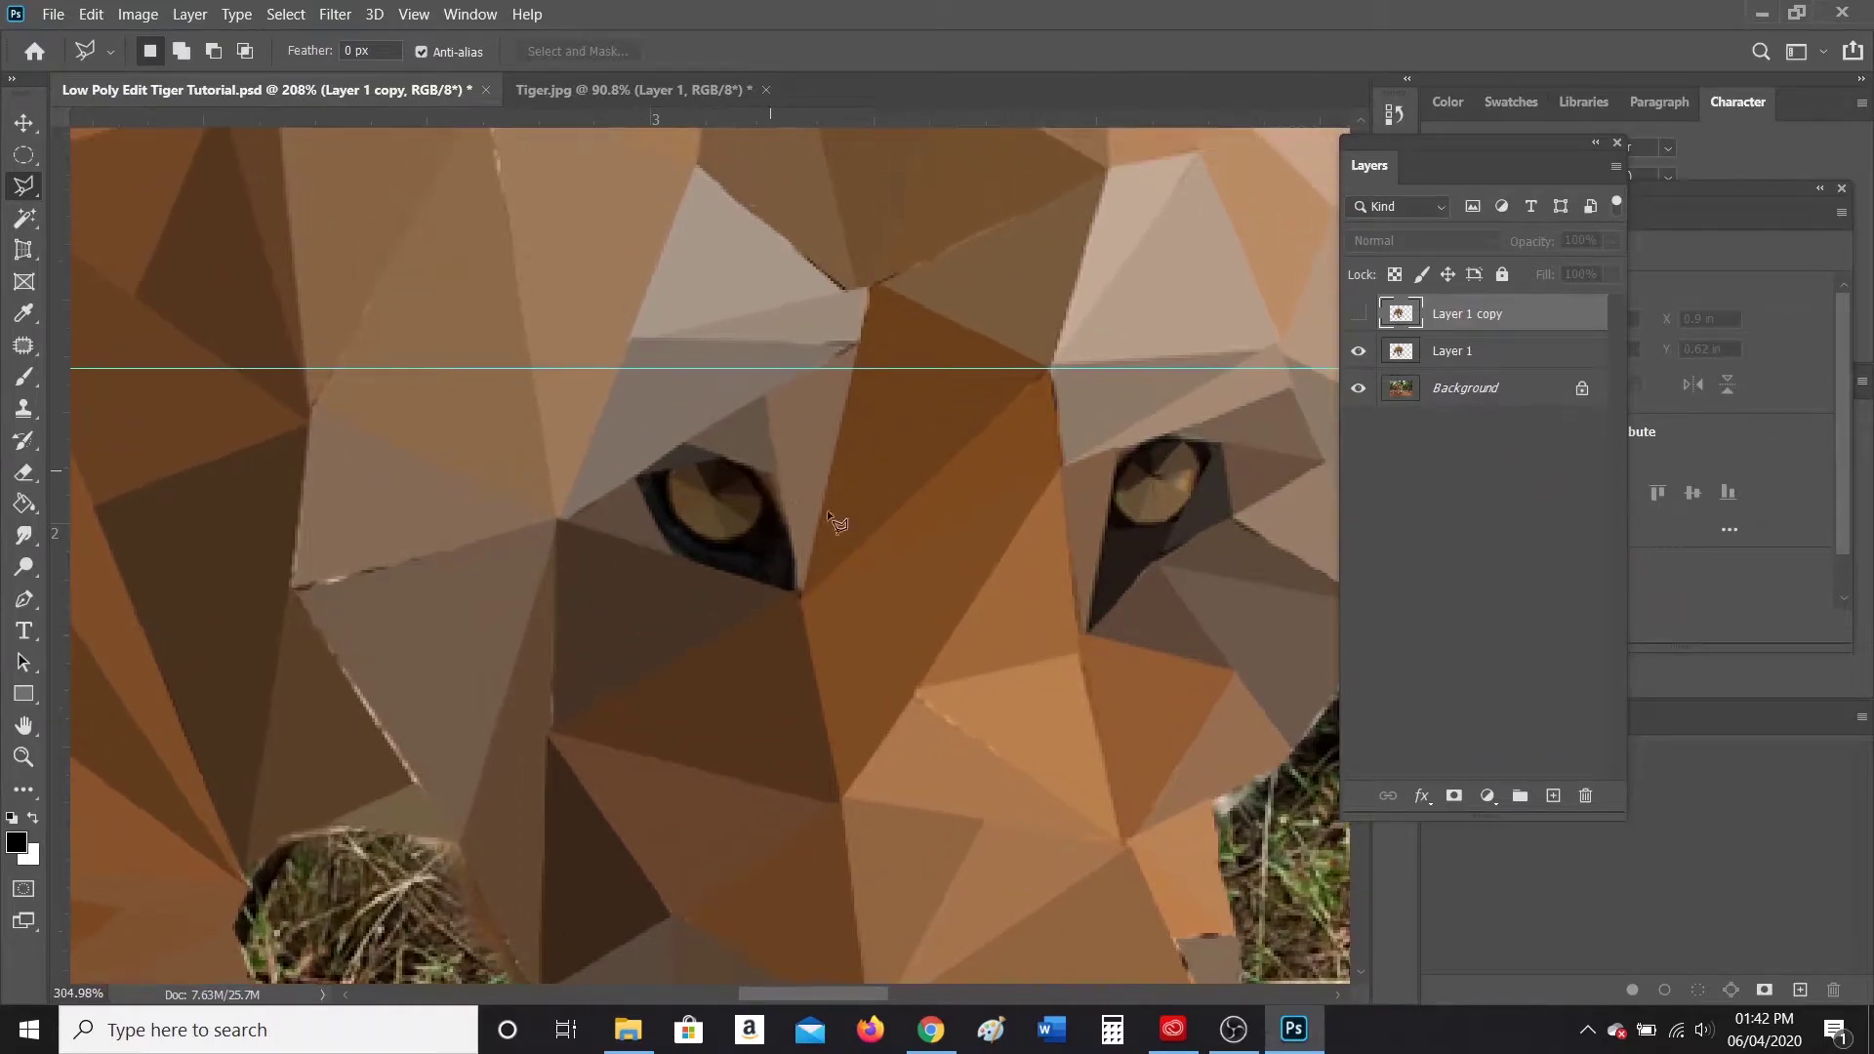
Step: Fill a triangle on the tiger's right eye with its averaged colour
left_click(1155, 480)
double_click(1204, 474)
key("ctrl+f")
key("ctrl+d")
Step: Select a small triangle inside the eye and make Layer 1 the active layer
left_click(1160, 477)
left_click(1186, 494)
double_click(1197, 464)
left_click(373, 14)
mouse_move(343, 18)
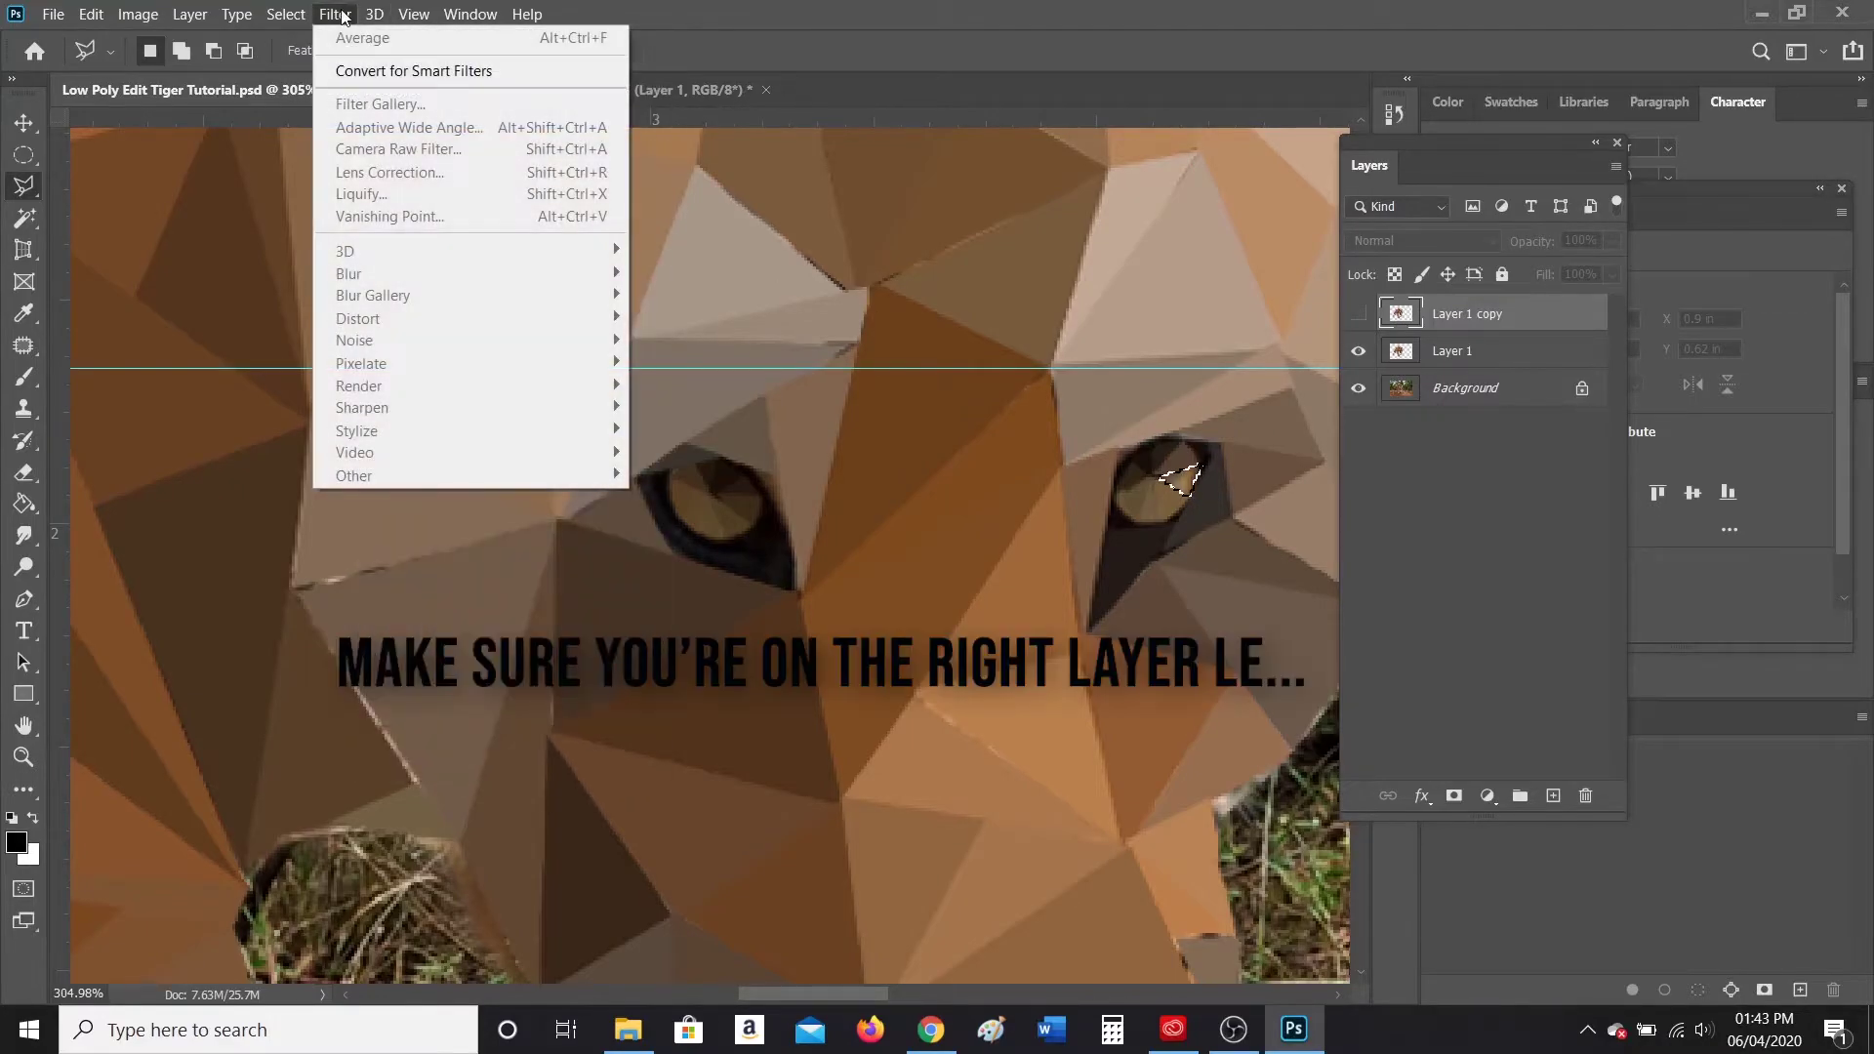
mouse_move(414, 14)
left_click(1447, 353)
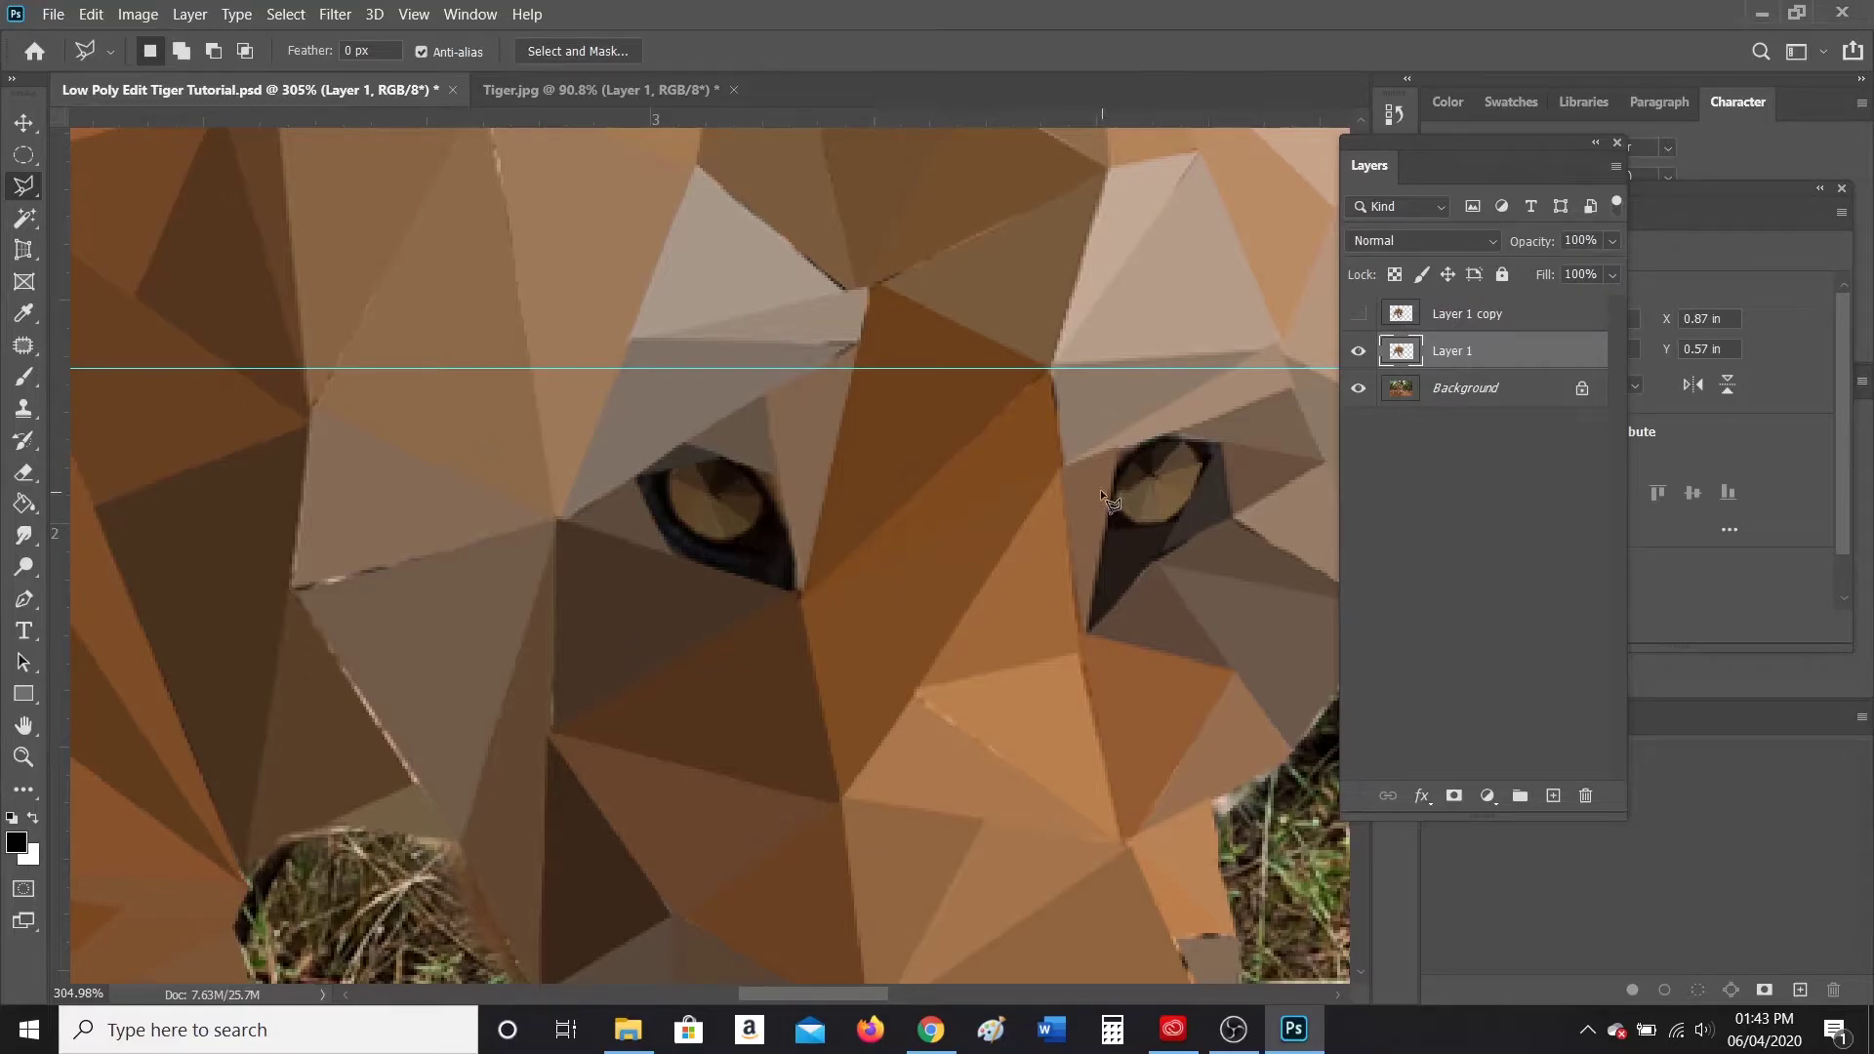
scroll(853, 448, "down", 8)
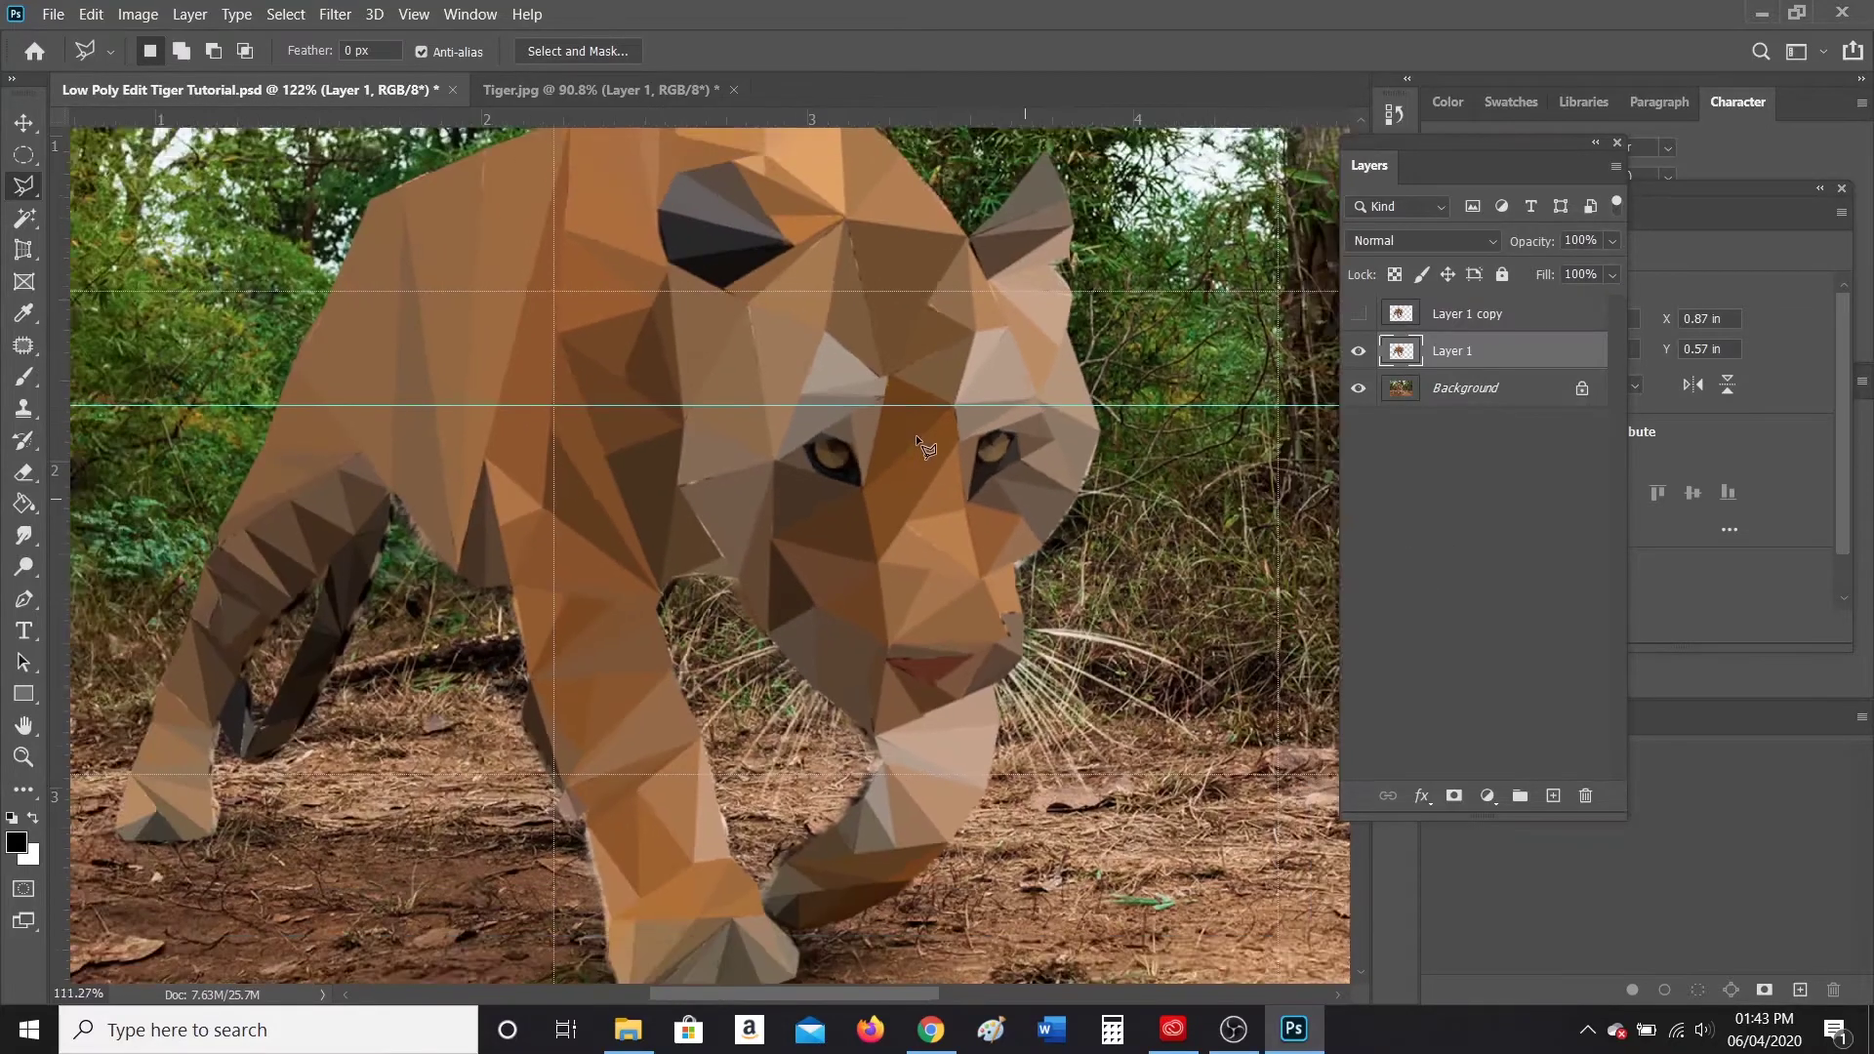
scroll(929, 525, "up", 1)
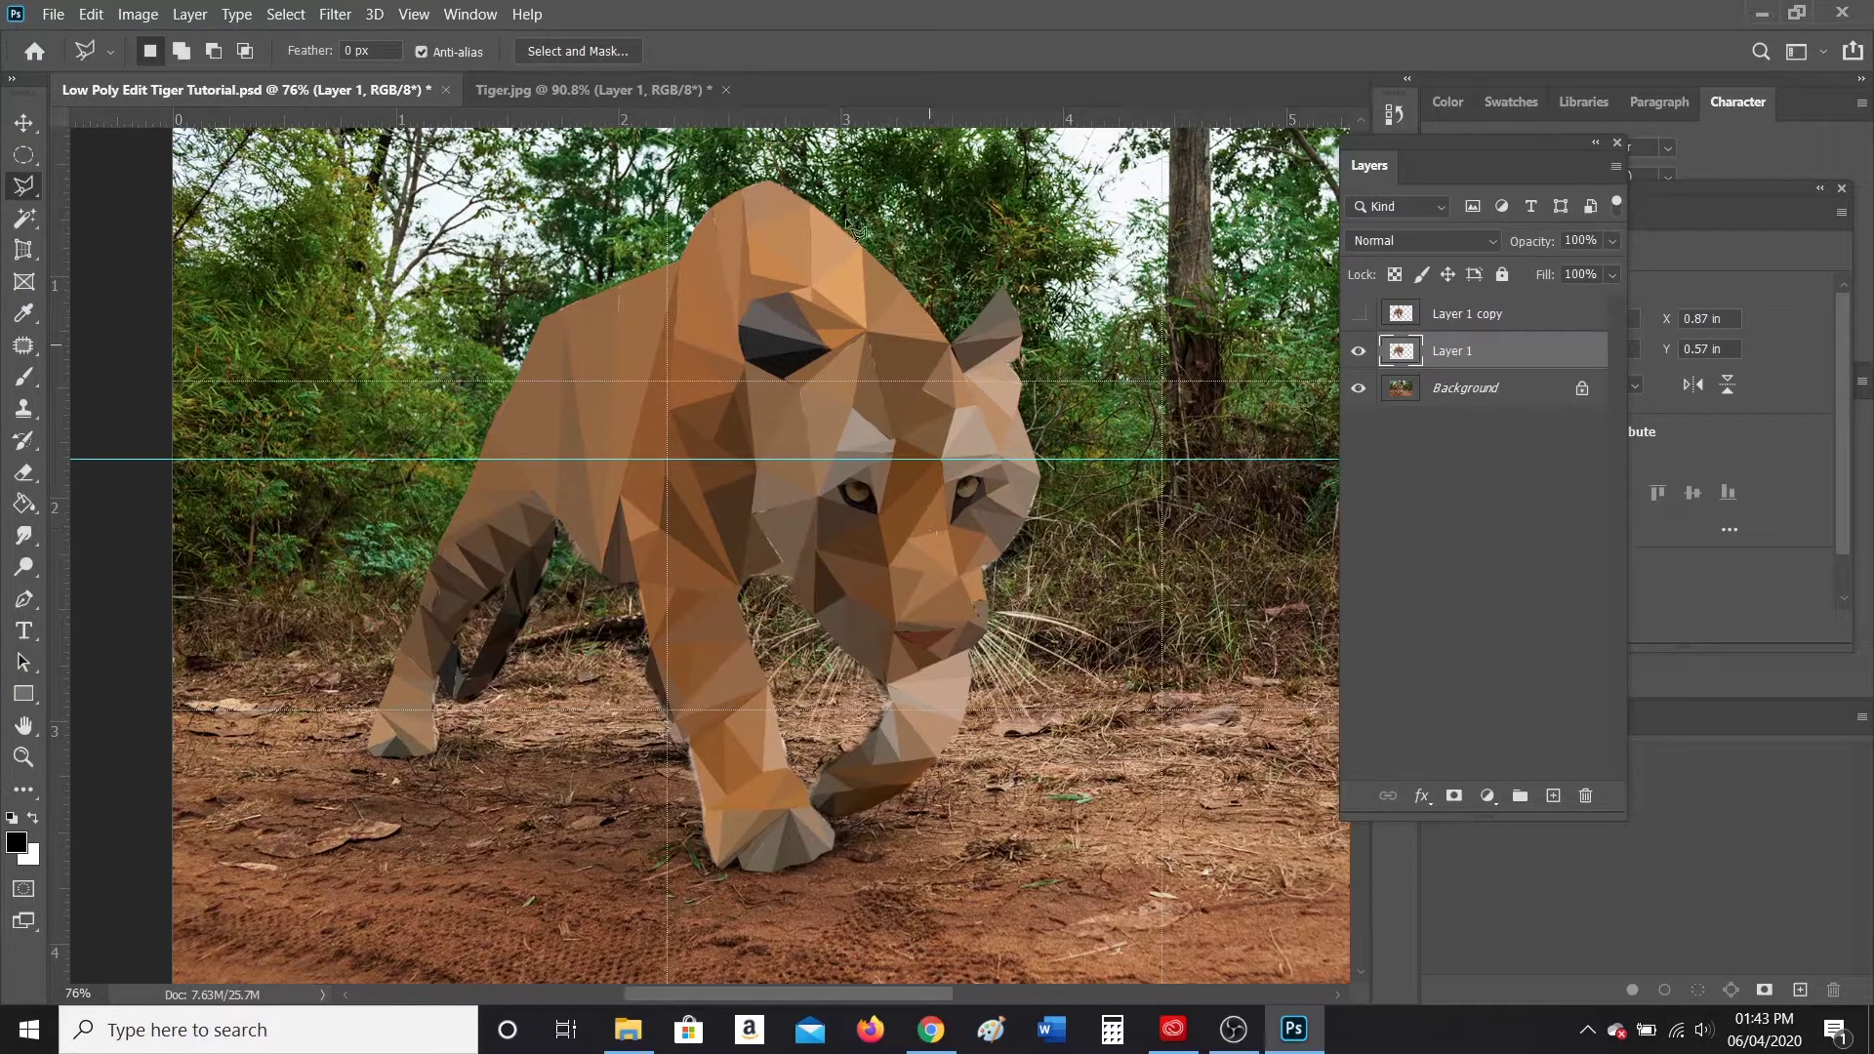
Step: Switch to the Move tool and zoom the view around the tiger
left_click(23, 122)
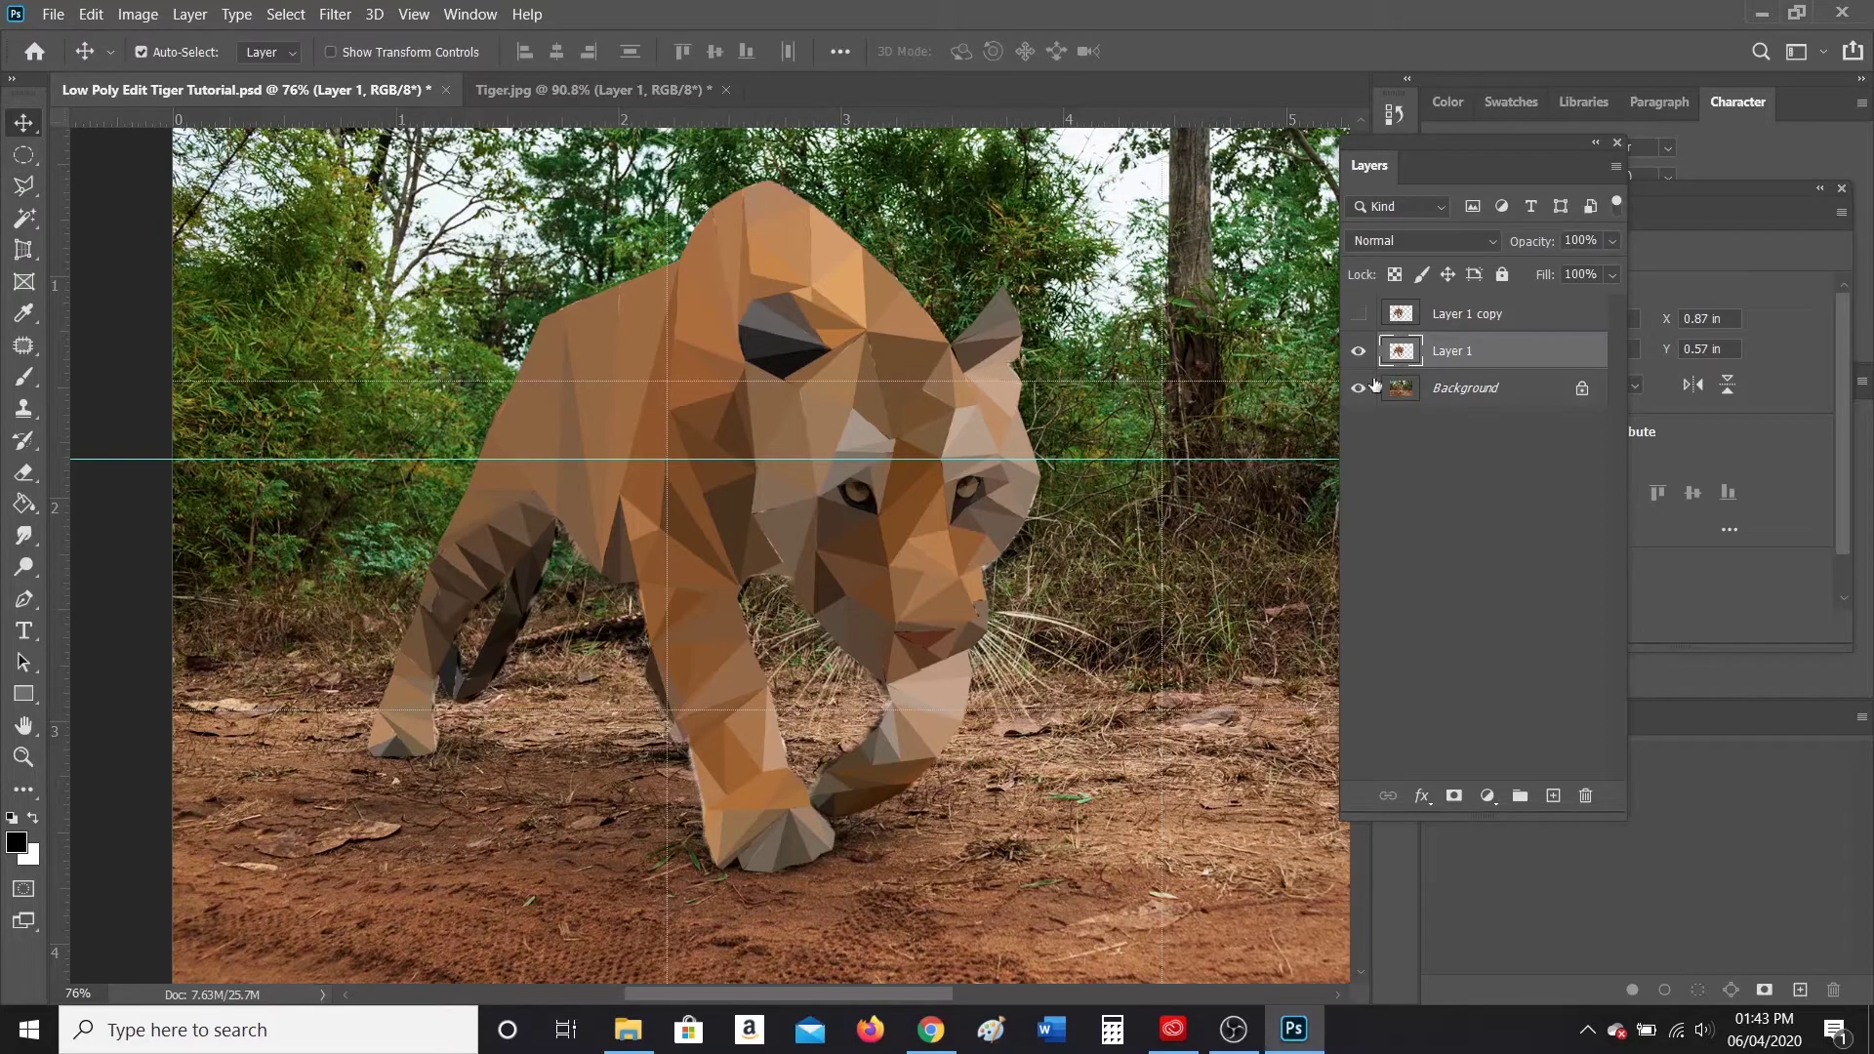
scroll(952, 507, "down", 2)
scroll(971, 544, "up", 1)
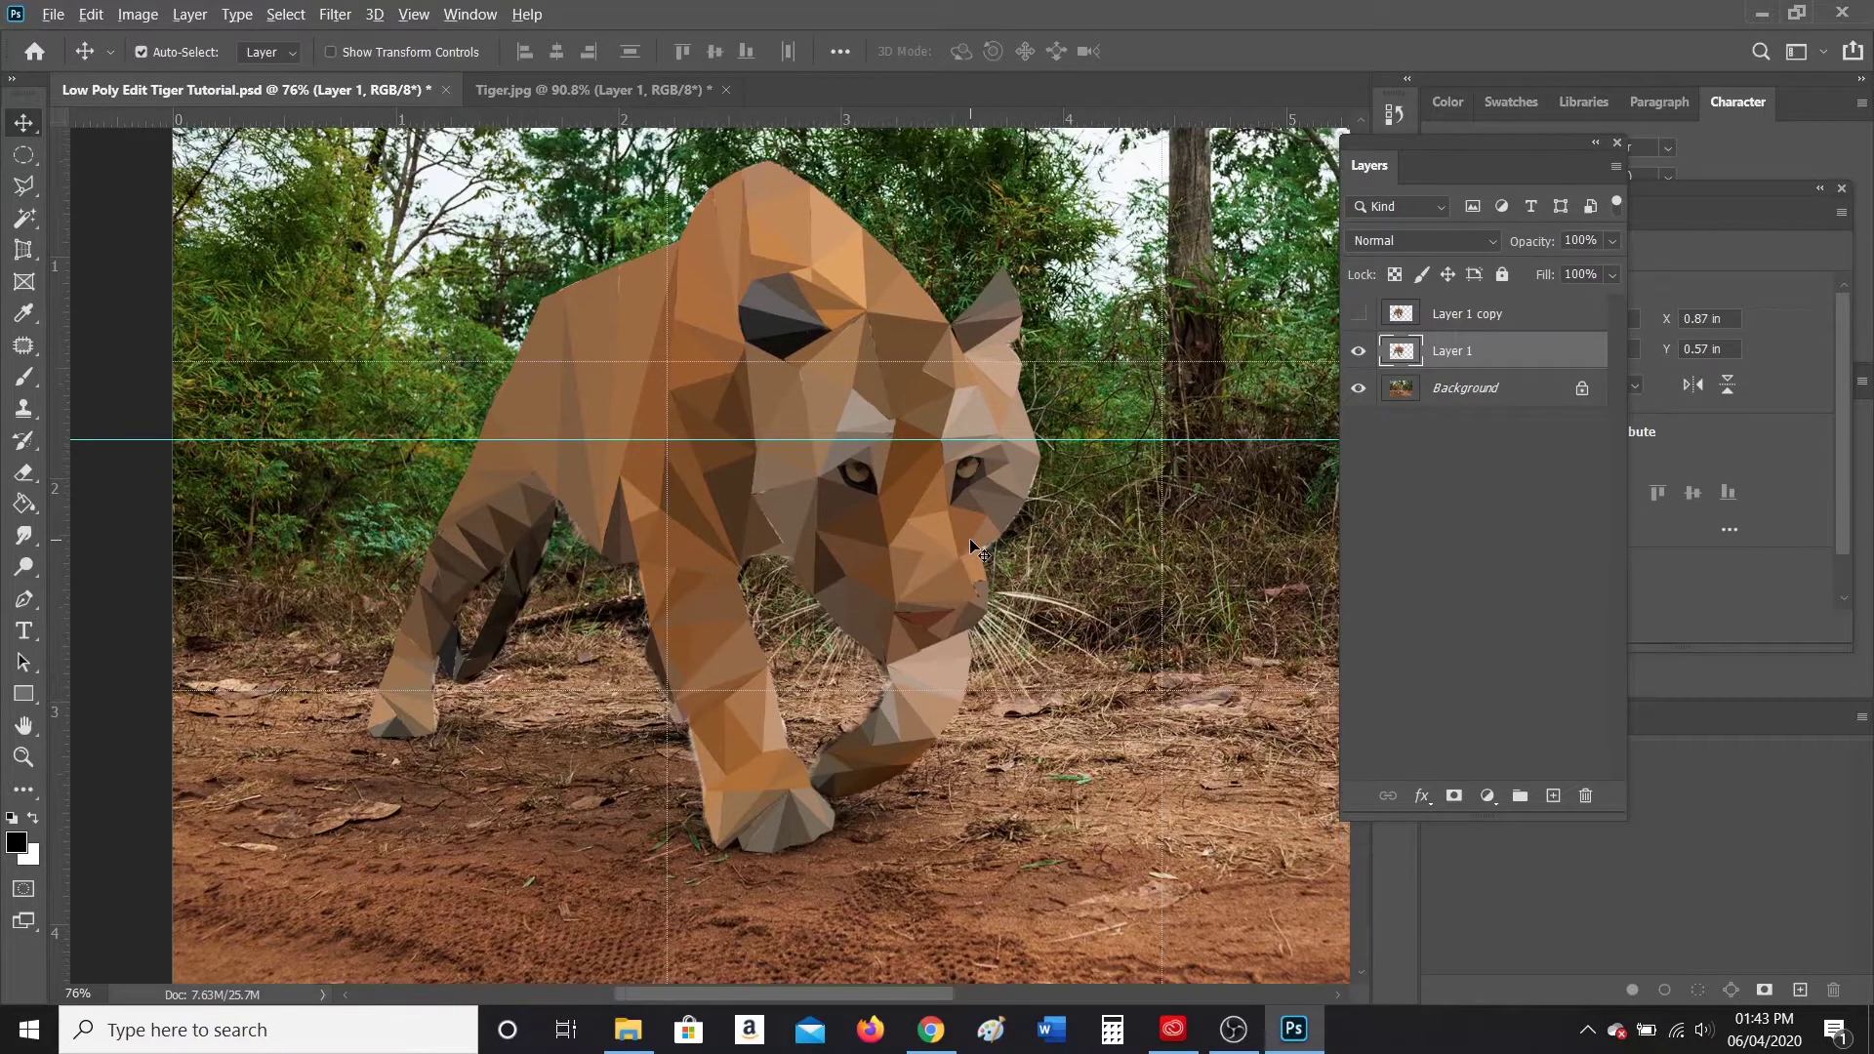
scroll(971, 544, "down", 2)
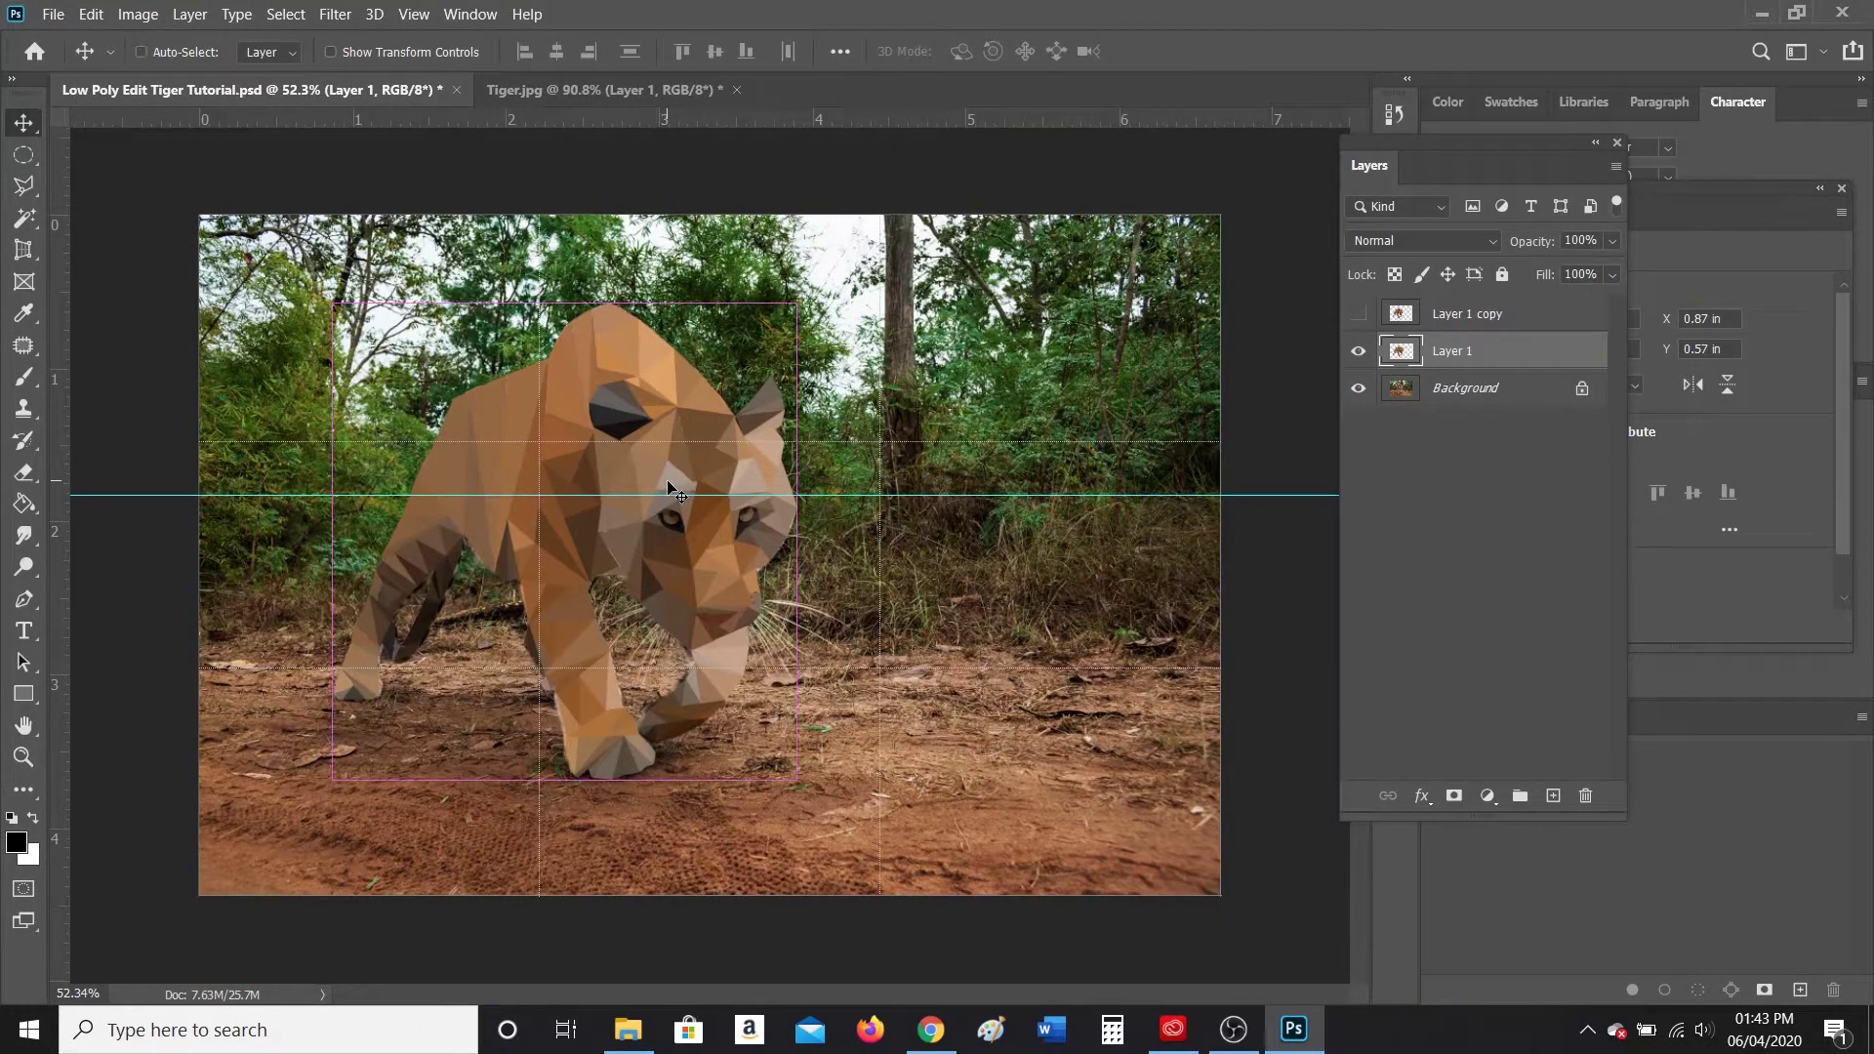
Step: Transform the low-poly tiger: scale it slightly, nudge it up-left, and apply
key("ctrl+t")
left_click_drag(788, 776, 799, 788)
mouse_move(739, 577)
left_mouse_down()
mouse_move(795, 539)
mouse_move(744, 541)
left_mouse_up()
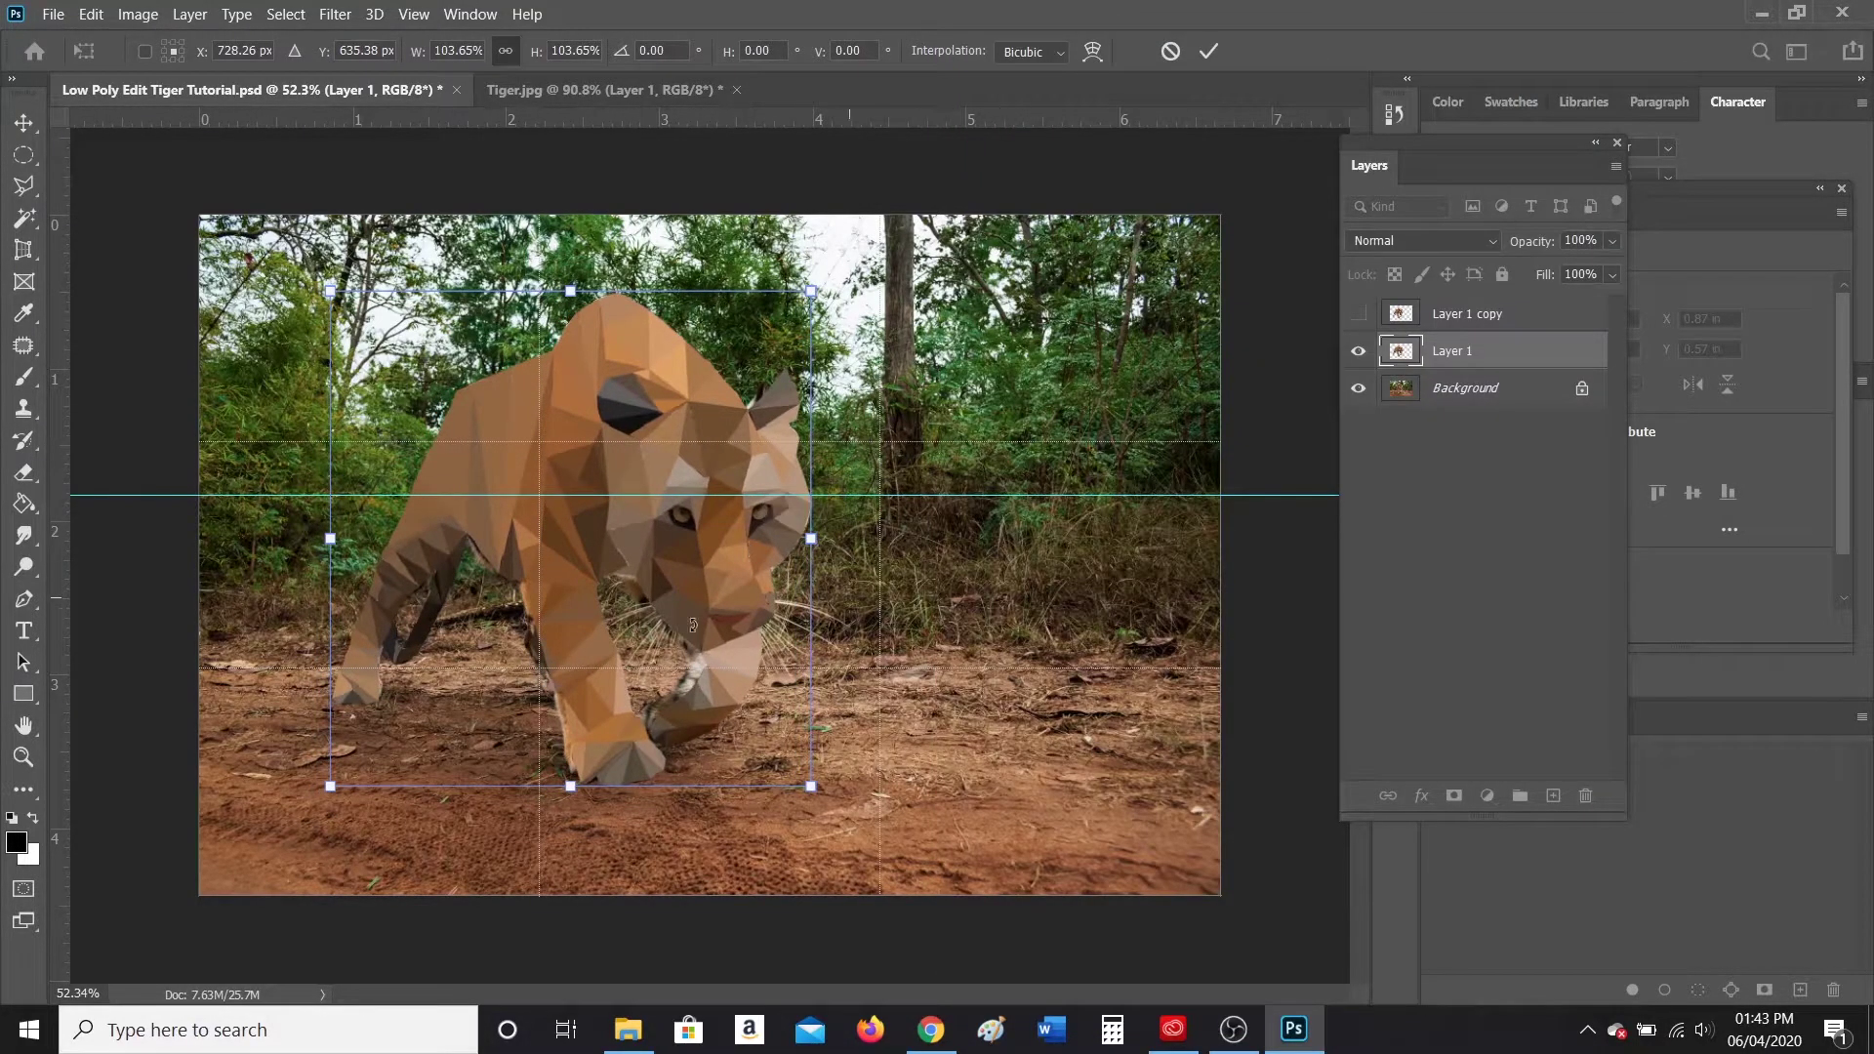
left_click_drag(330, 538, 323, 547)
left_click_drag(734, 459, 734, 470)
left_click_drag(823, 290, 794, 313)
left_click_drag(560, 313, 561, 317)
left_click_drag(566, 455, 554, 463)
key("Return")
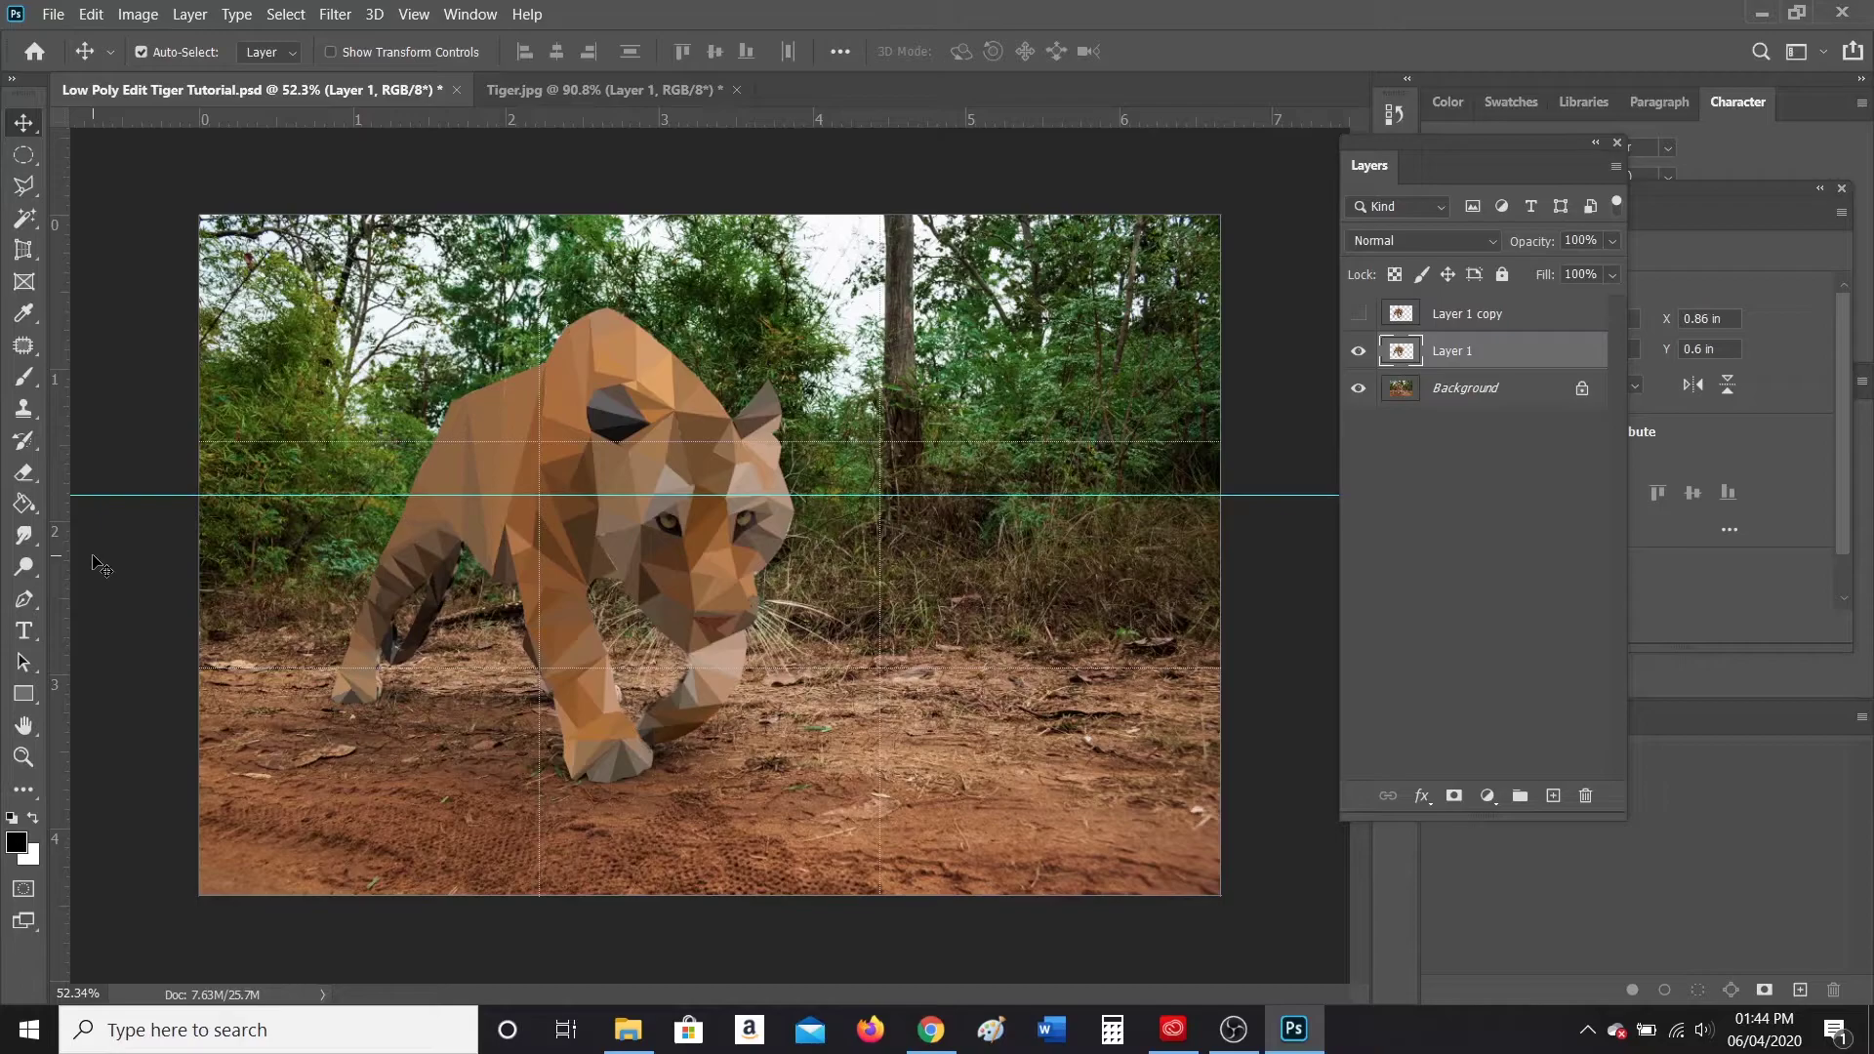
Step: Enlarge the tiger to about 106% and move it up and left over the forest
key("ctrl+t")
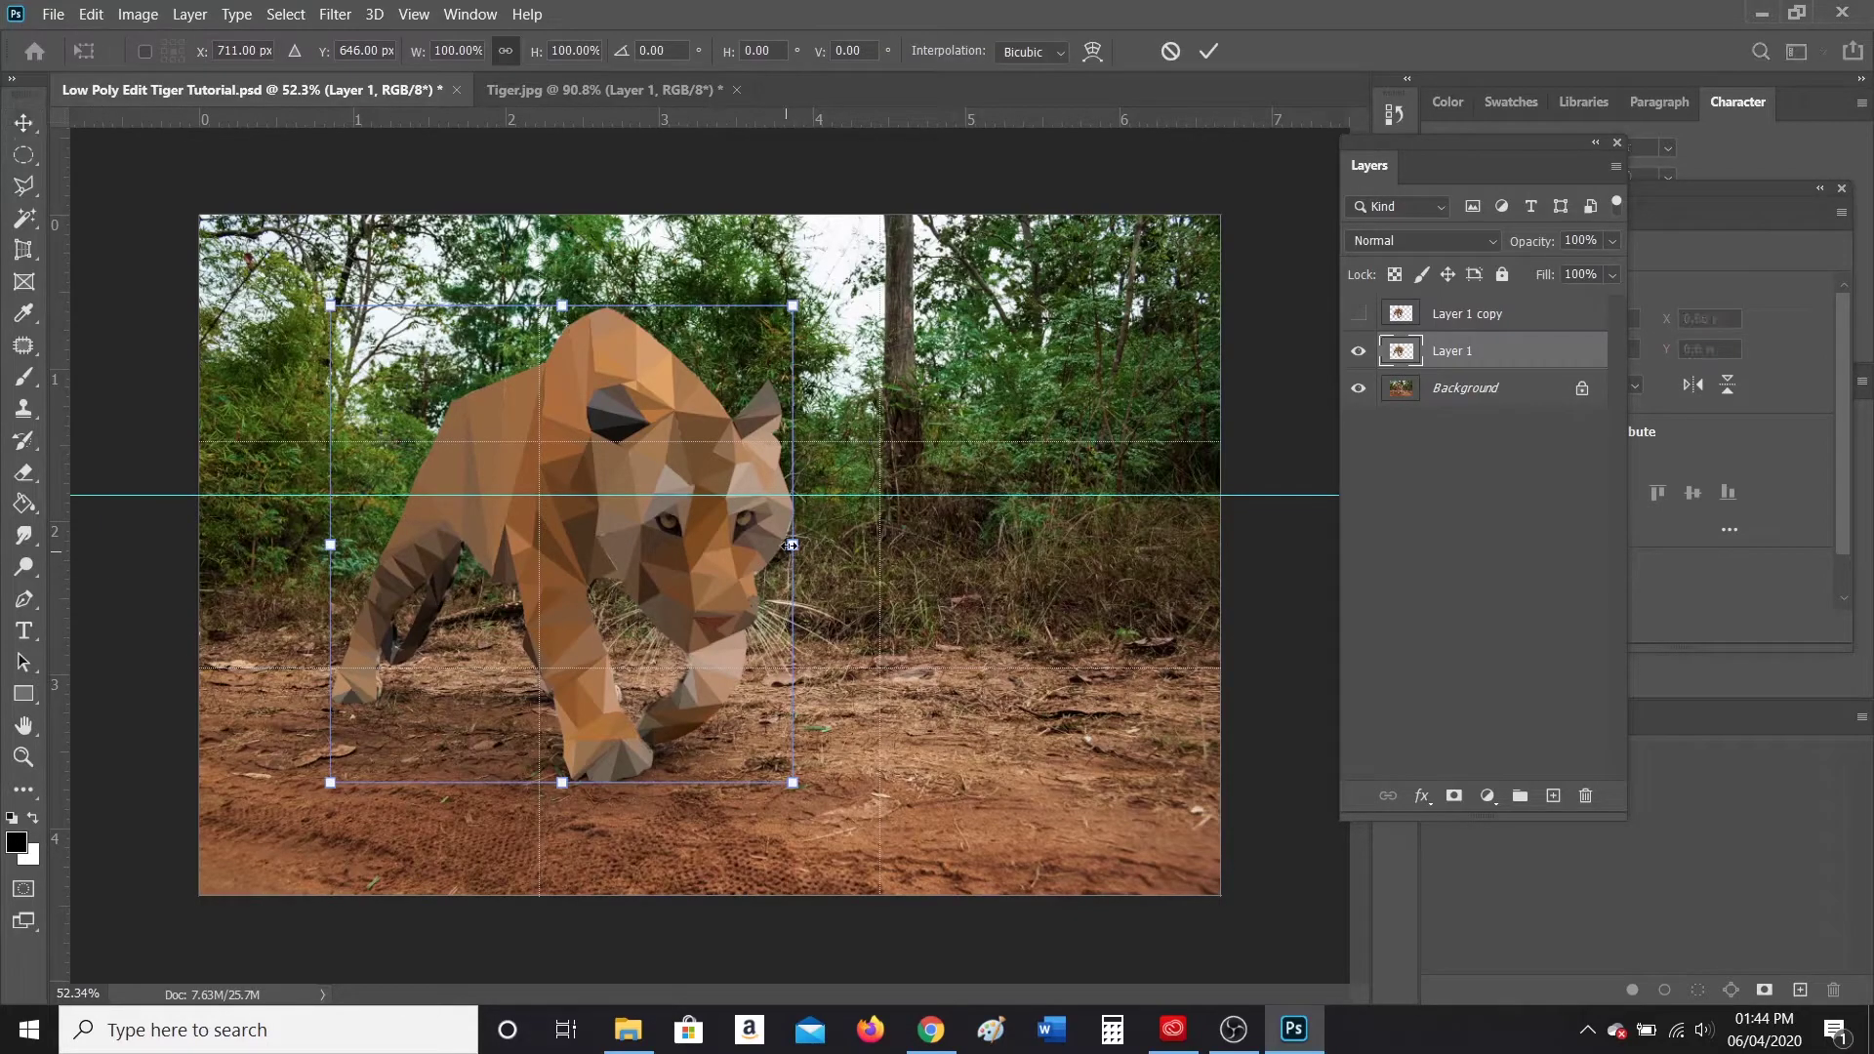
left_click_drag(792, 545, 817, 545)
left_click_drag(333, 544, 324, 544)
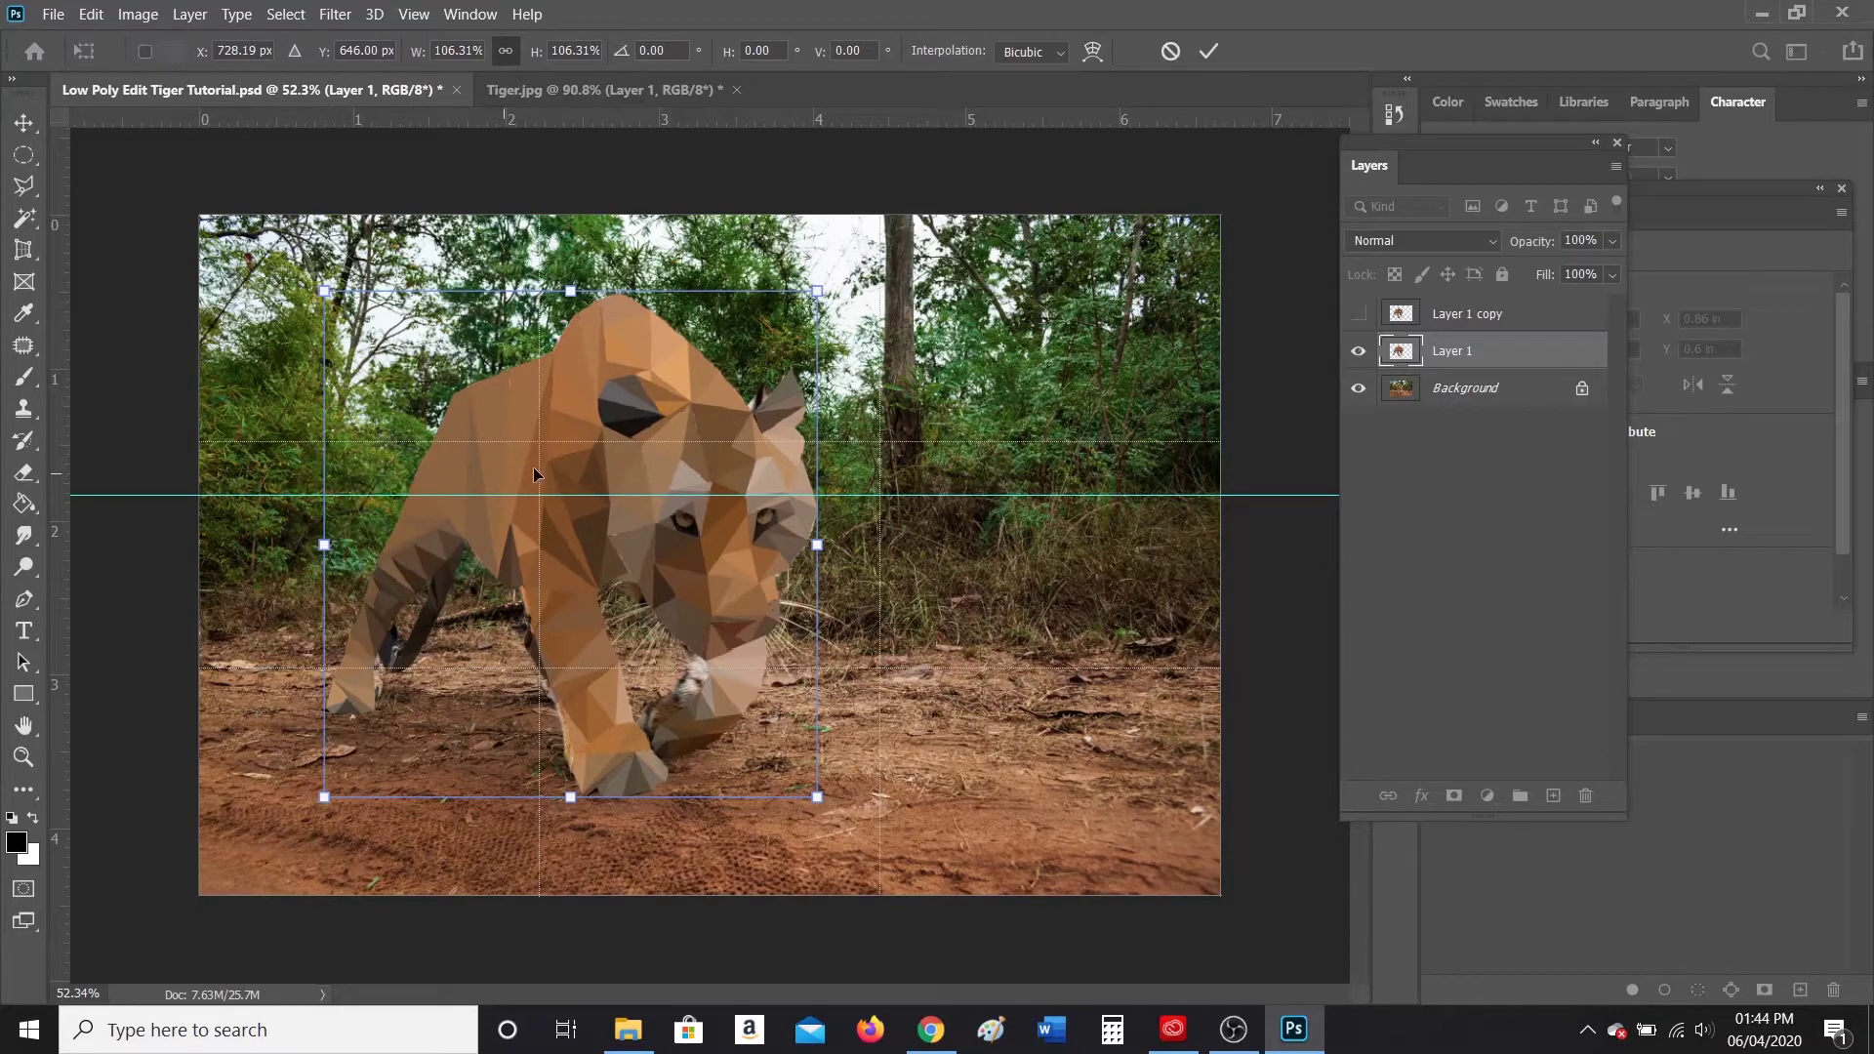
mouse_move(540, 464)
left_mouse_down()
mouse_move(517, 461)
mouse_move(568, 469)
left_mouse_up()
key("Return")
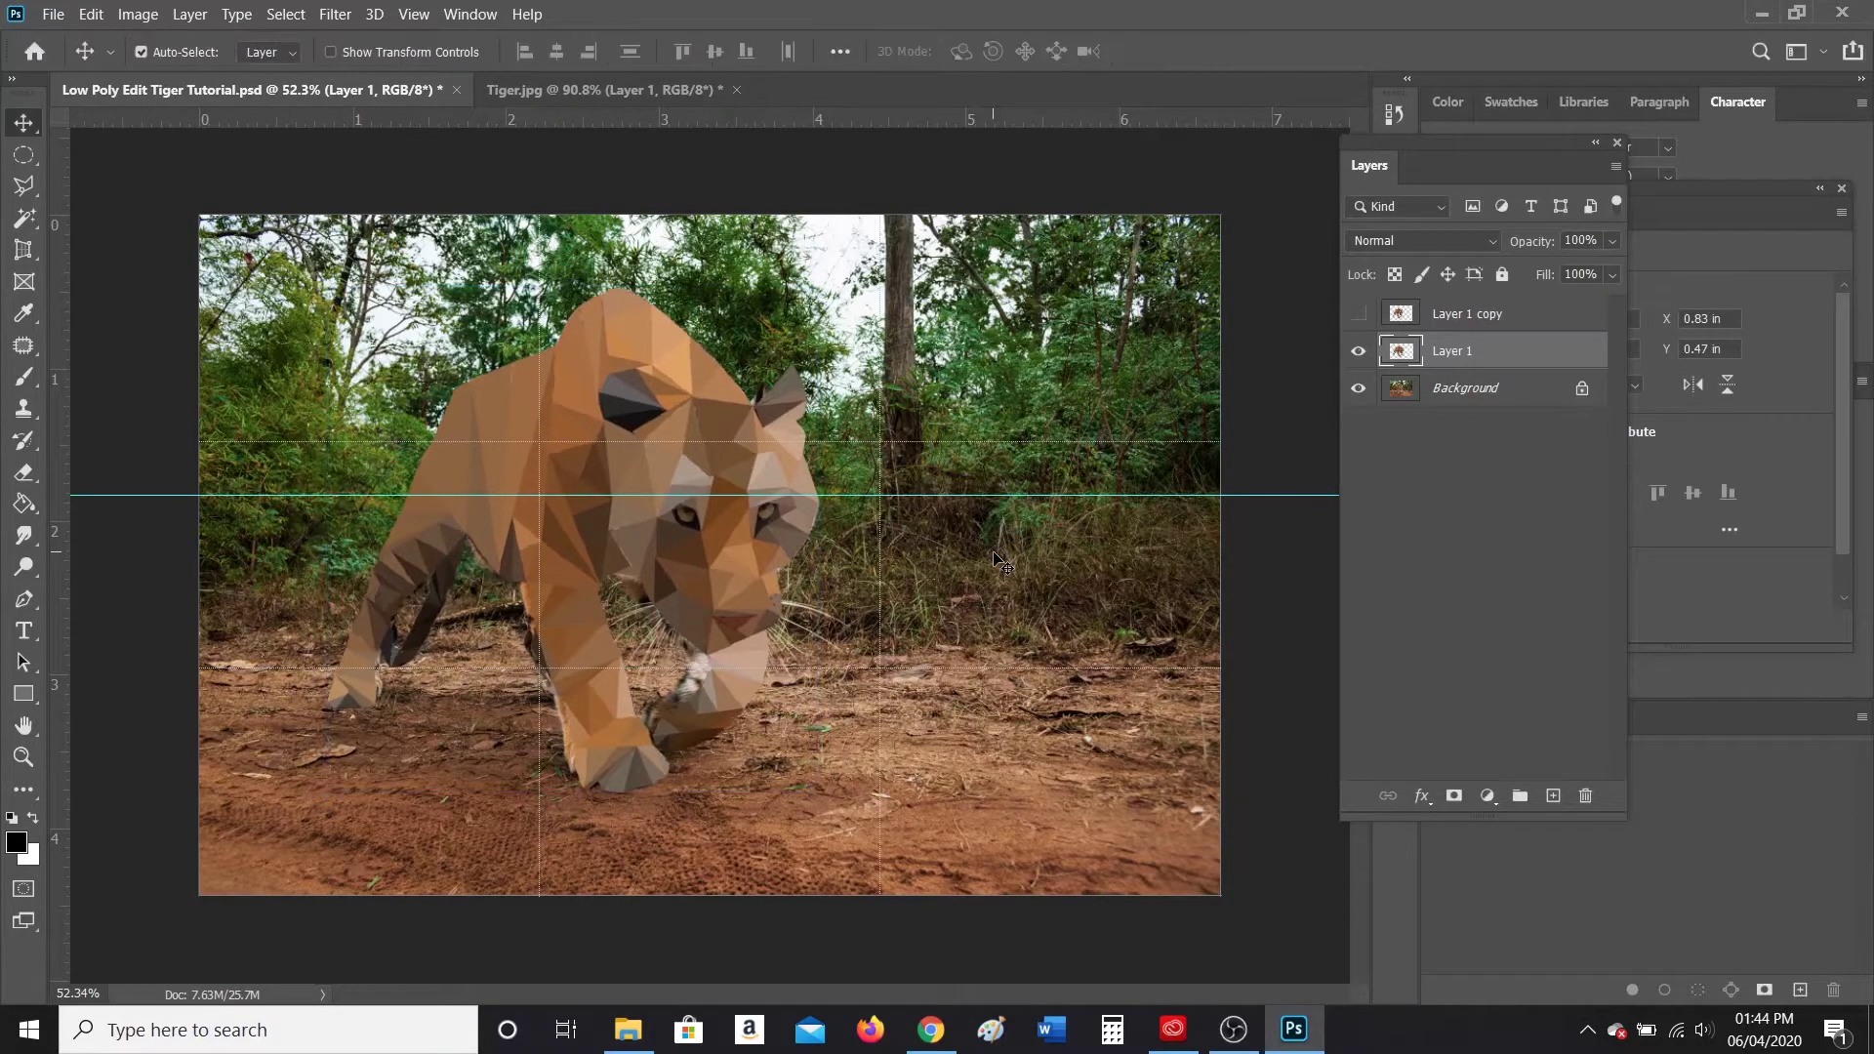